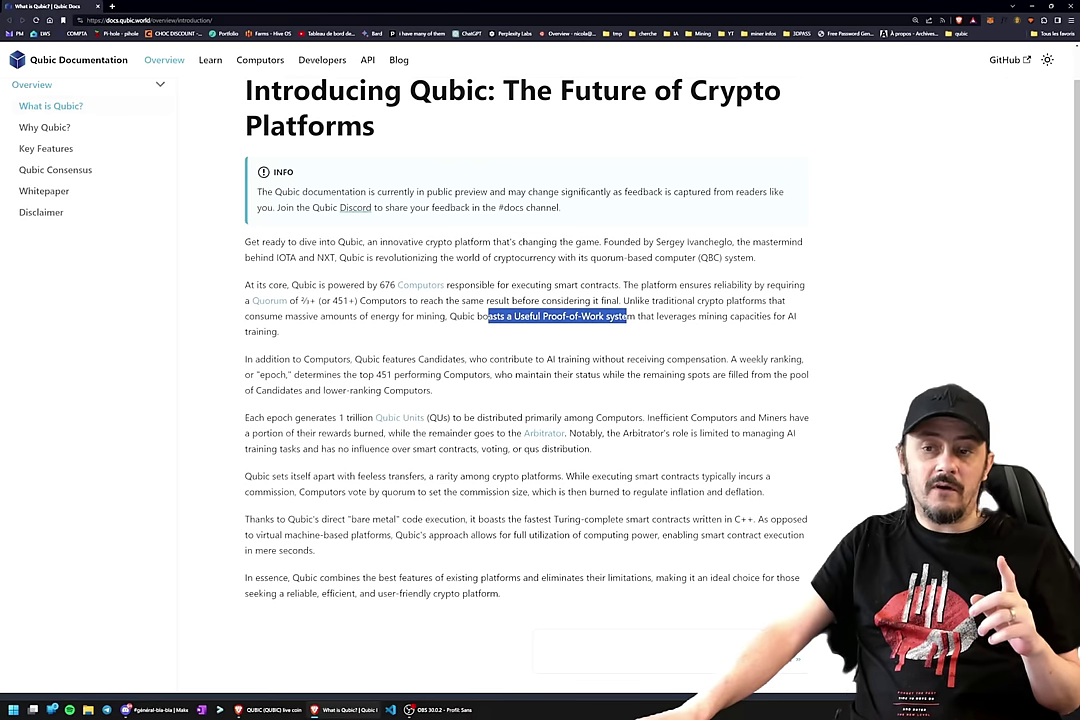
- Read the Qubic introduction page, highlighting the top 451 Computors, Arbitrator and C++ passages
click(617, 342)
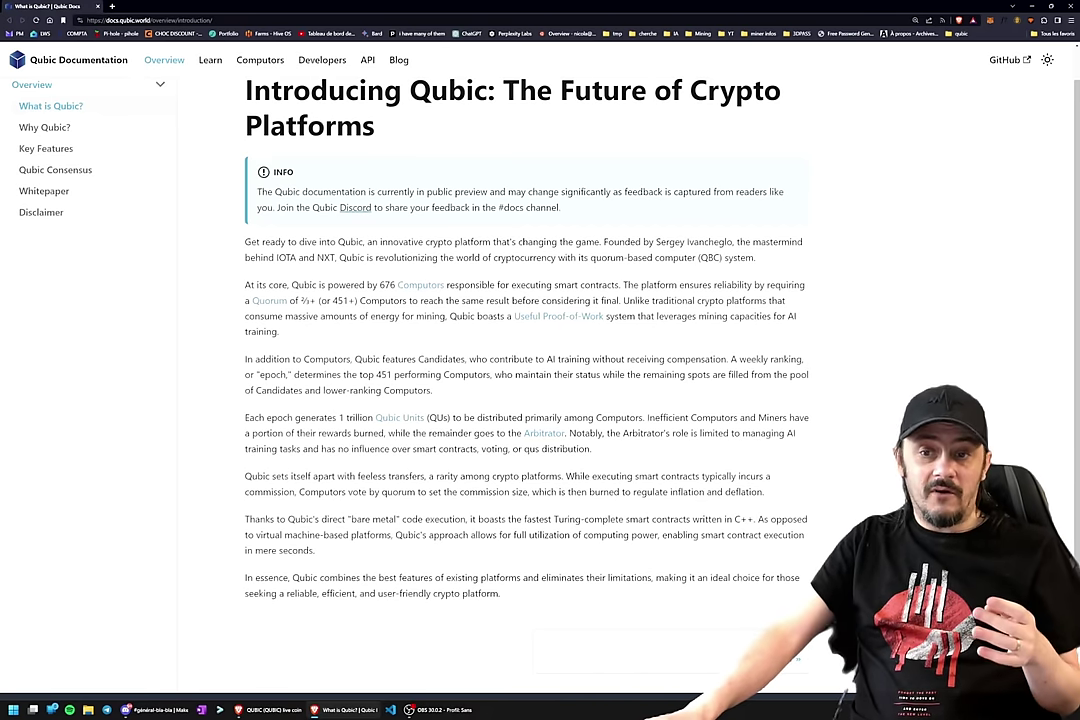
scroll(365, 376, down, 2)
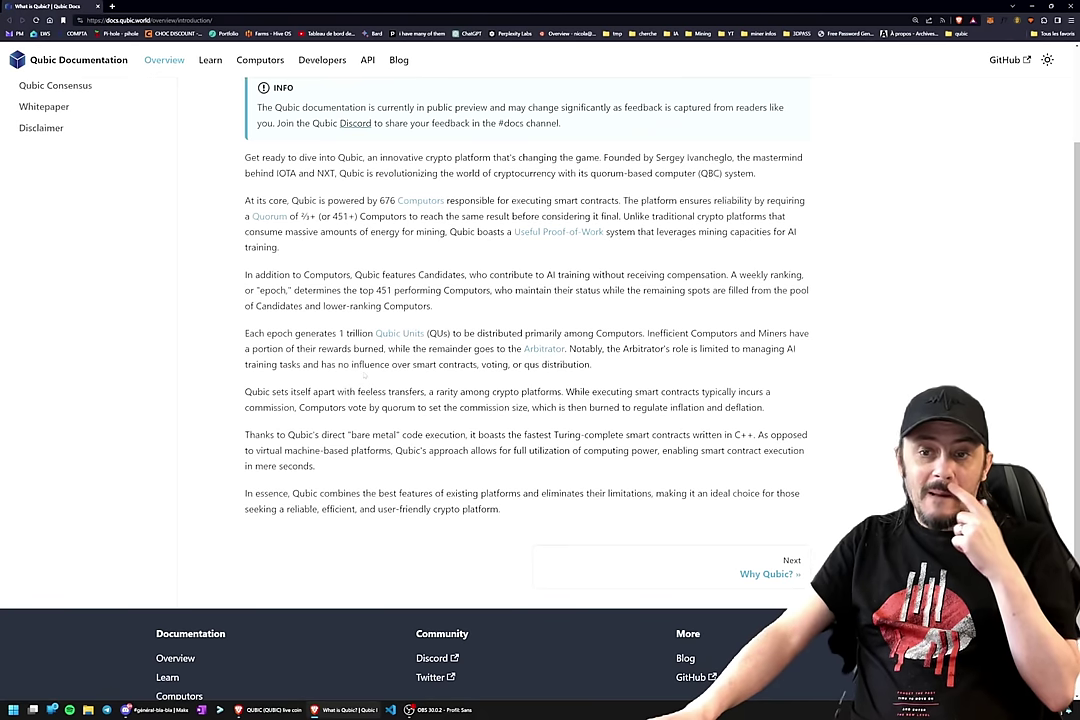
drag(368, 290, 393, 290)
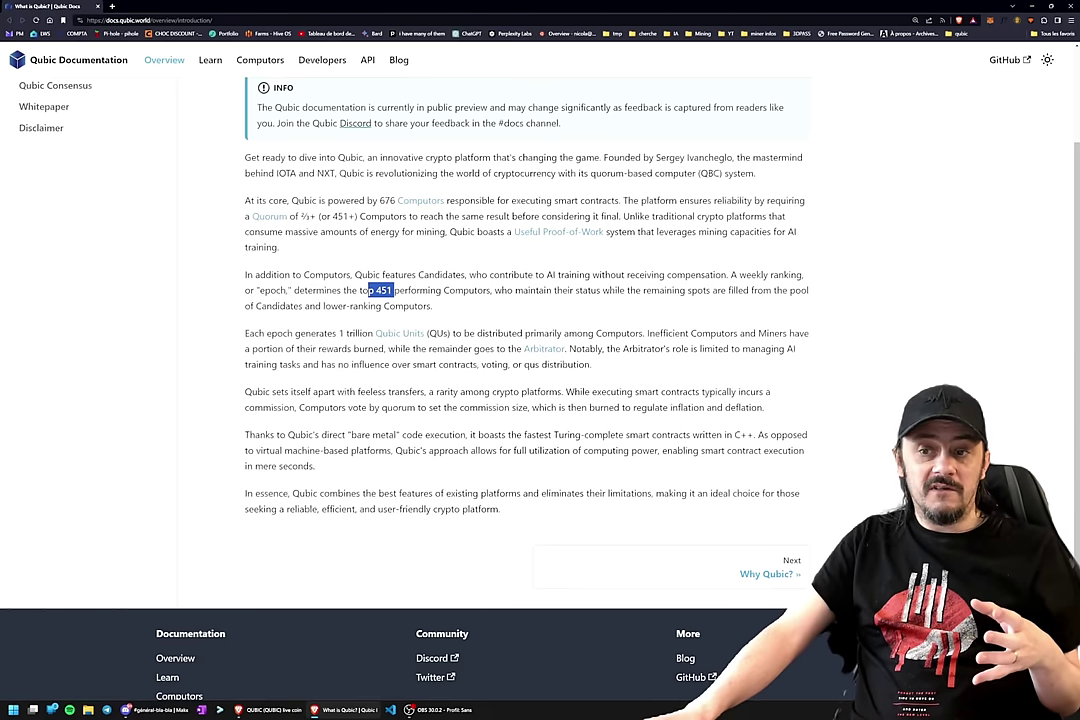
drag(497, 348, 565, 349)
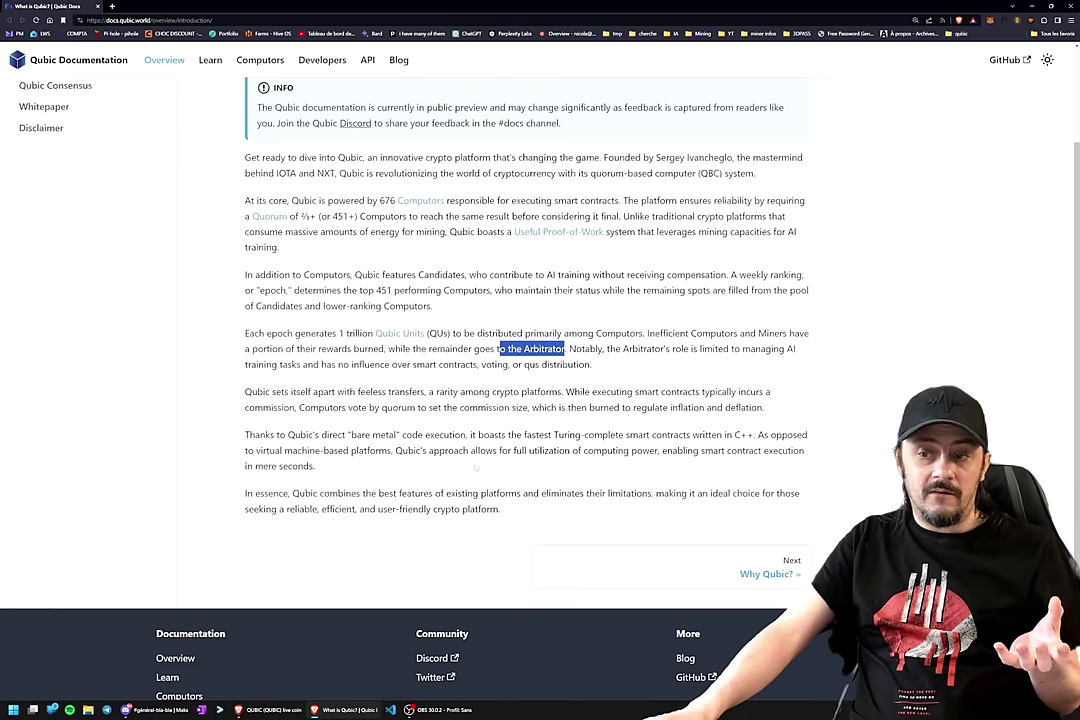
drag(733, 434, 753, 434)
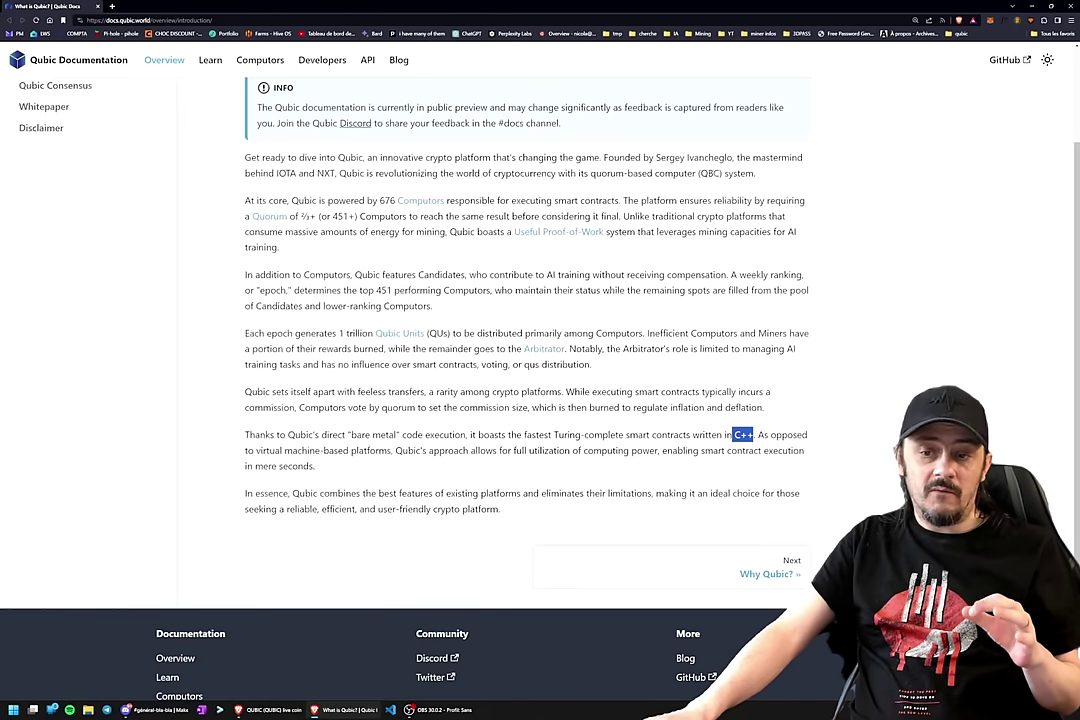
scroll(482, 432, up, 2)
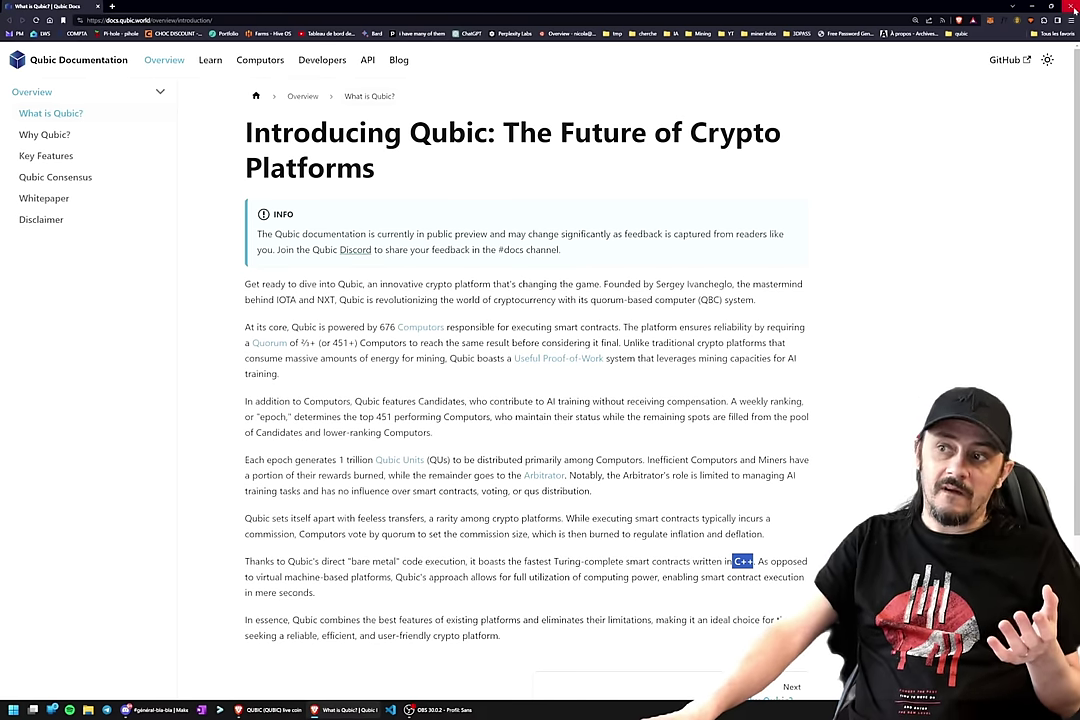
- Close the Qubic documentation and review the Mining address ID and its epoch change in the Qubic.li wallet
key(ctrl+w)
click(470, 6)
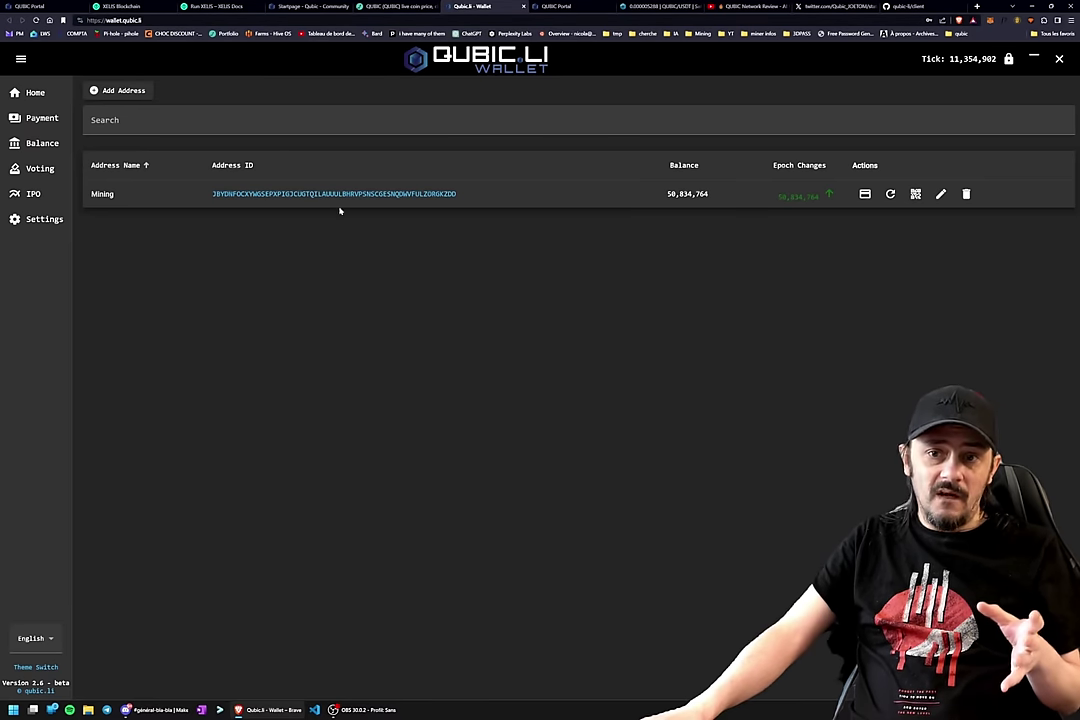
drag(211, 194, 453, 195)
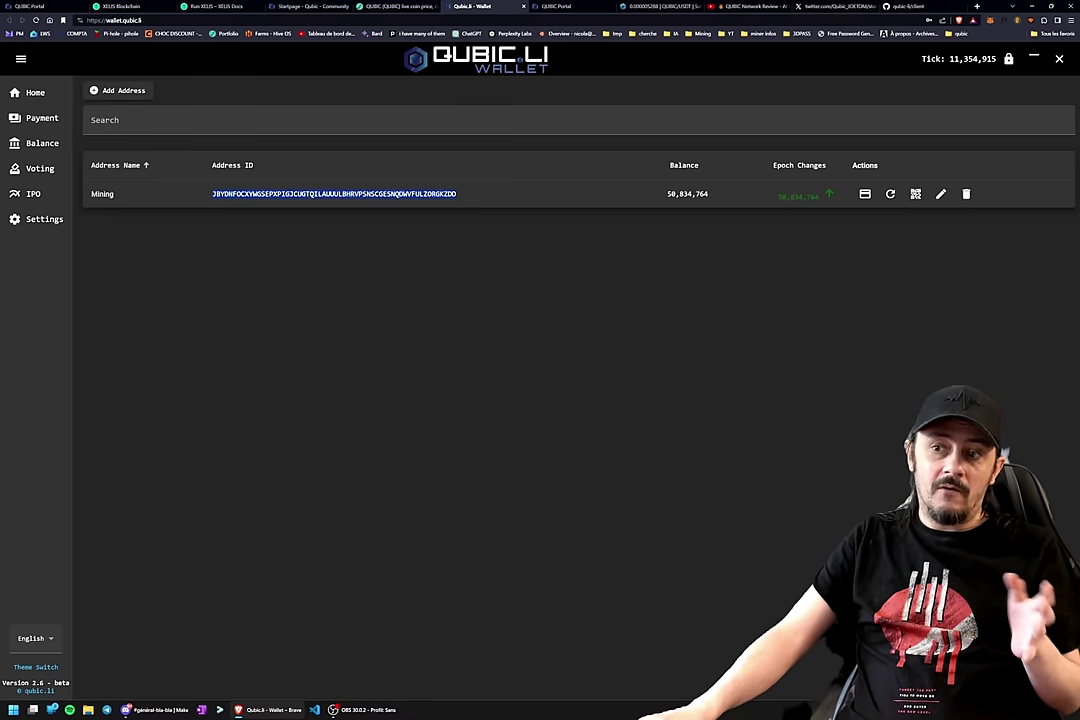
drag(777, 196, 813, 197)
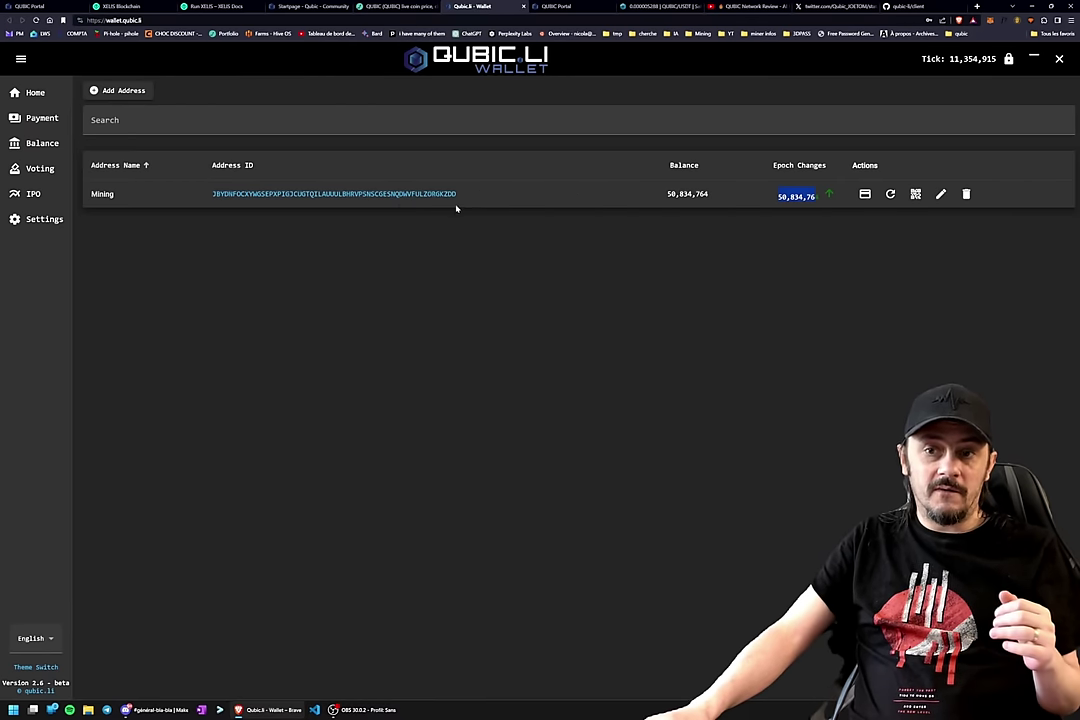
drag(462, 196, 212, 194)
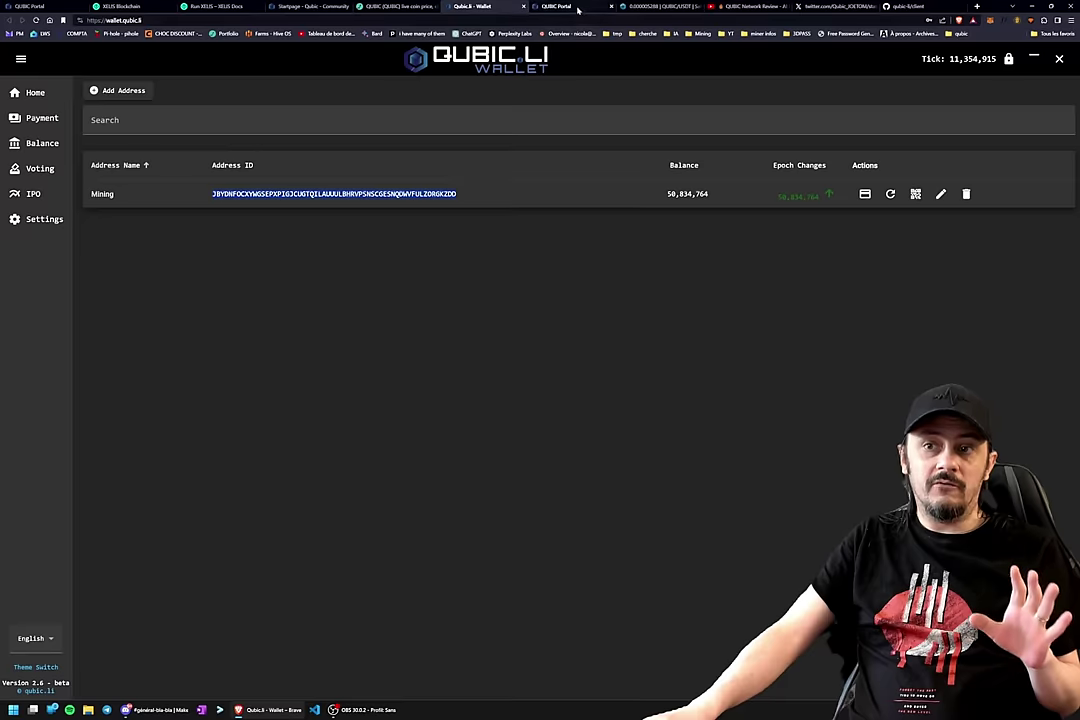
- Close the qubic.li Public Pool page and examine the QUBIC/USDT price history on SafeTrade's 4-hour chart
click(578, 7)
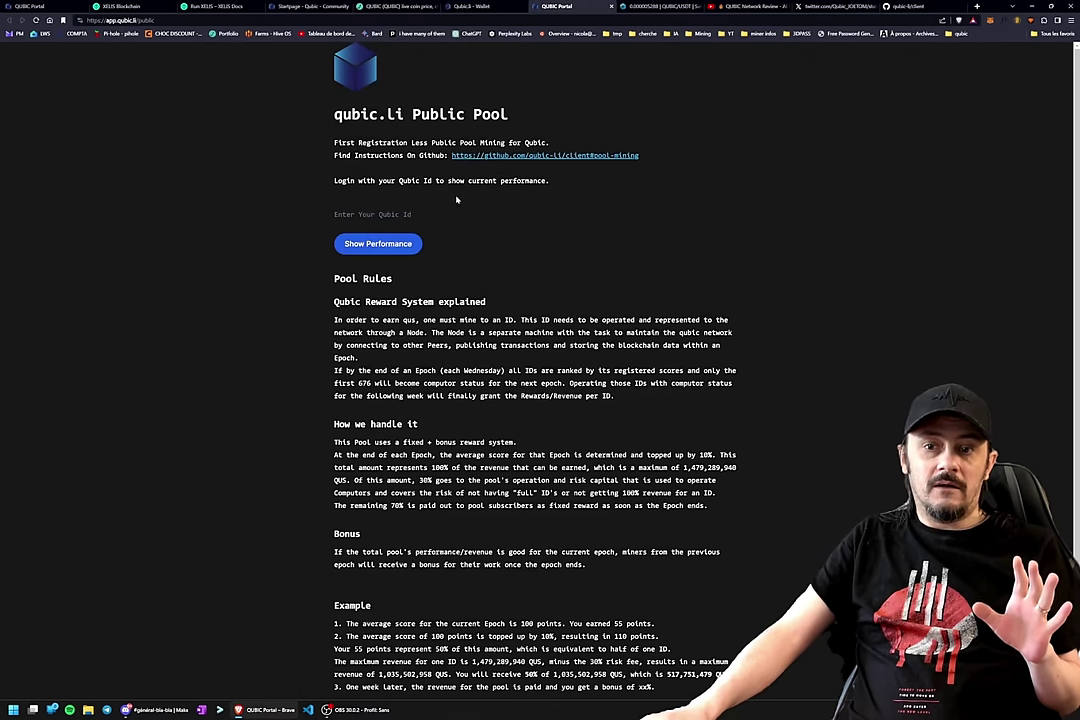
middle_click(558, 7)
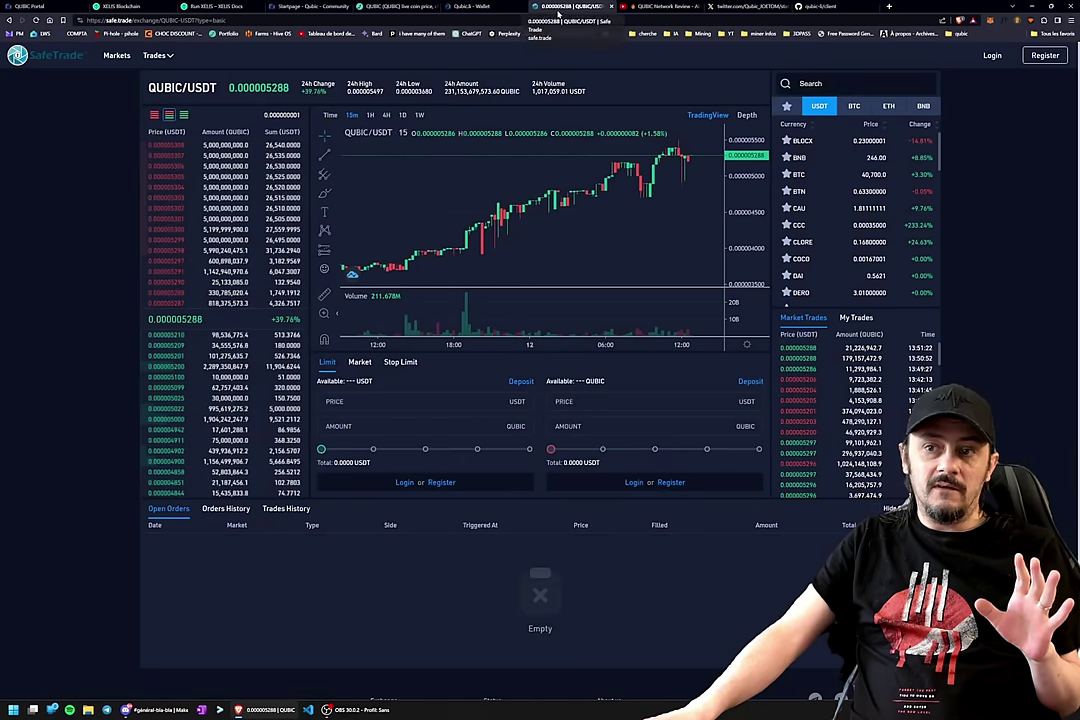
scroll(534, 218, down, 1)
scroll(536, 220, down, 5)
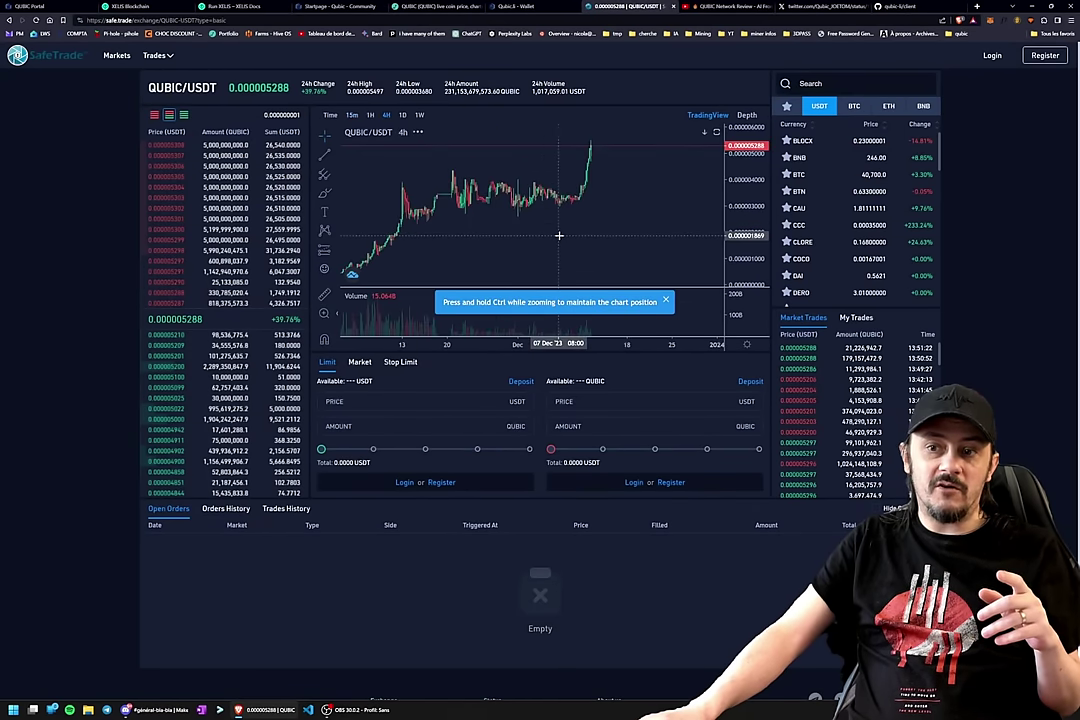
scroll(581, 200, up, 3)
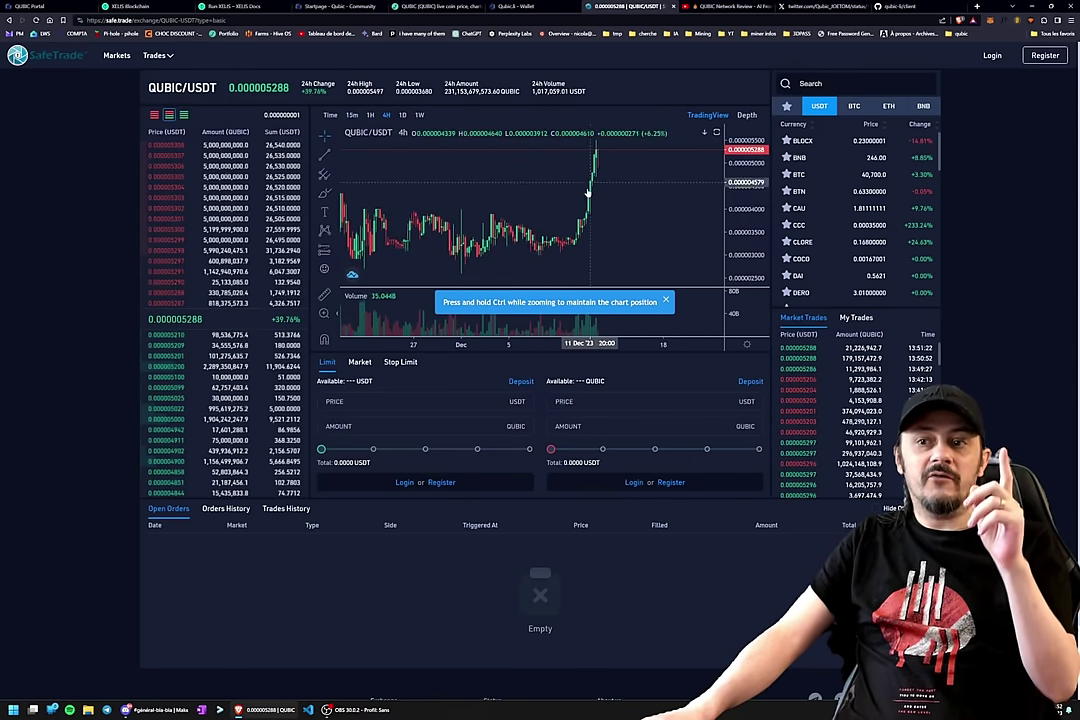
scroll(570, 184, down, 2)
scroll(565, 190, down, 5)
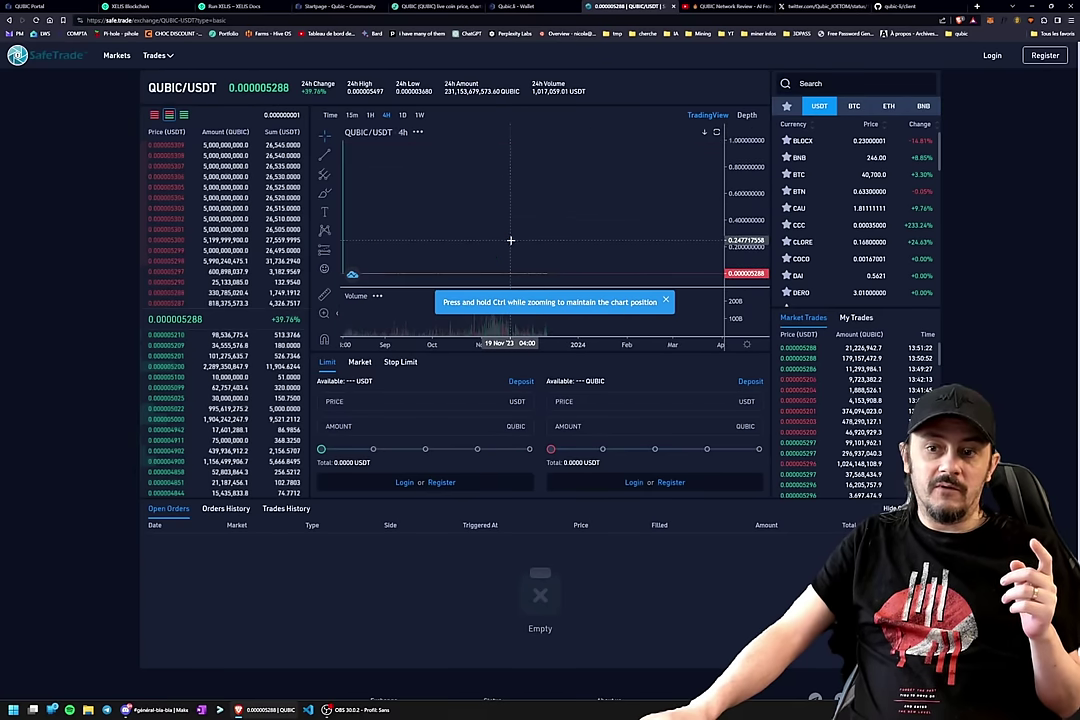
scroll(393, 265, up, 1)
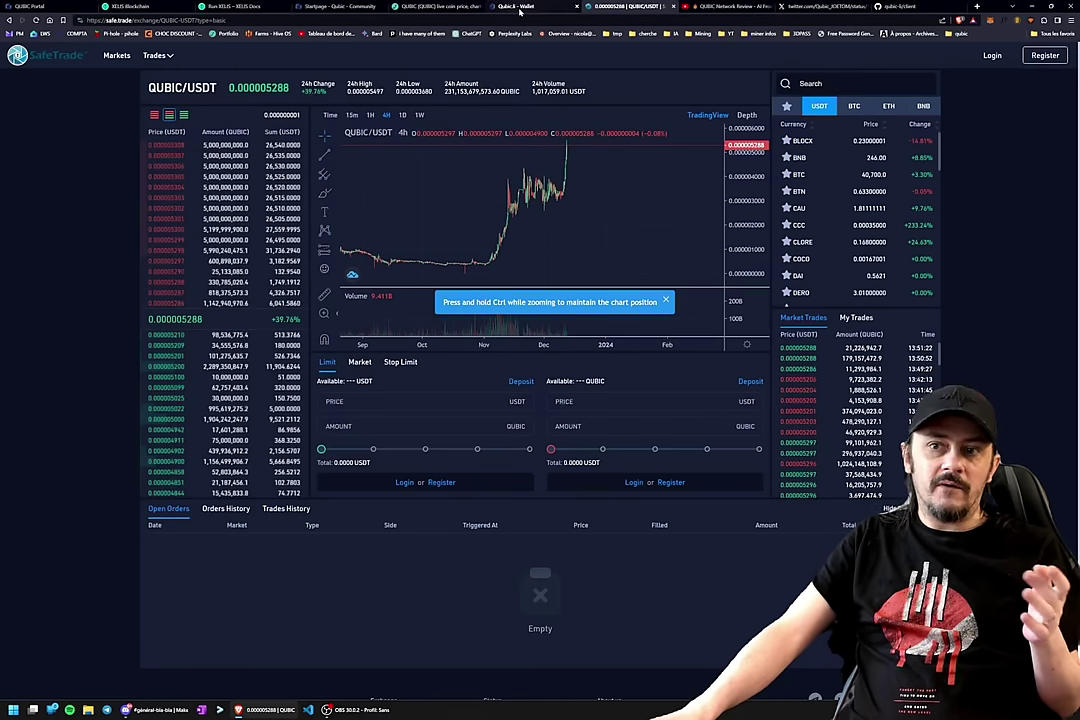
- Open the Qubic Cheatsheet V1 image from the X post in the enlarged view
click(822, 7)
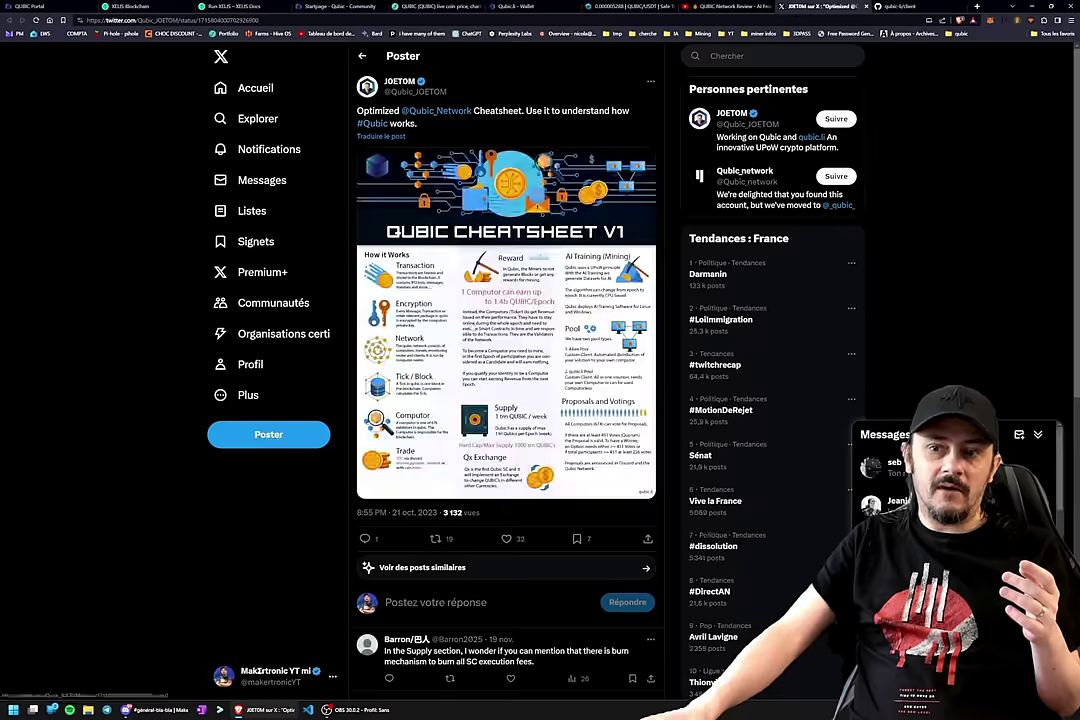
click(506, 350)
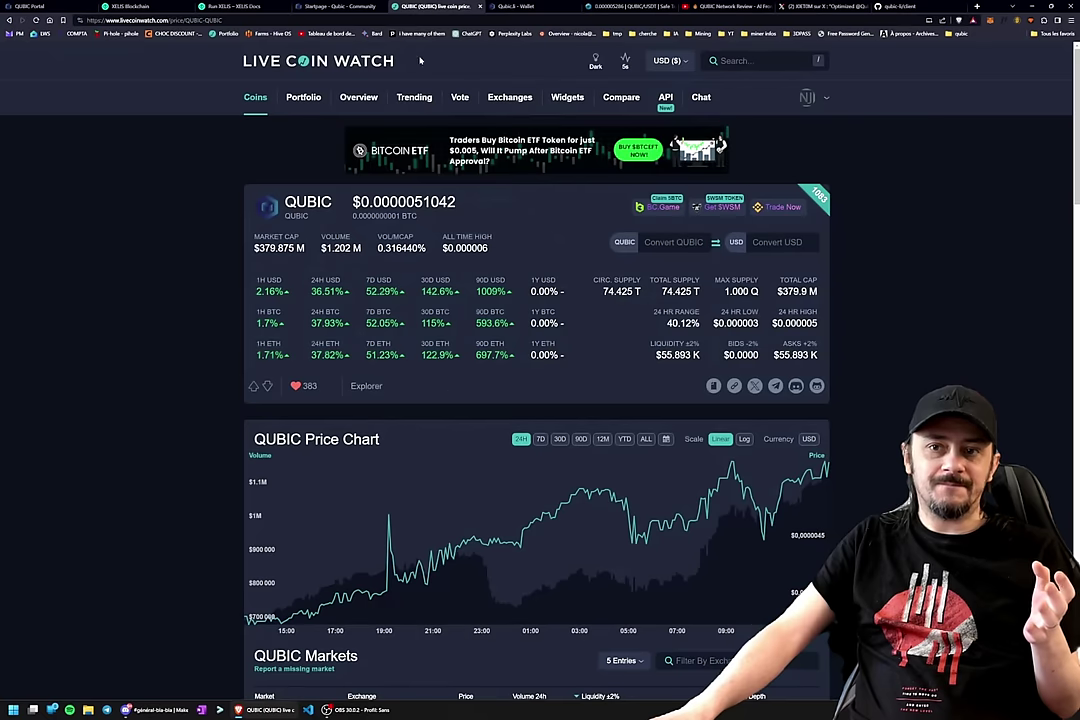
click(521, 7)
key(ctrl+Tab)
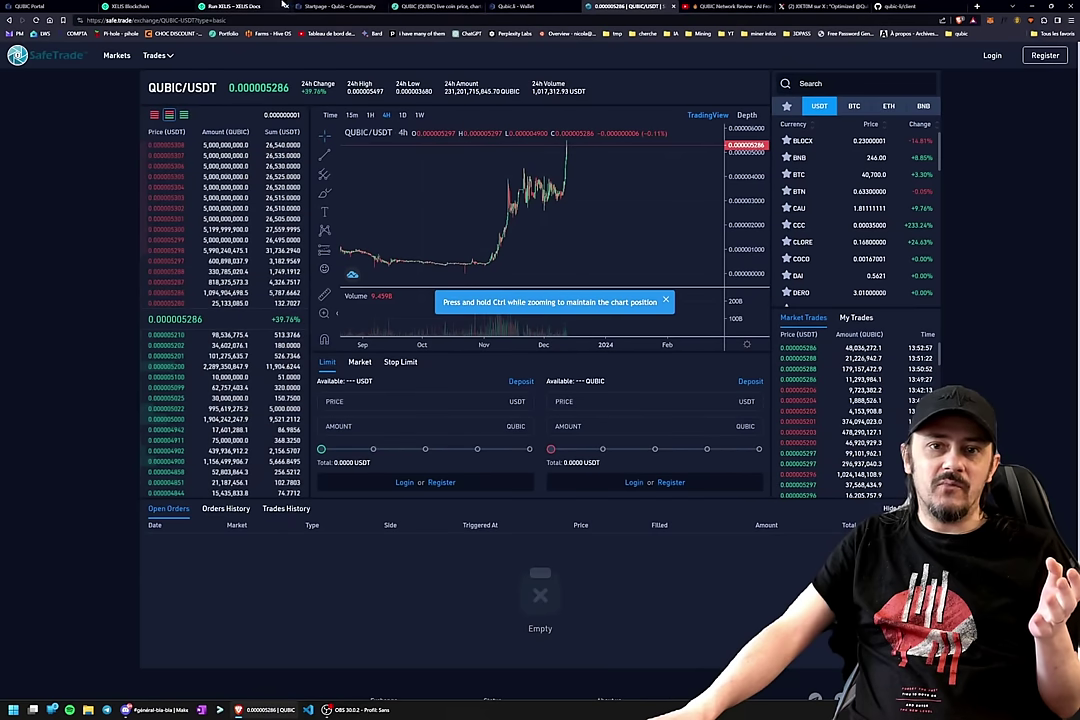
key(ctrl+l)
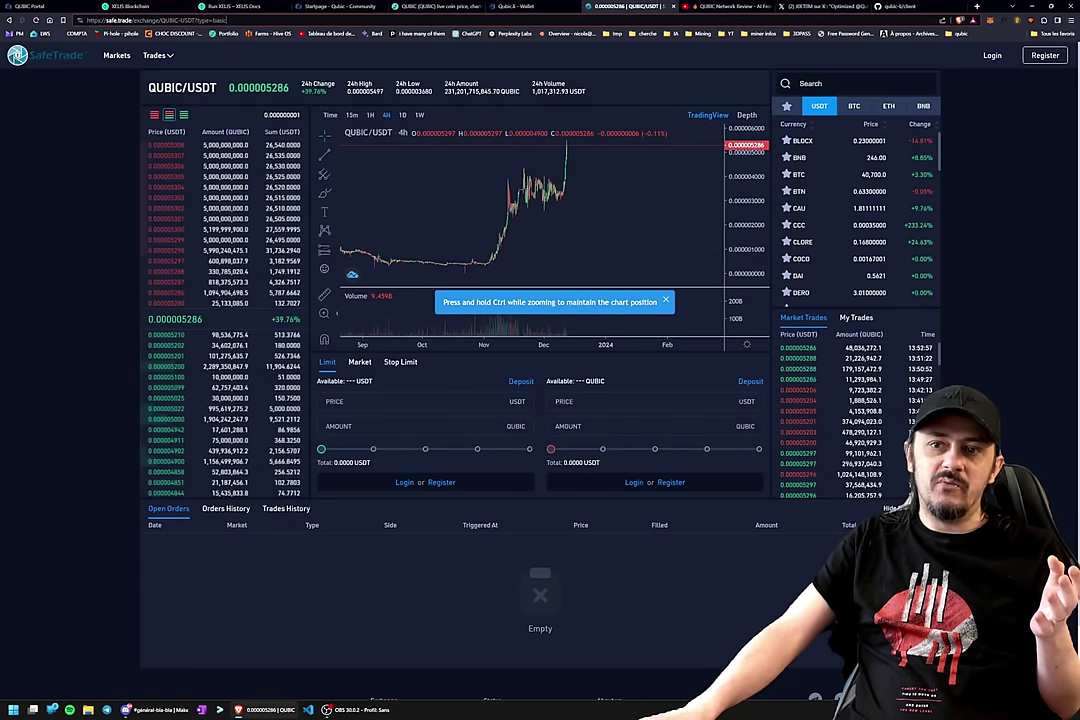
key(ctrl+shift+Tab)
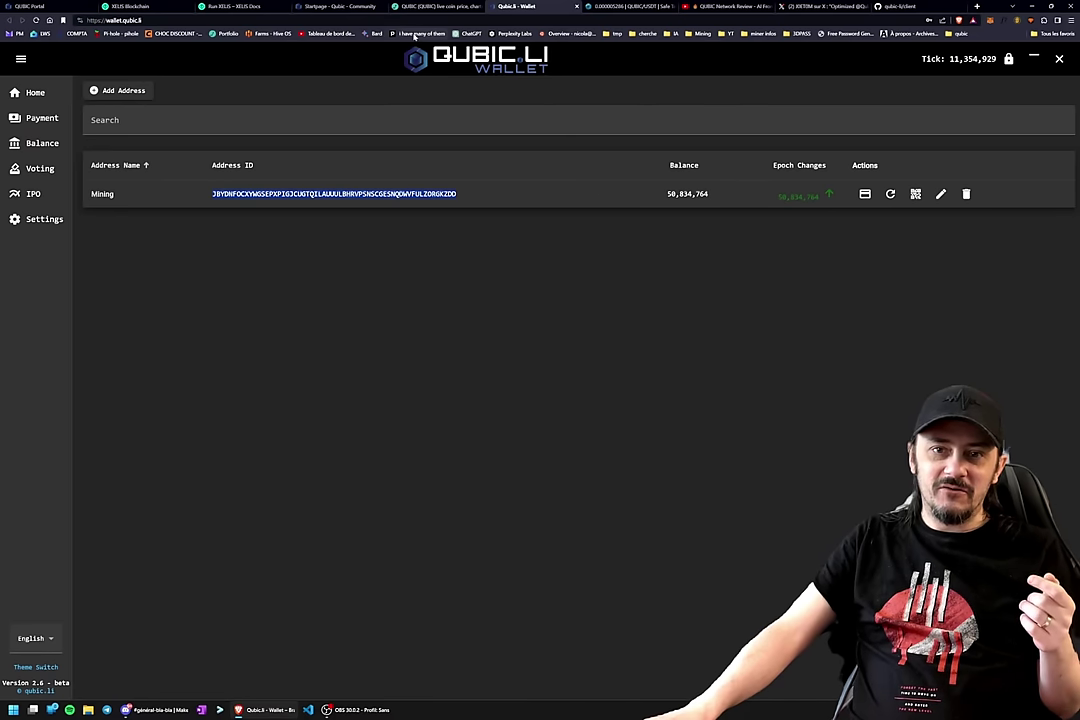
- Enter the Qubic portal through the login on the Qubic.li website and open its Pool Mining page
click(348, 8)
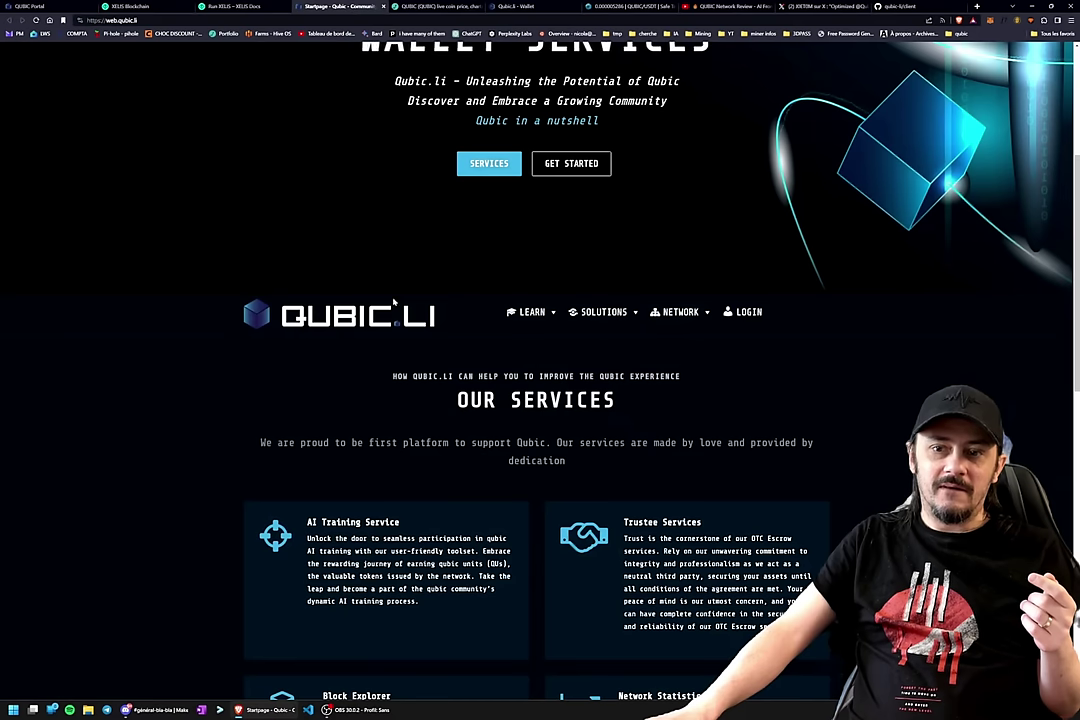
click(740, 312)
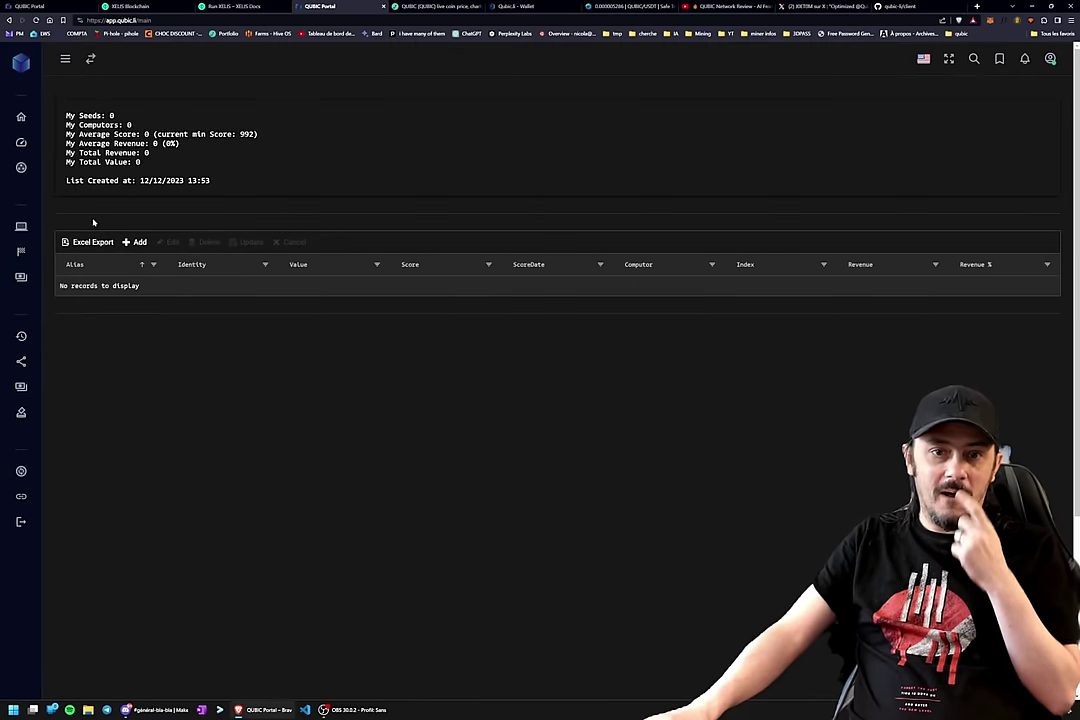
mouse_move(33, 145)
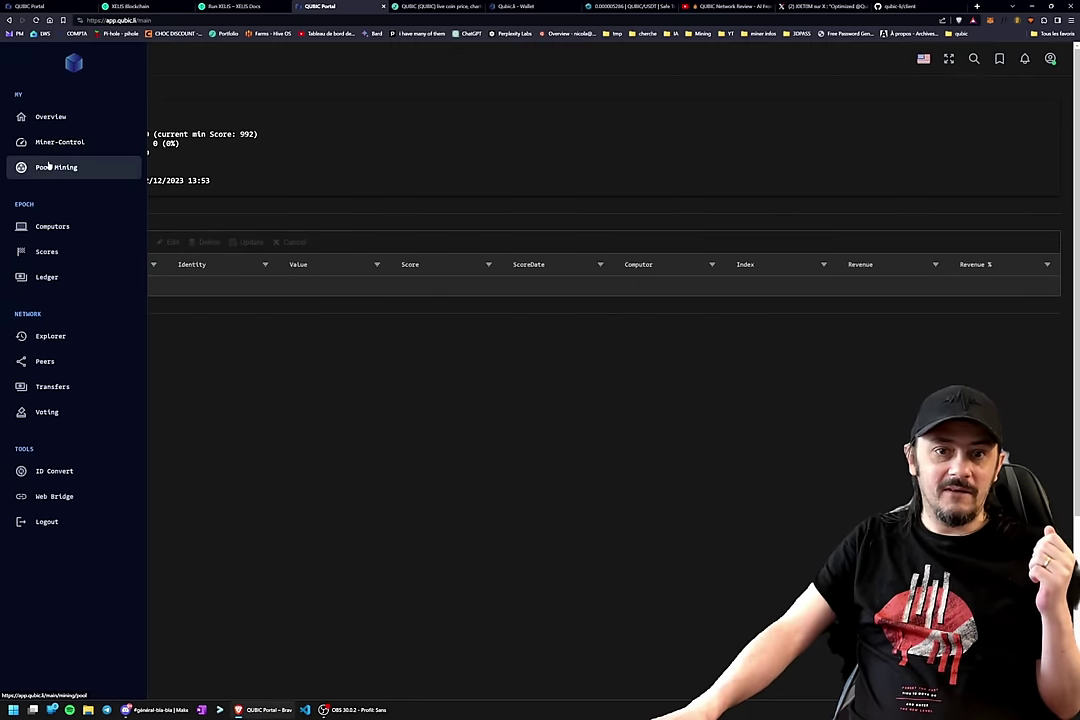
click(52, 168)
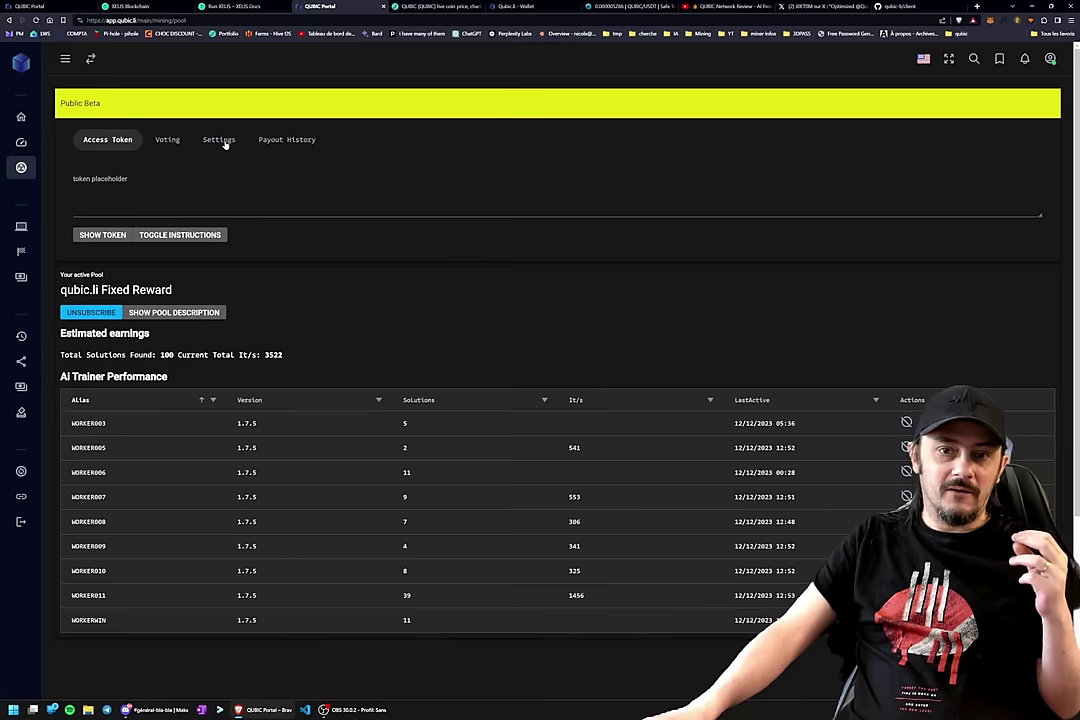
- Review the pool's payout account settings and payout history, then return to the access token view and reload the worker performance data
click(222, 141)
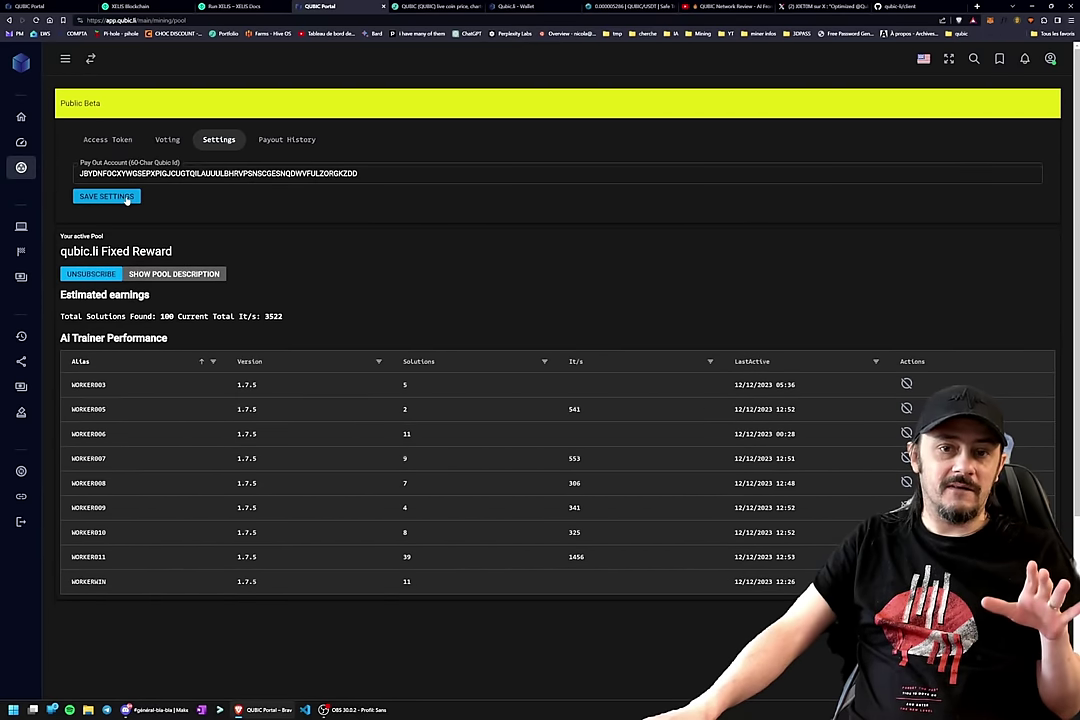
click(284, 140)
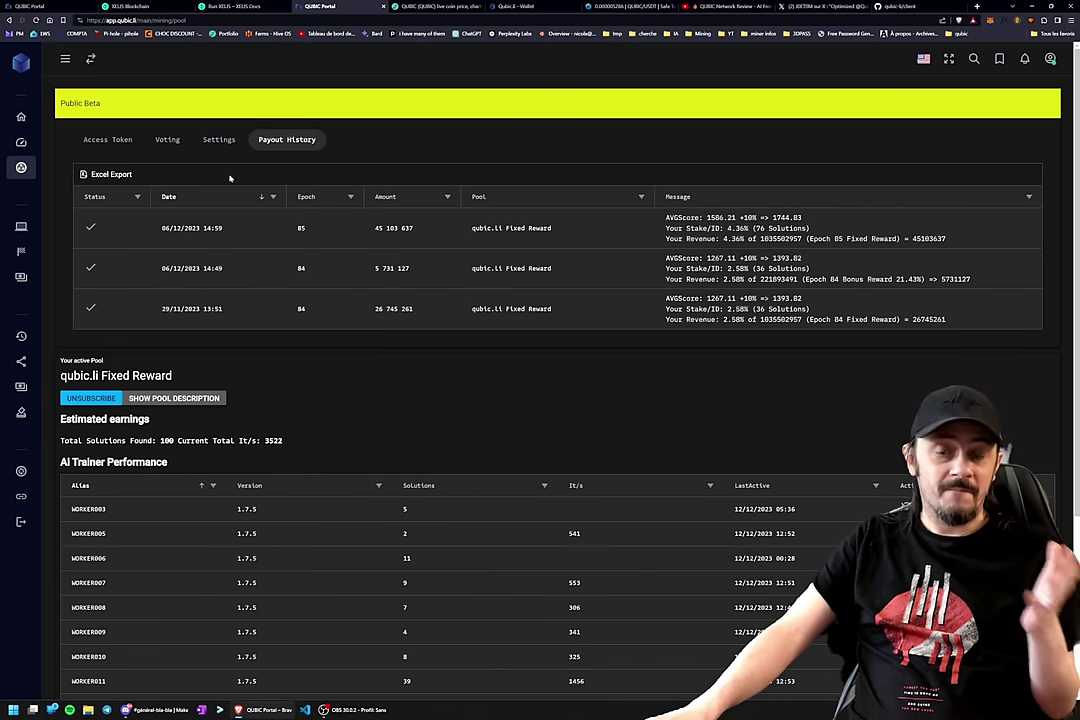
click(212, 140)
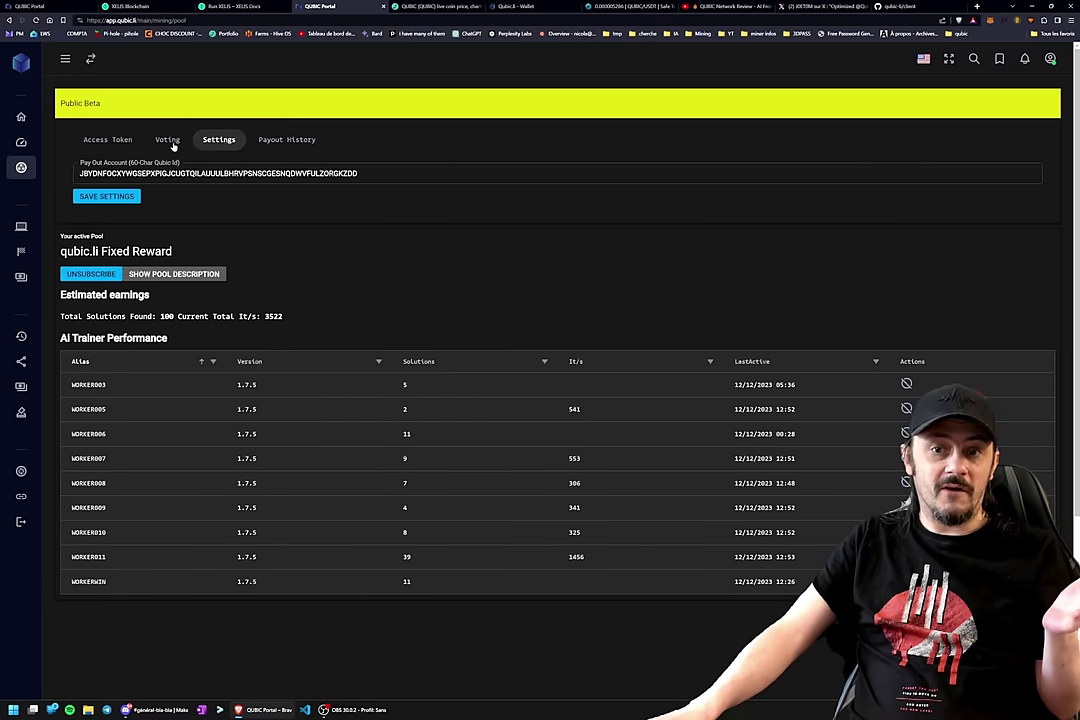
click(110, 141)
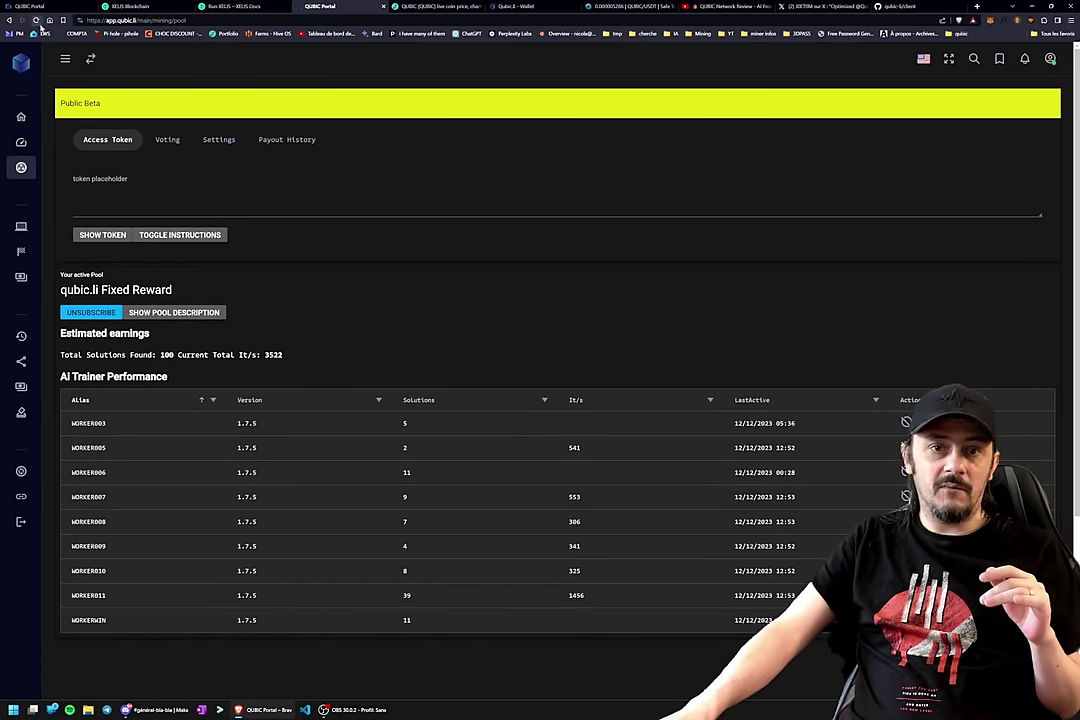
click(36, 20)
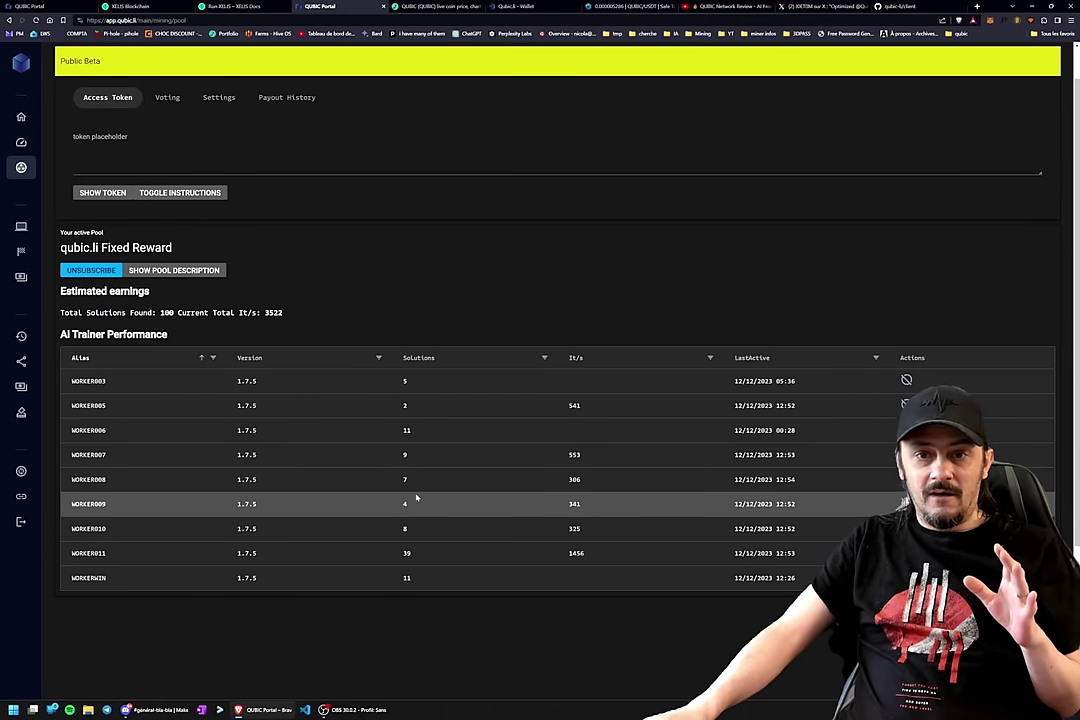
scroll(320, 222, up, 1)
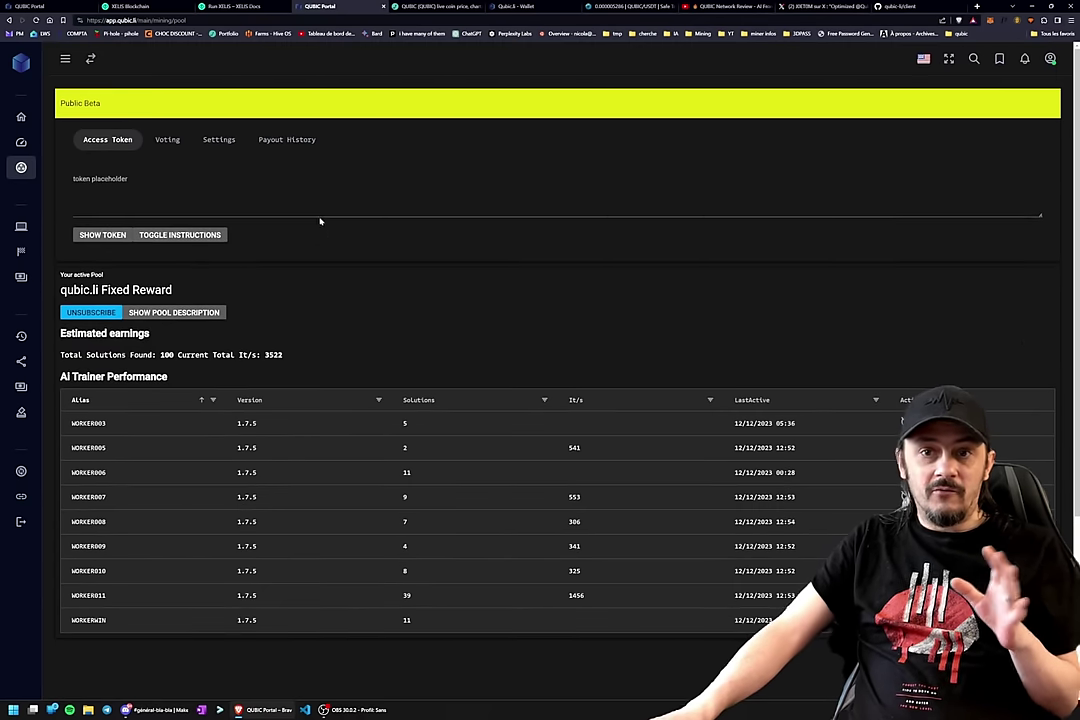
- Close the YouTube QUBIC Network Review and show the beginning of the qubic-li/client README on GitHub
click(459, 6)
click(515, 6)
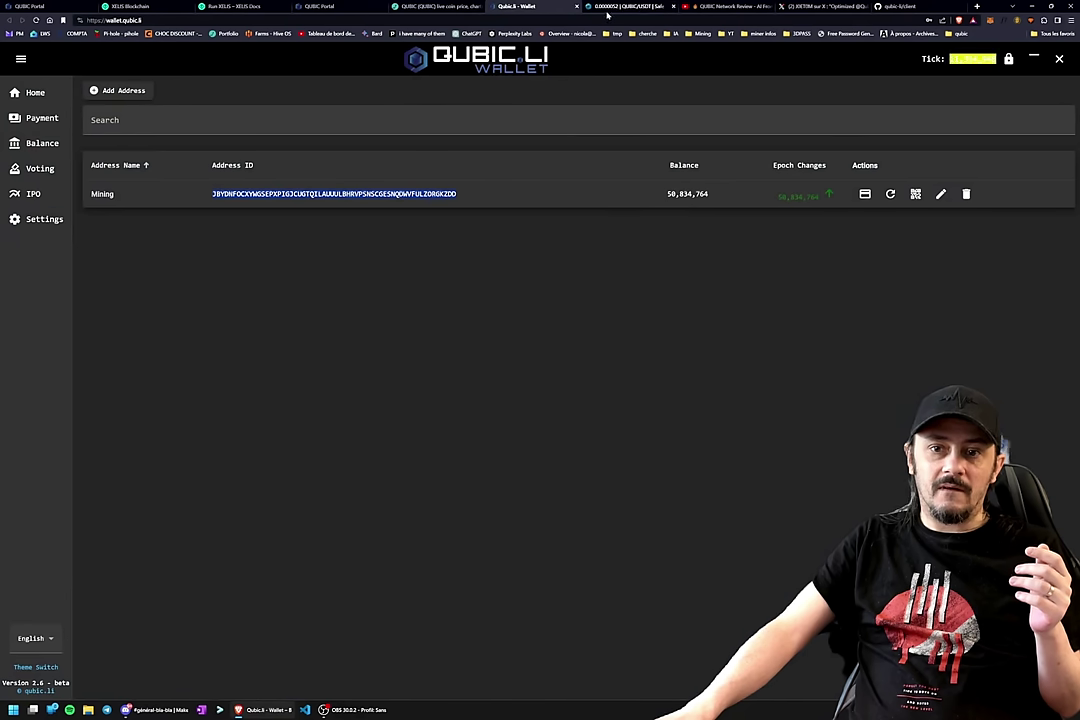
click(614, 8)
click(733, 7)
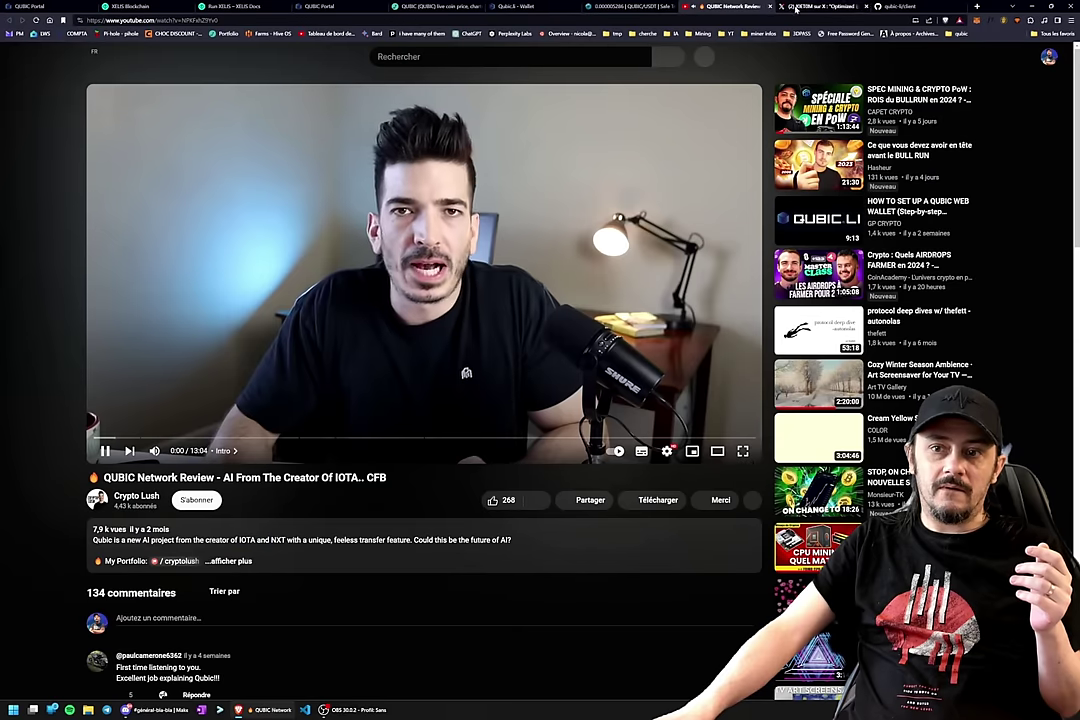
middle_click(733, 7)
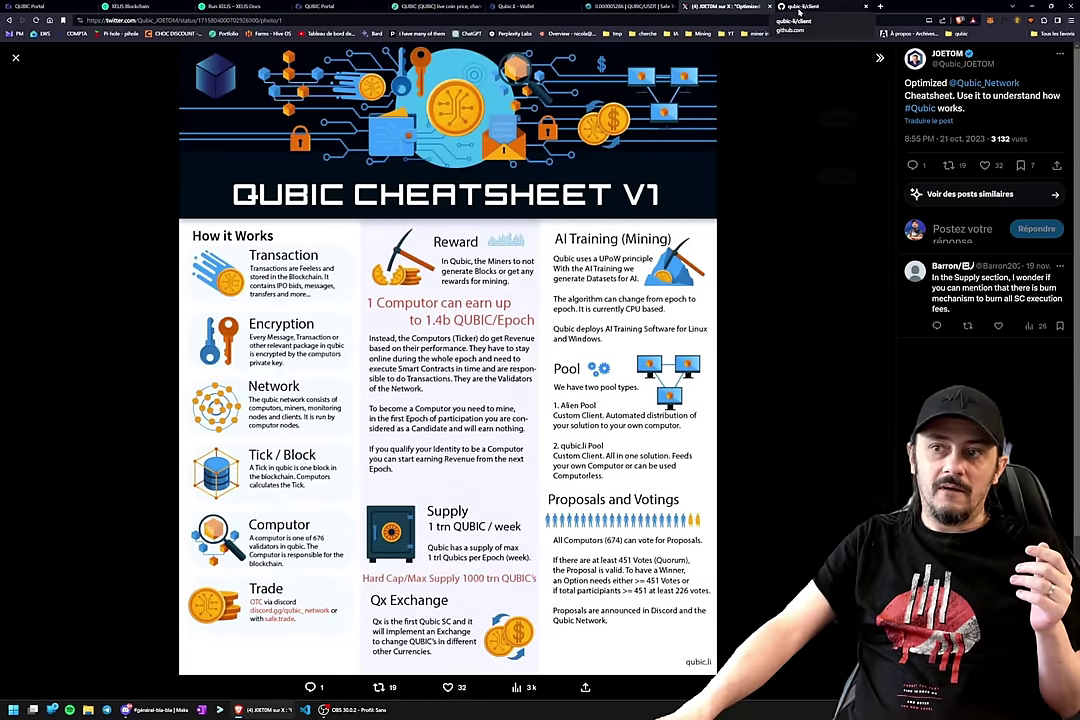
click(800, 6)
scroll(390, 357, up, 2)
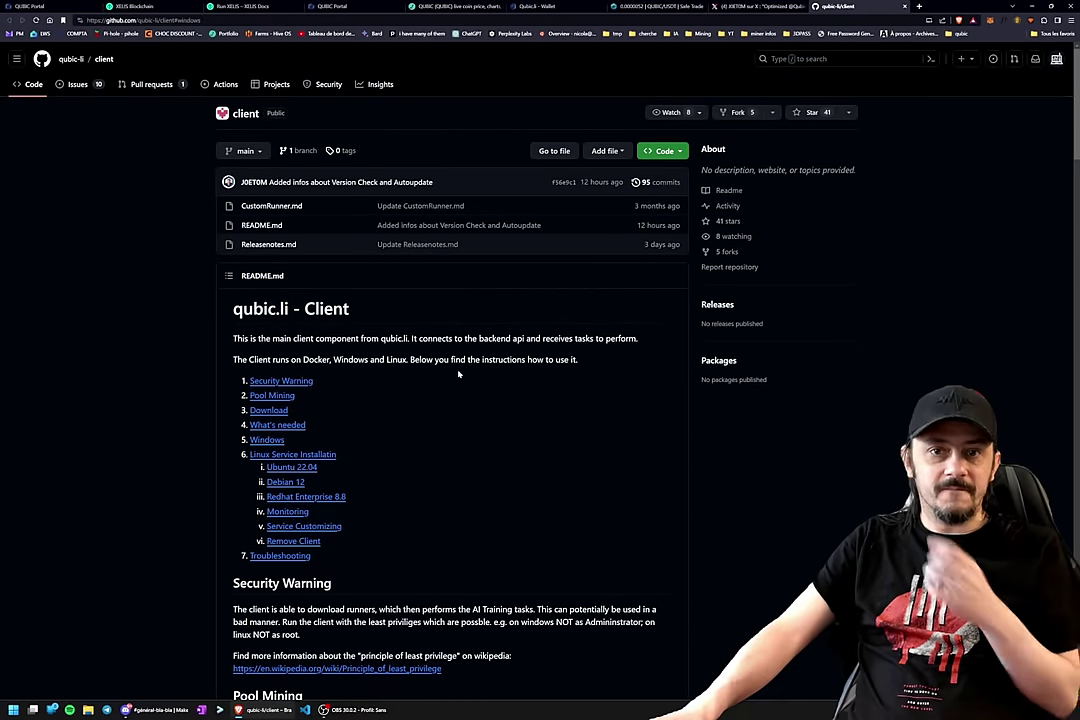
- Download the qli-Client-1.7.5-Windows-x64.zip archive from the README's Download table and show the downloaded file in its folder
scroll(452, 380, down, 7)
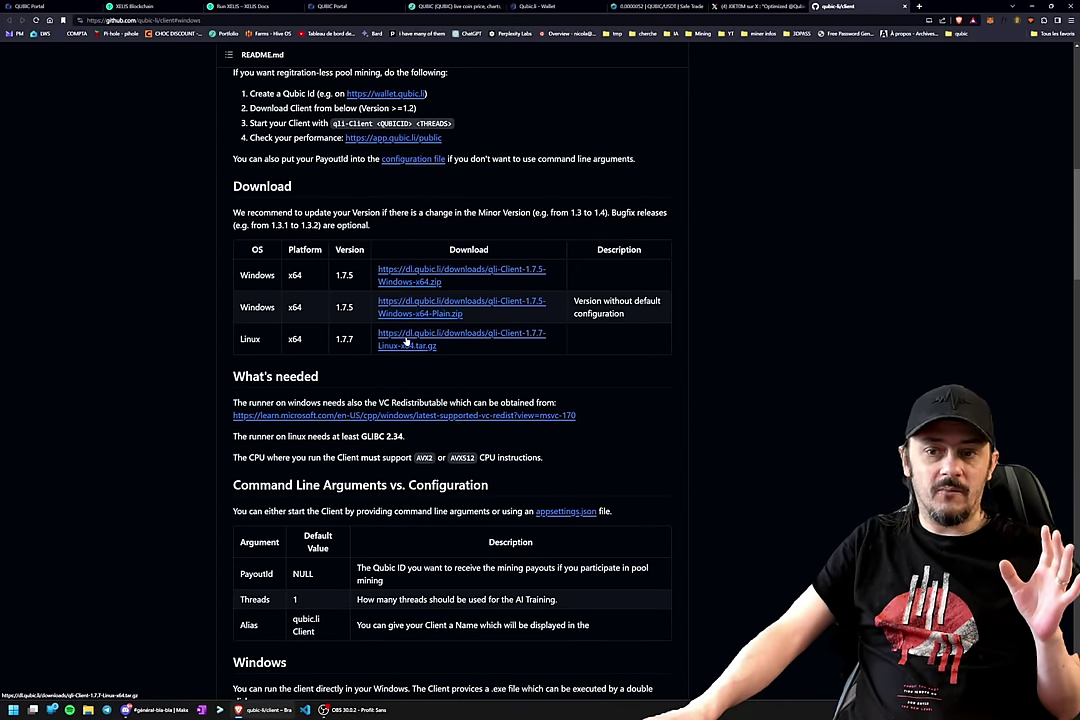
click(410, 283)
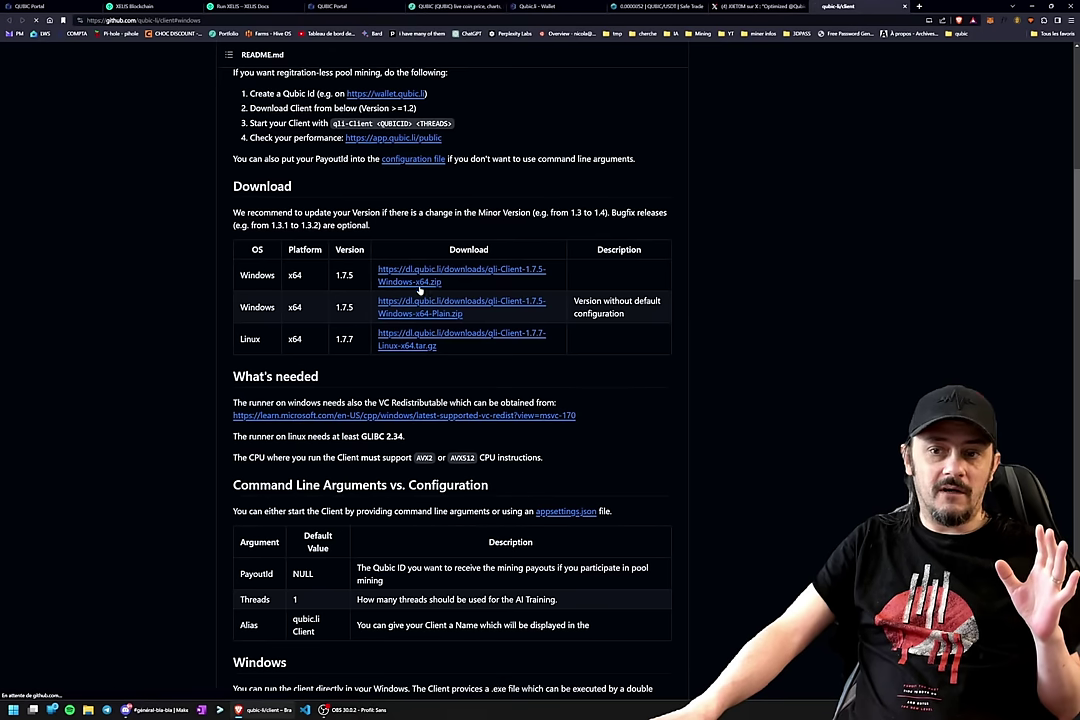
click(1043, 21)
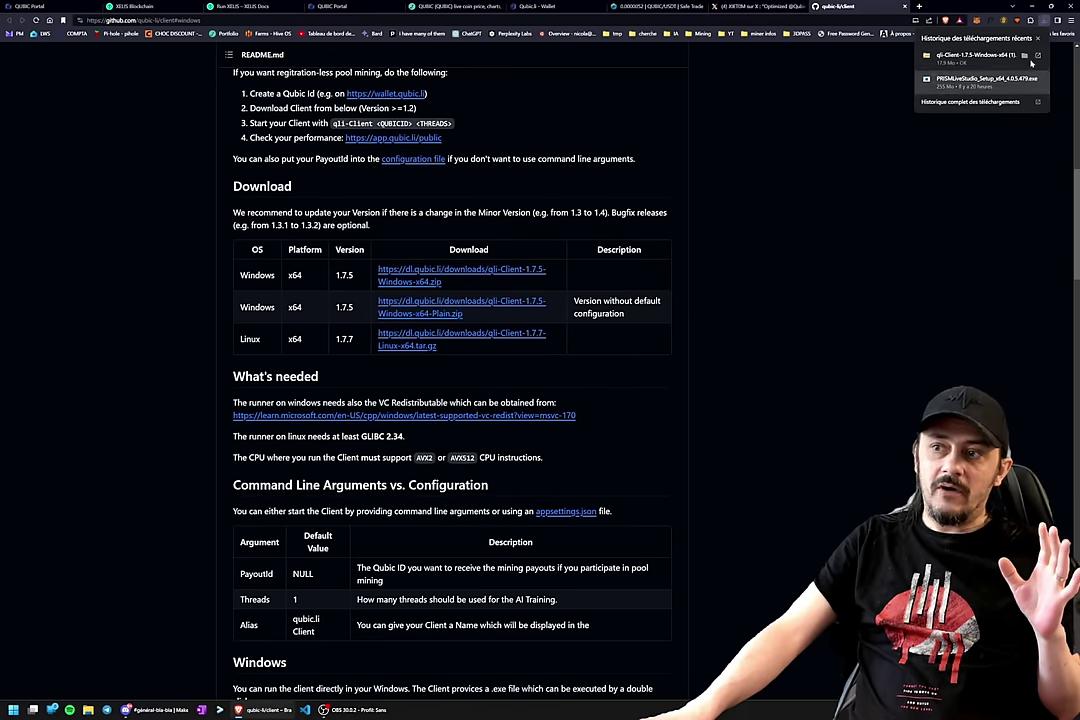
click(1025, 56)
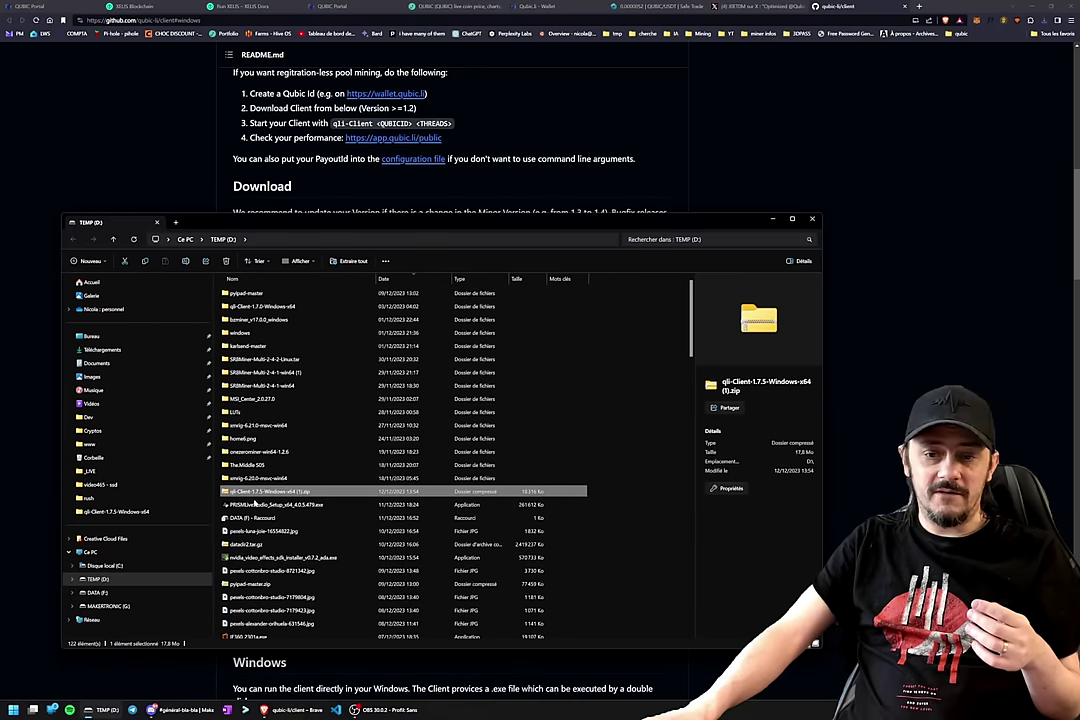
- Extract the whole contents of the downloaded qli-Client-1.7.5-Windows-x64 (1).zip into a folder of the same name on TEMP (D:)
right_click(251, 494)
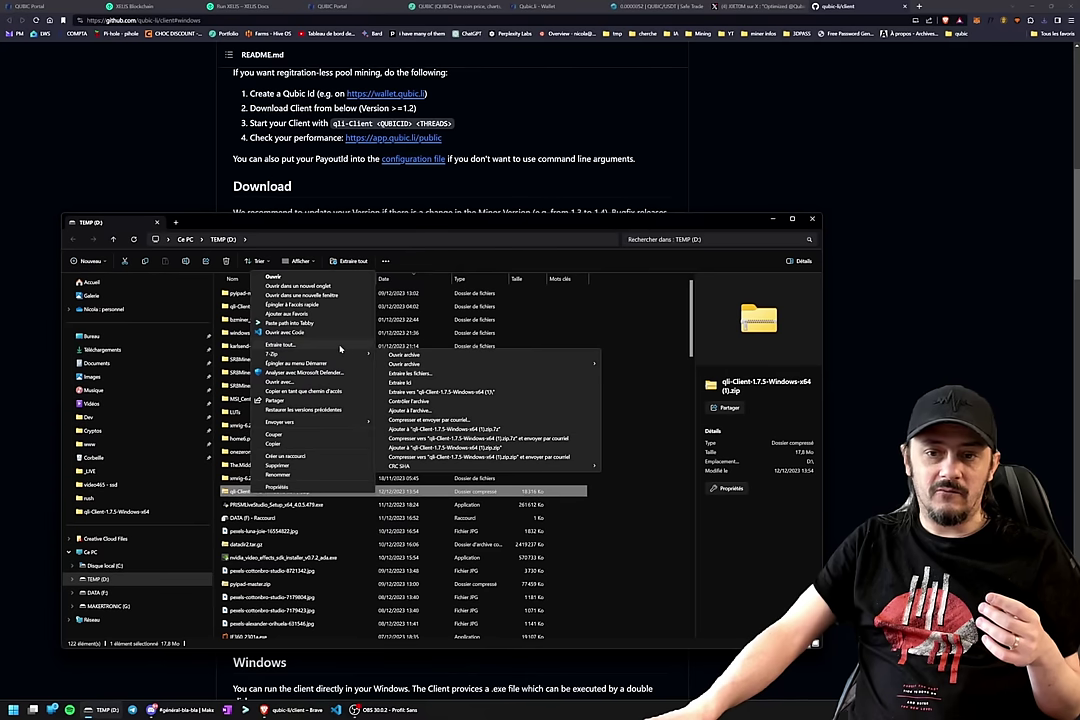
click(338, 345)
click(608, 442)
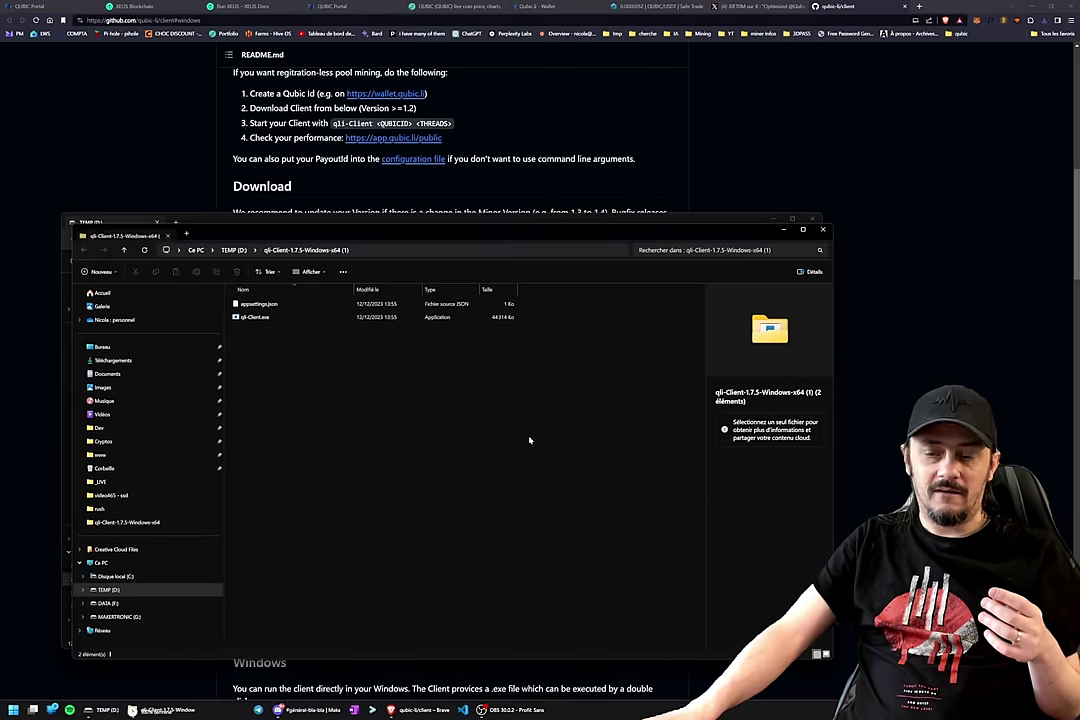
- Open the appsettings.json file of the newly extracted client folder in the code editor
drag(308, 232, 428, 201)
click(383, 287)
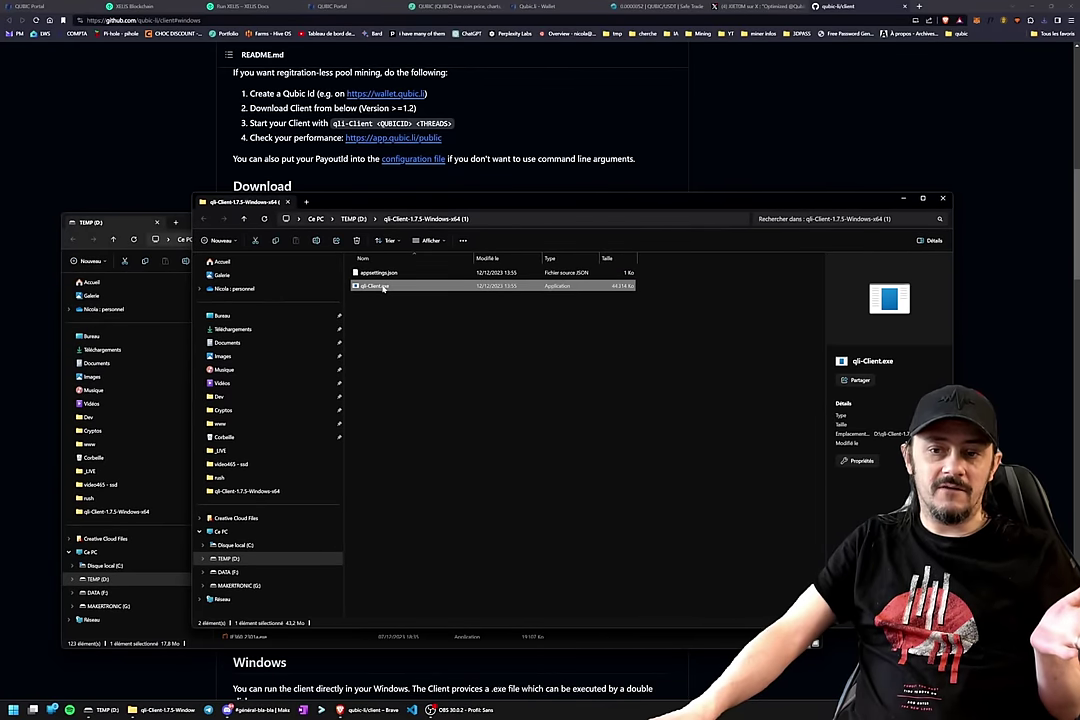
key(Up)
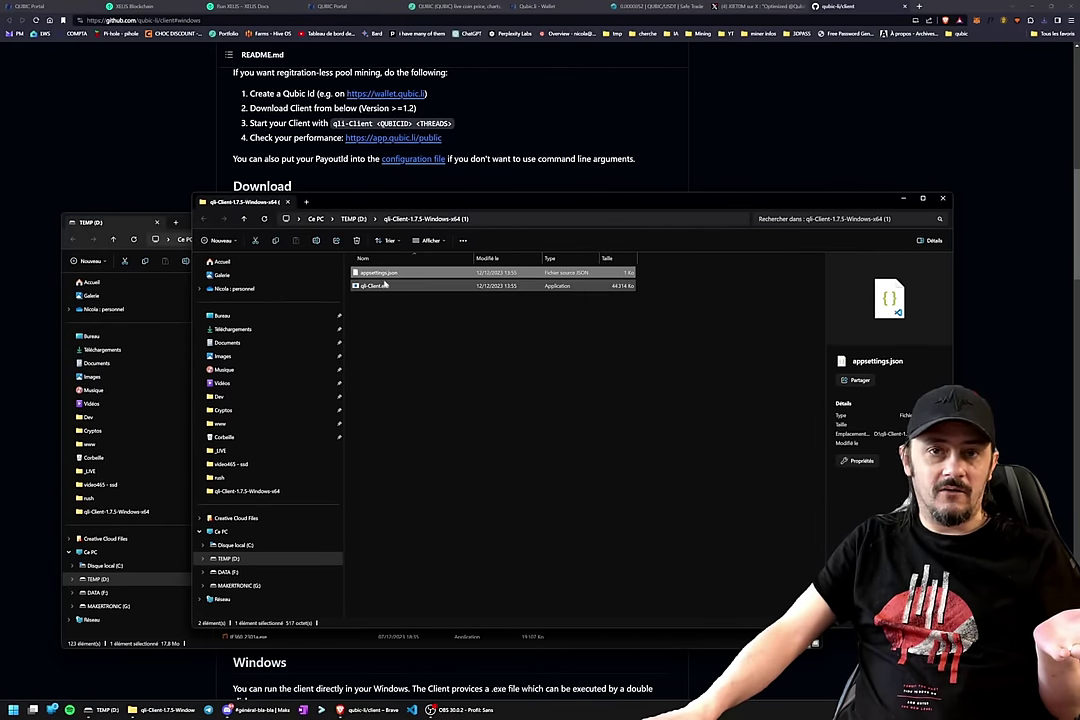
double_click(380, 279)
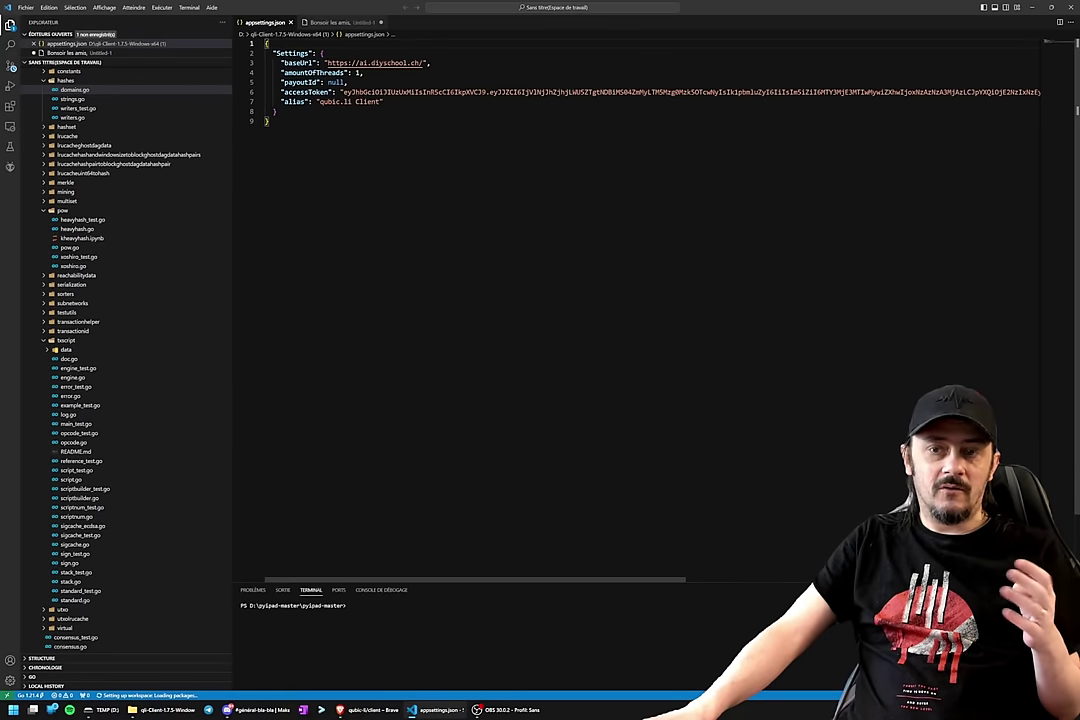
- Reduce the editor window, minimize the browser and open appsettings.json from the existing qli-Client-1.7.5-Windows-x64 folder on the desktop
click(1050, 8)
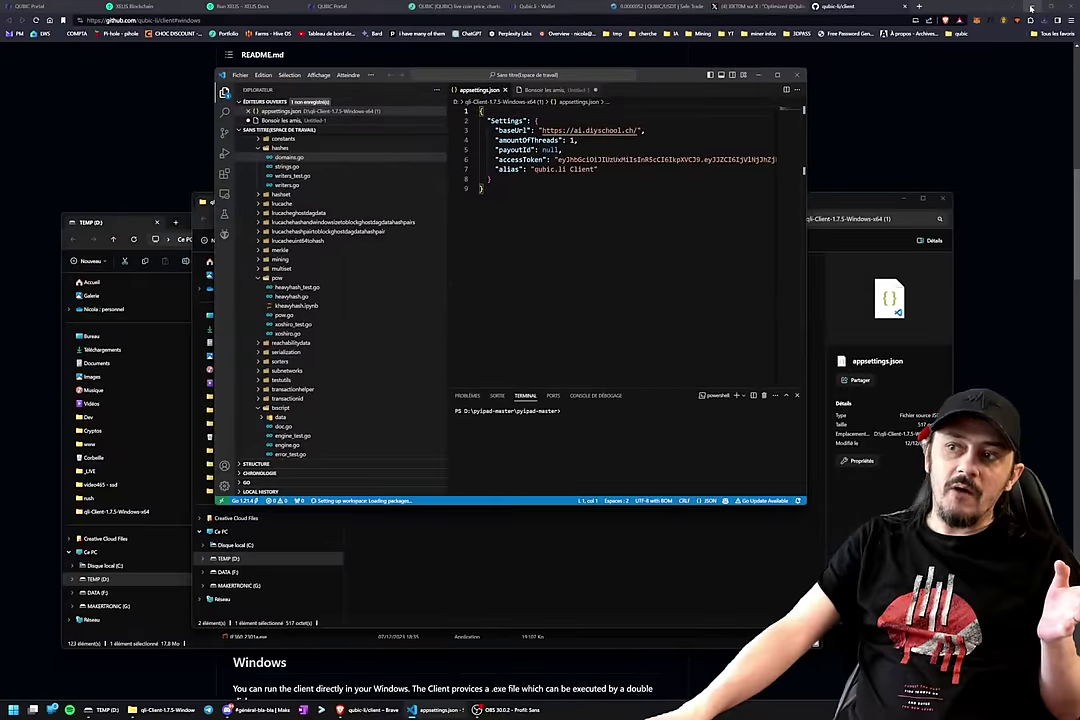
click(1031, 8)
double_click(297, 14)
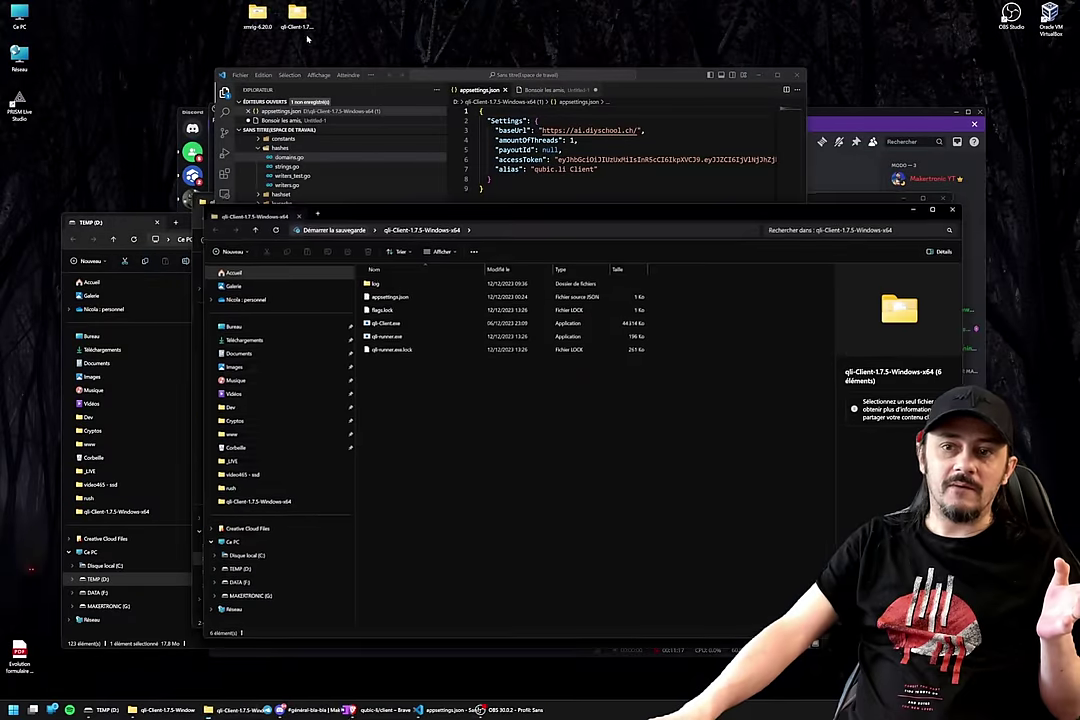
double_click(389, 297)
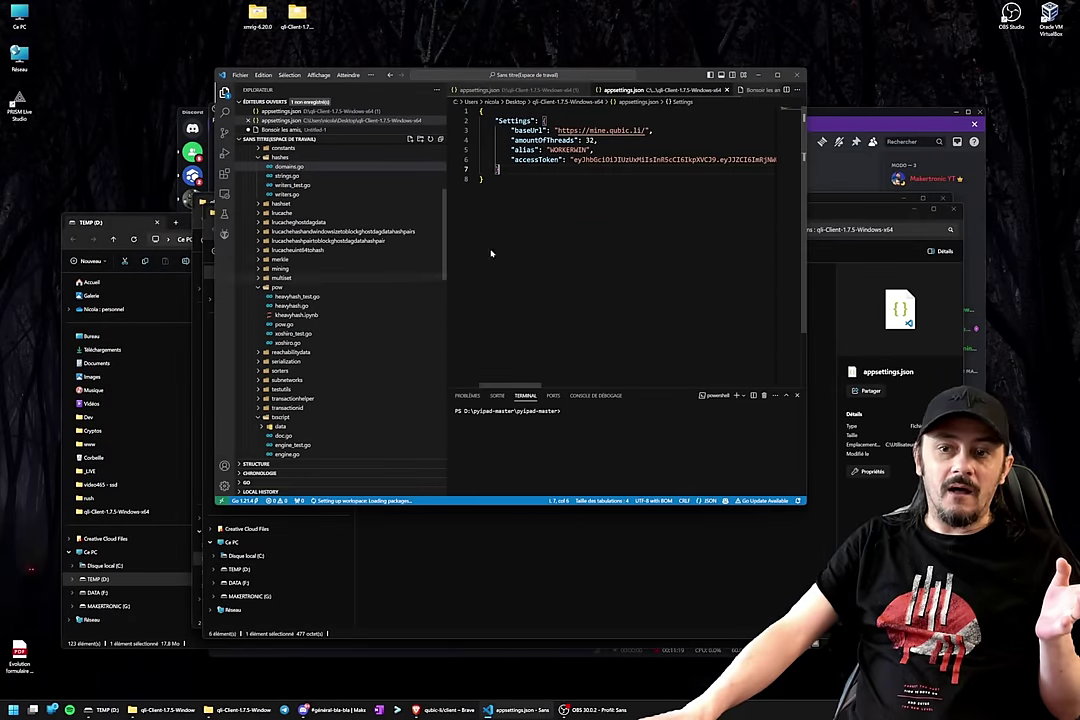
- Move the editor and client folder windows apart, then maximize the editor on the desktop client's appsettings.json
drag(655, 78, 475, 185)
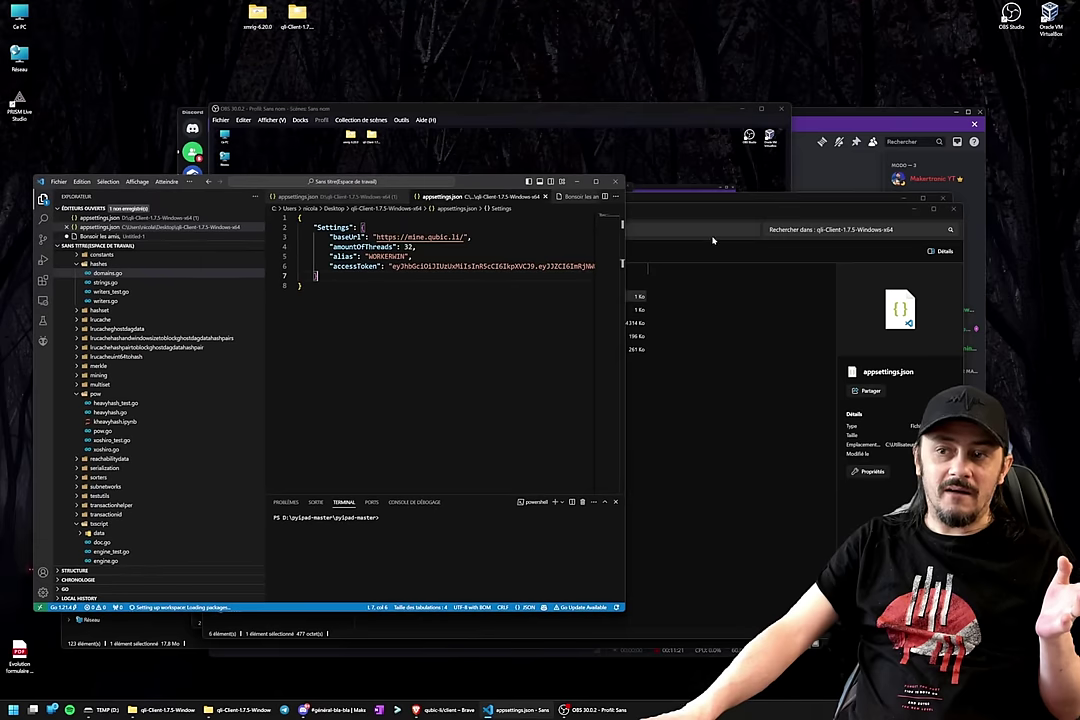
drag(812, 211, 890, 63)
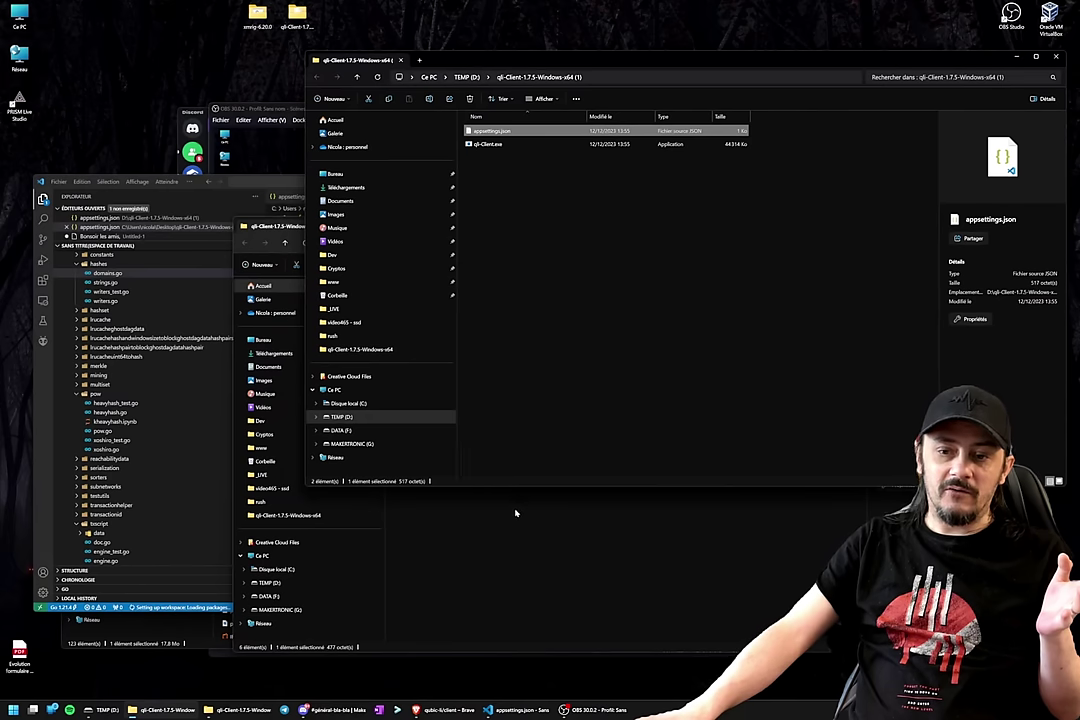
click(268, 222)
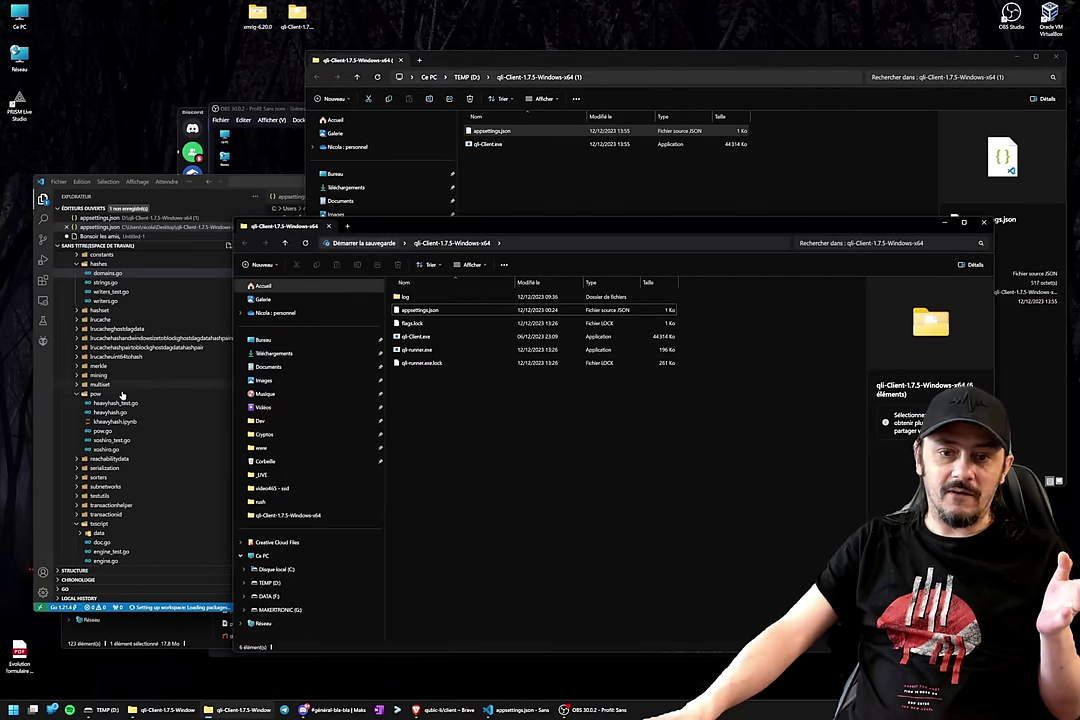
click(104, 335)
double_click(437, 181)
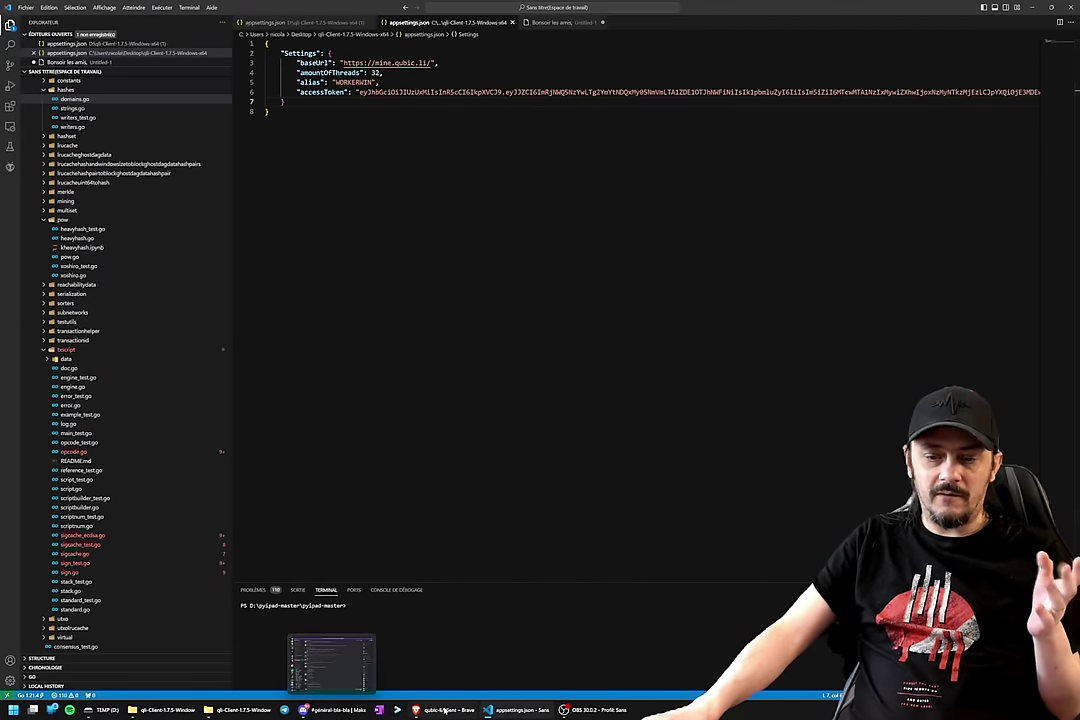
- Copy the whole "sample configuration with token" code block from the qubic-li/client README in the browser
click(462, 712)
scroll(606, 283, down, 15)
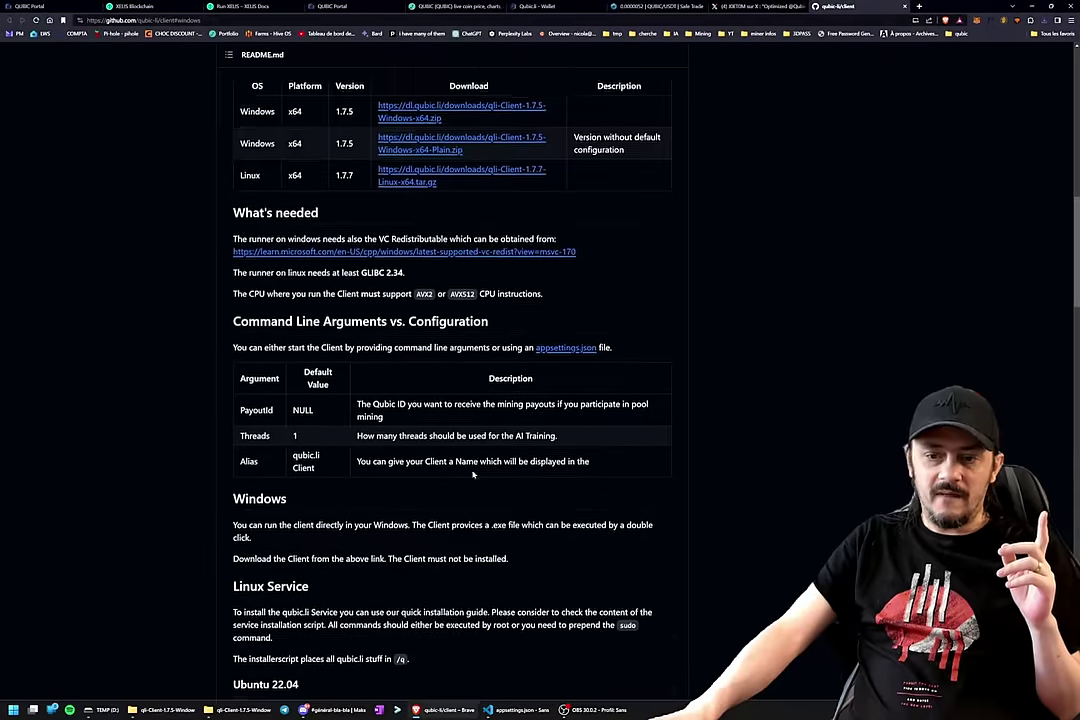
scroll(464, 463, down, 15)
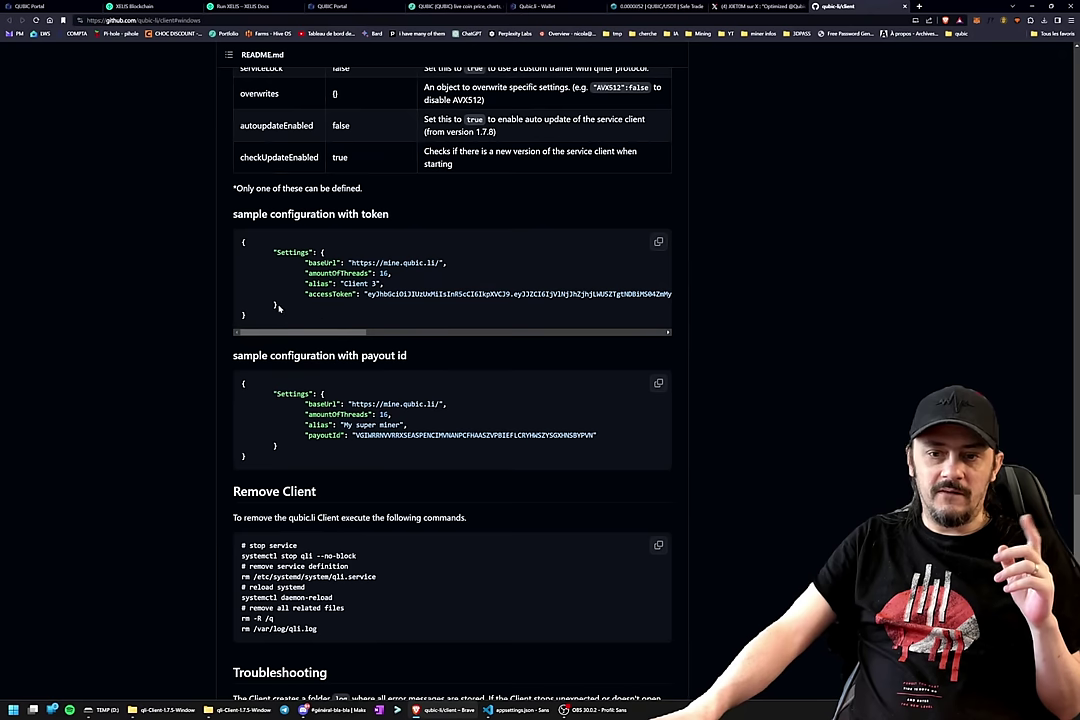
drag(260, 319, 239, 242)
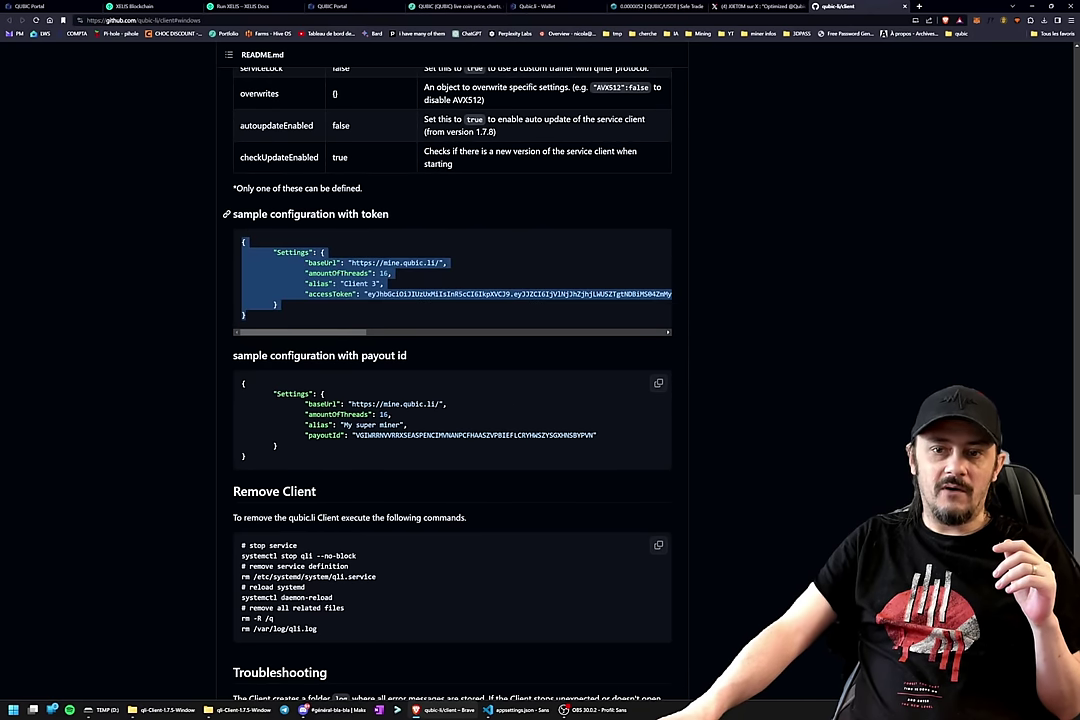
drag(395, 216, 233, 222)
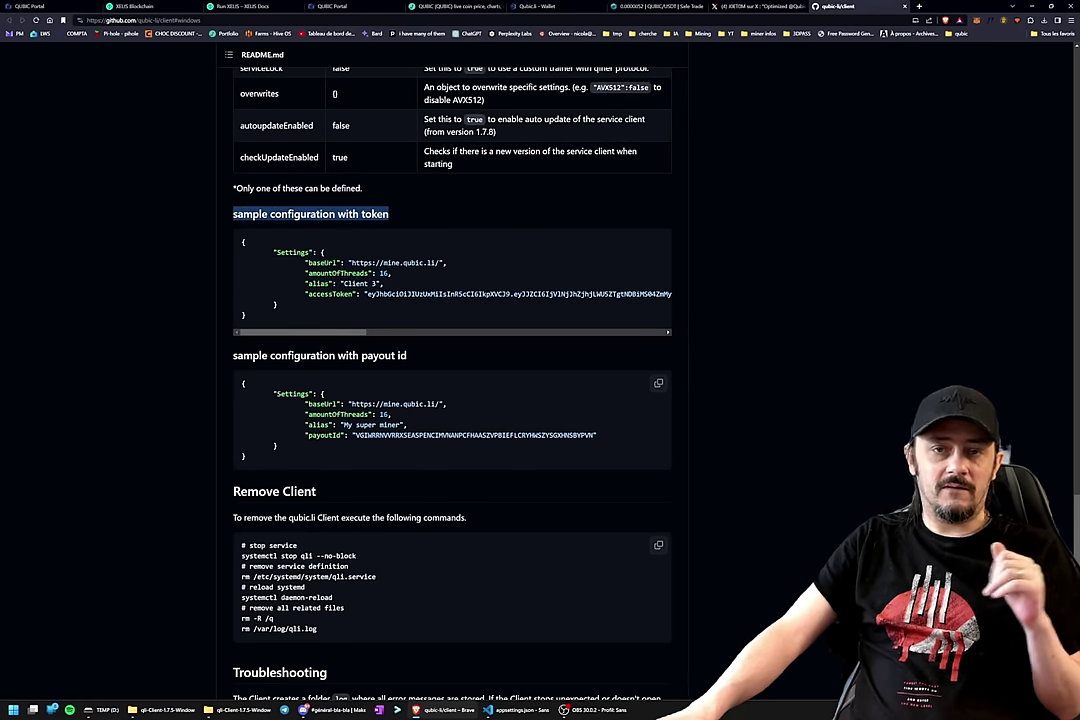
drag(244, 325, 237, 243)
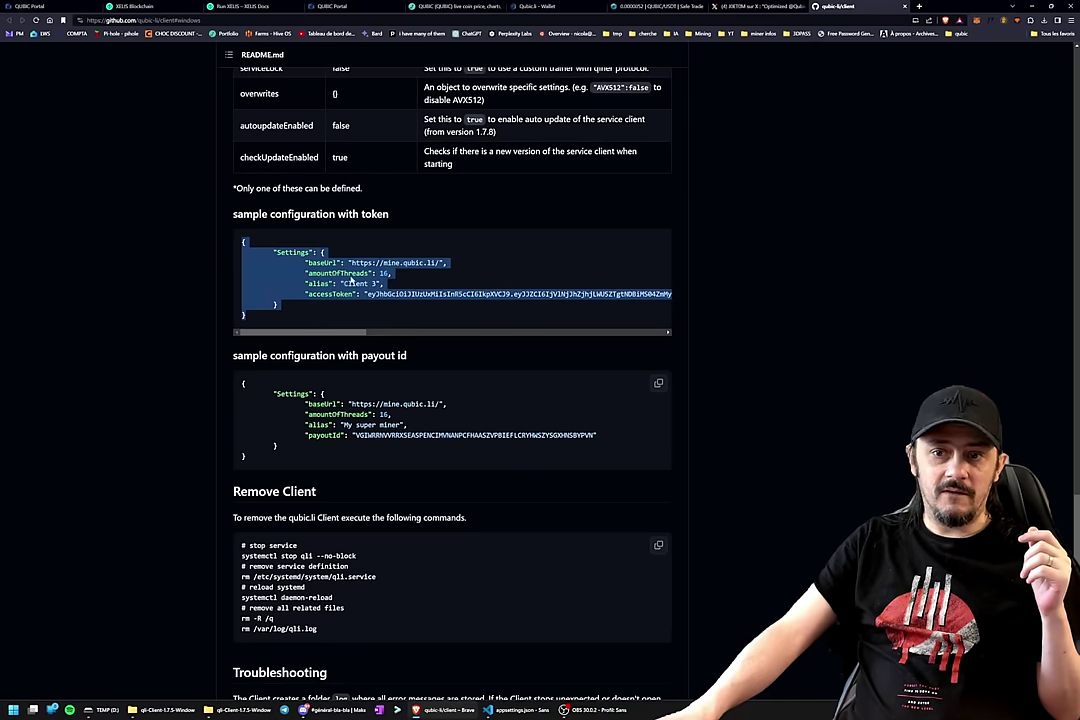
right_click(343, 279)
click(372, 289)
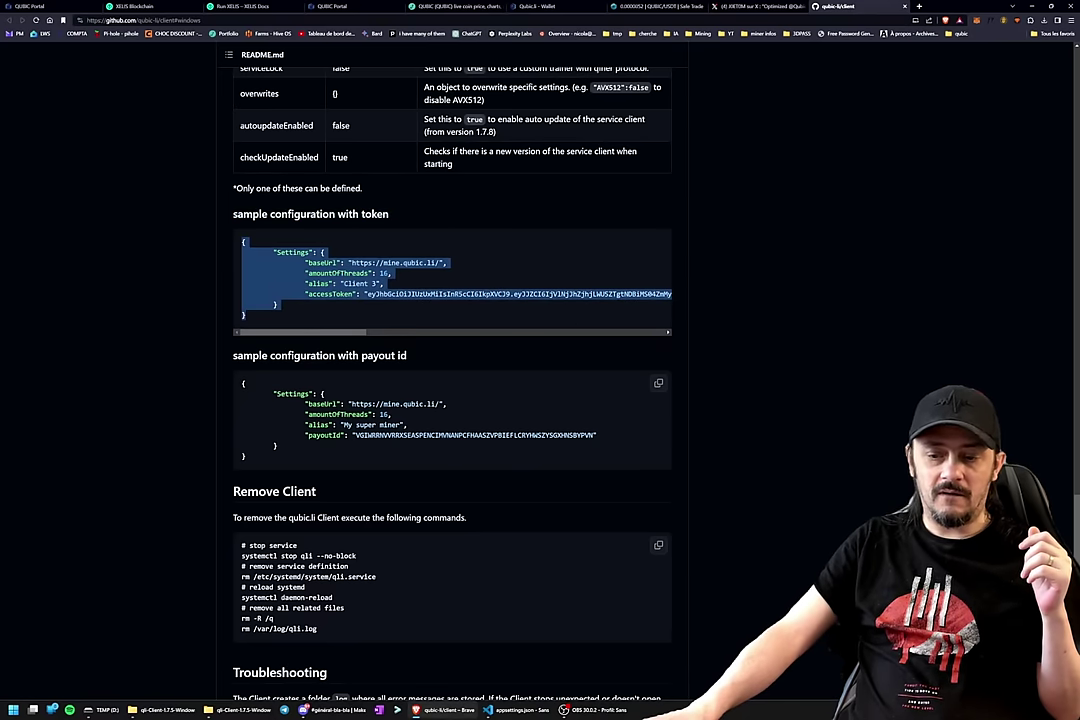
- Switch to the code editor and replace the entire content of the D: client's appsettings.json with the copied sample configuration, including its access token
key(alt+Tab)
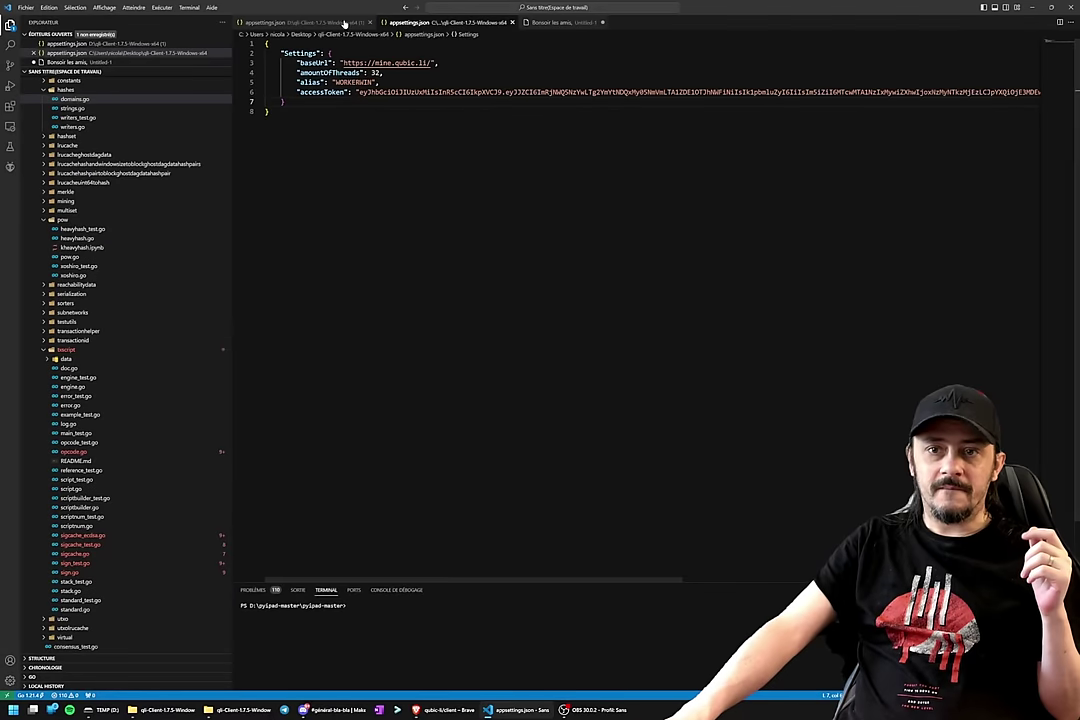
click(350, 22)
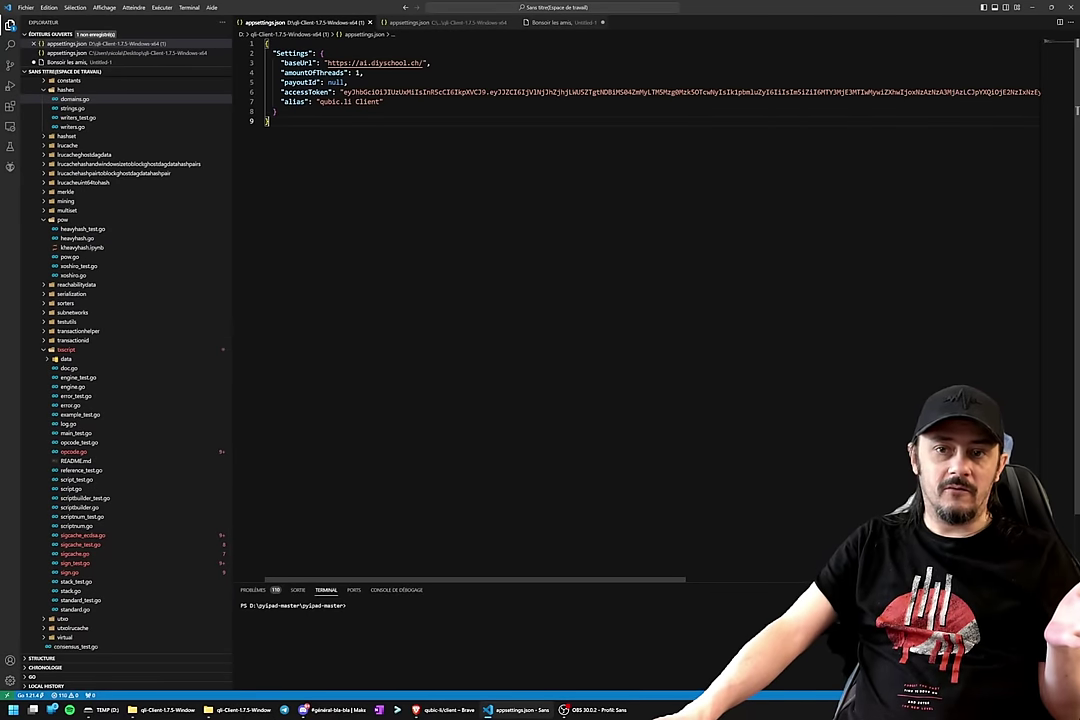
key(ctrl+a)
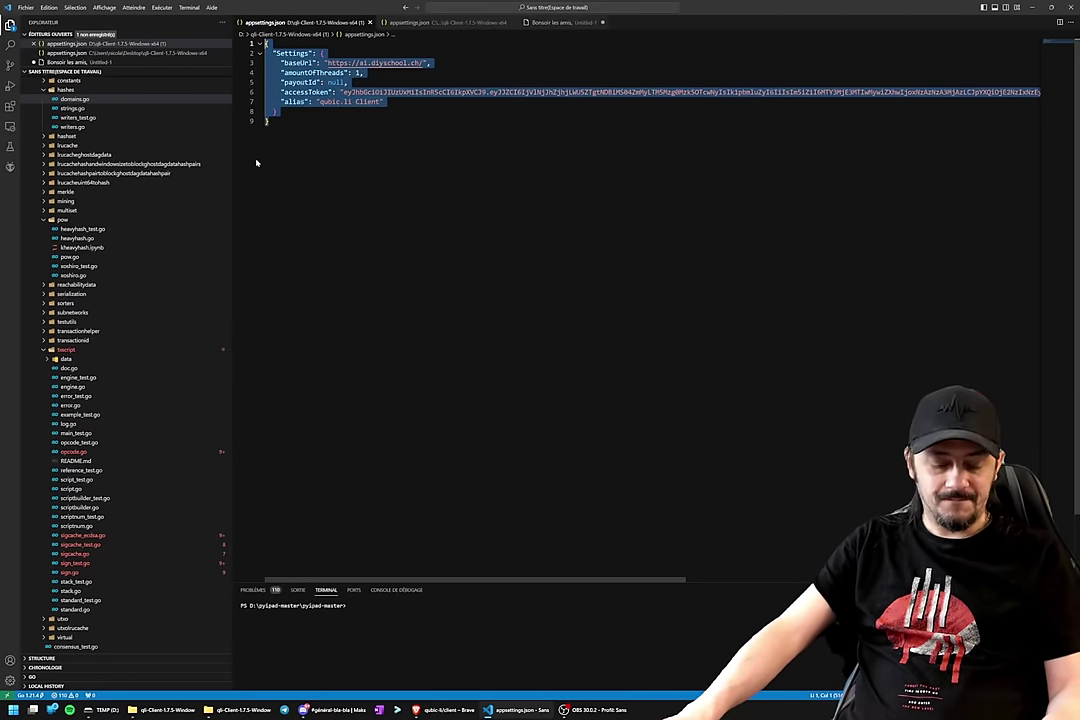
key(ctrl+v)
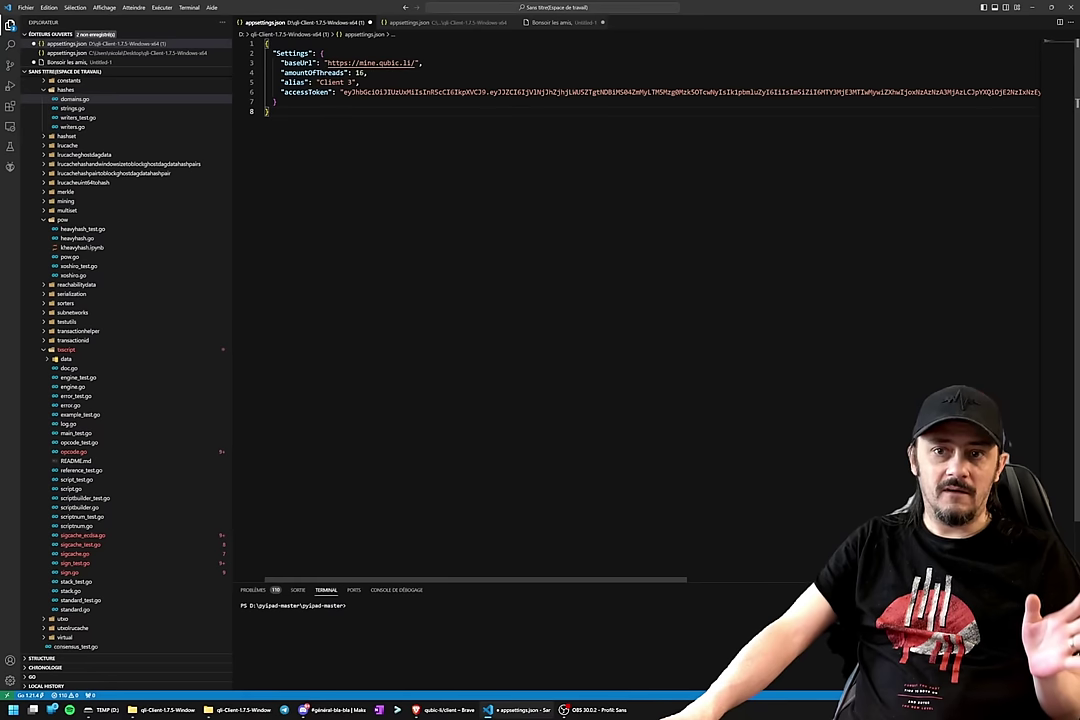
- Delete the sample accessToken value in the D: client's appsettings.json, leaving empty quotes
drag(341, 92, 490, 92)
key(BackSpace)
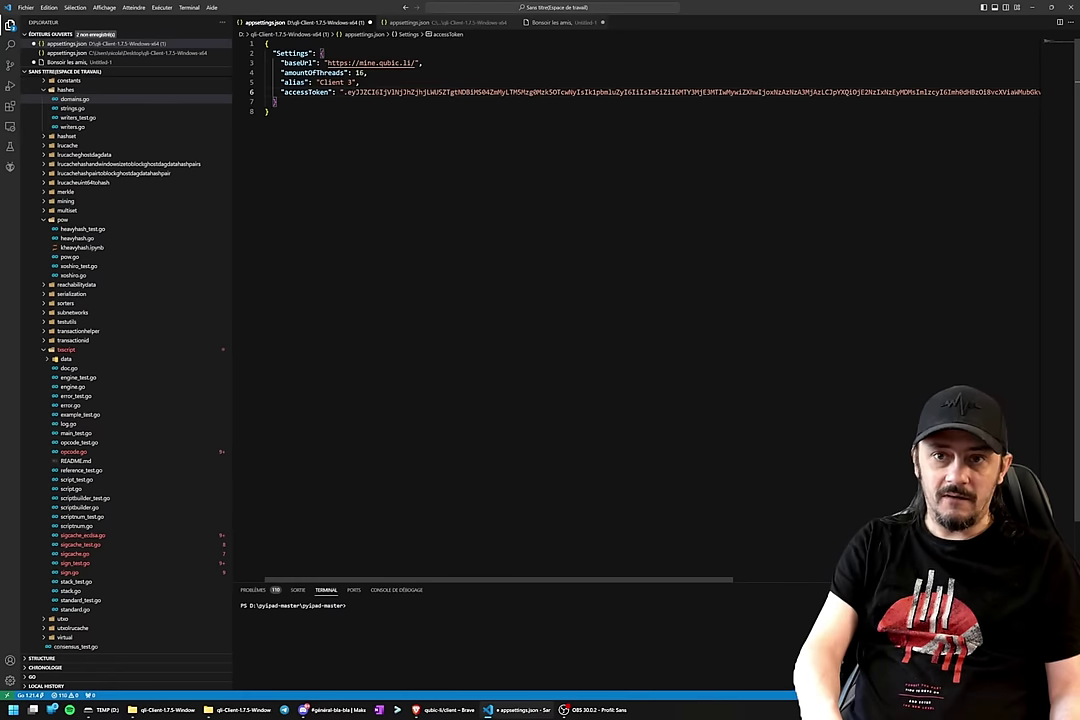
key(shift+End)
key(BackSpace)
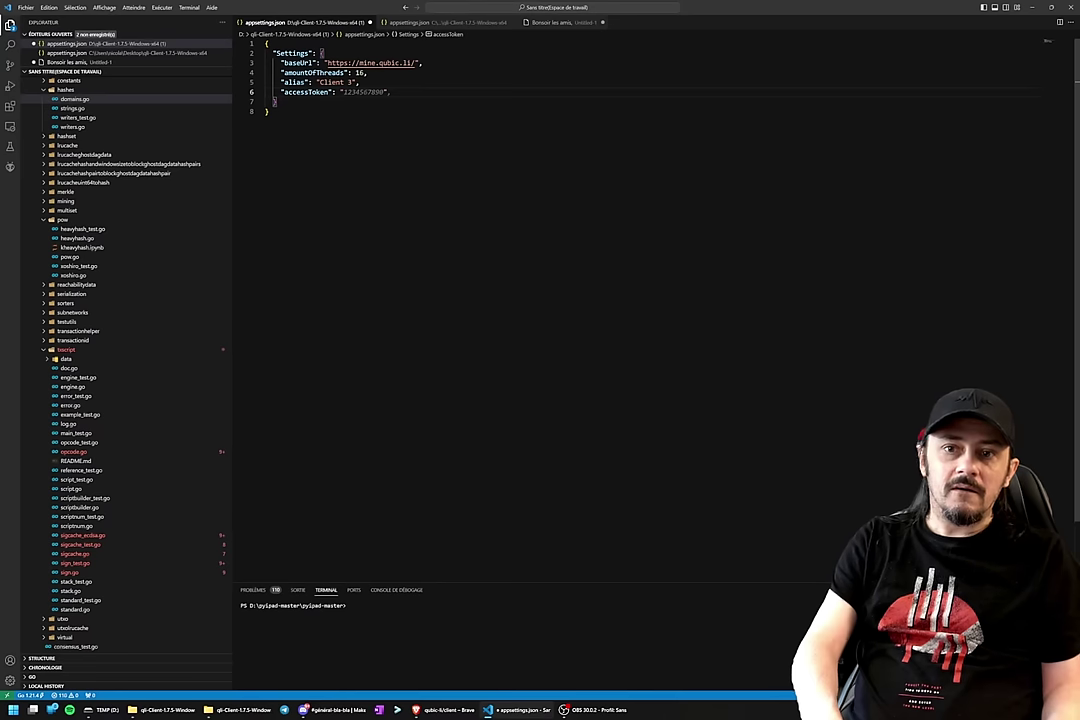
- Copy the access token from the desktop client's appsettings.json and paste it into the accessToken field of the D: client's appsettings.json
click(415, 23)
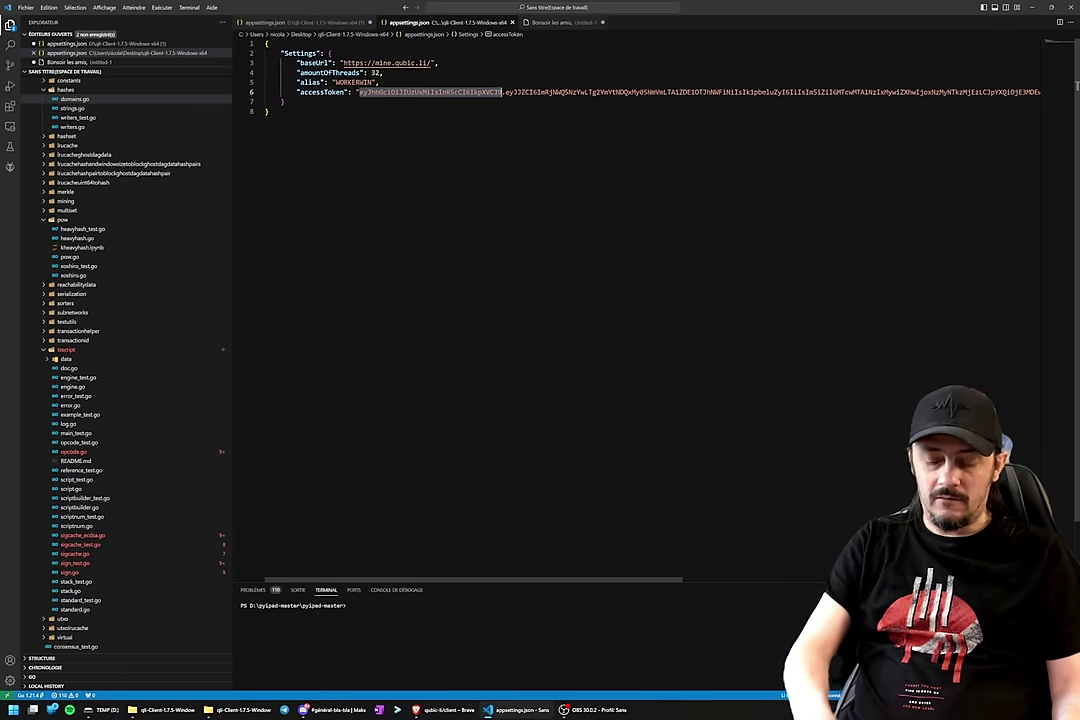
key(shift+End)
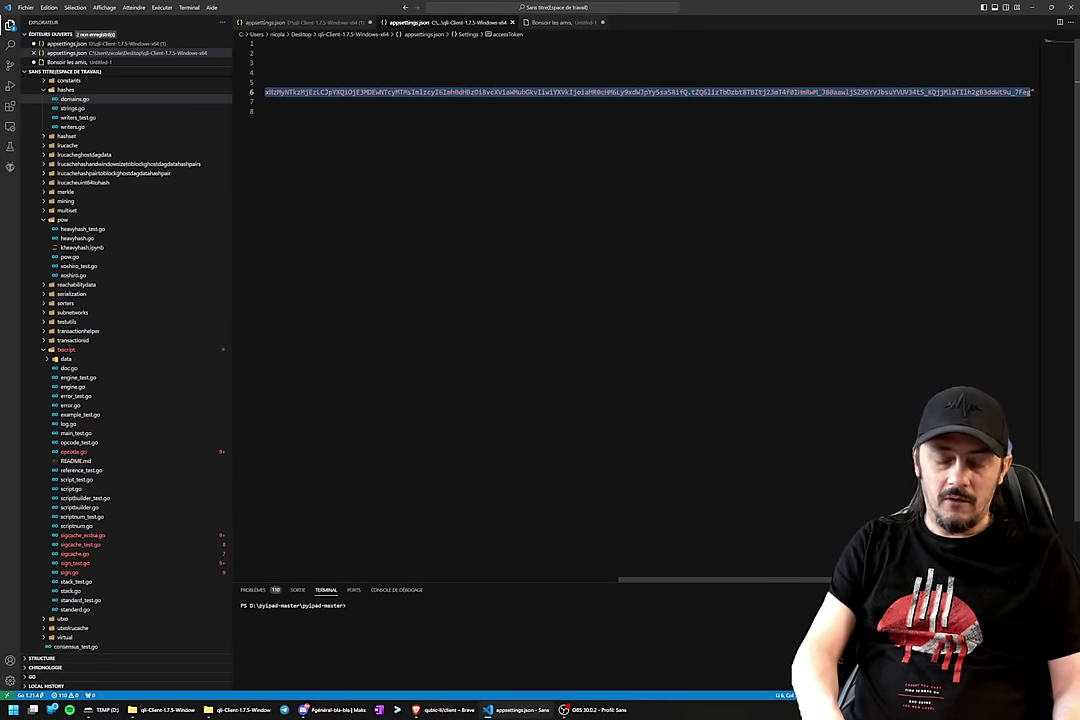
key(ctrl+c)
click(265, 22)
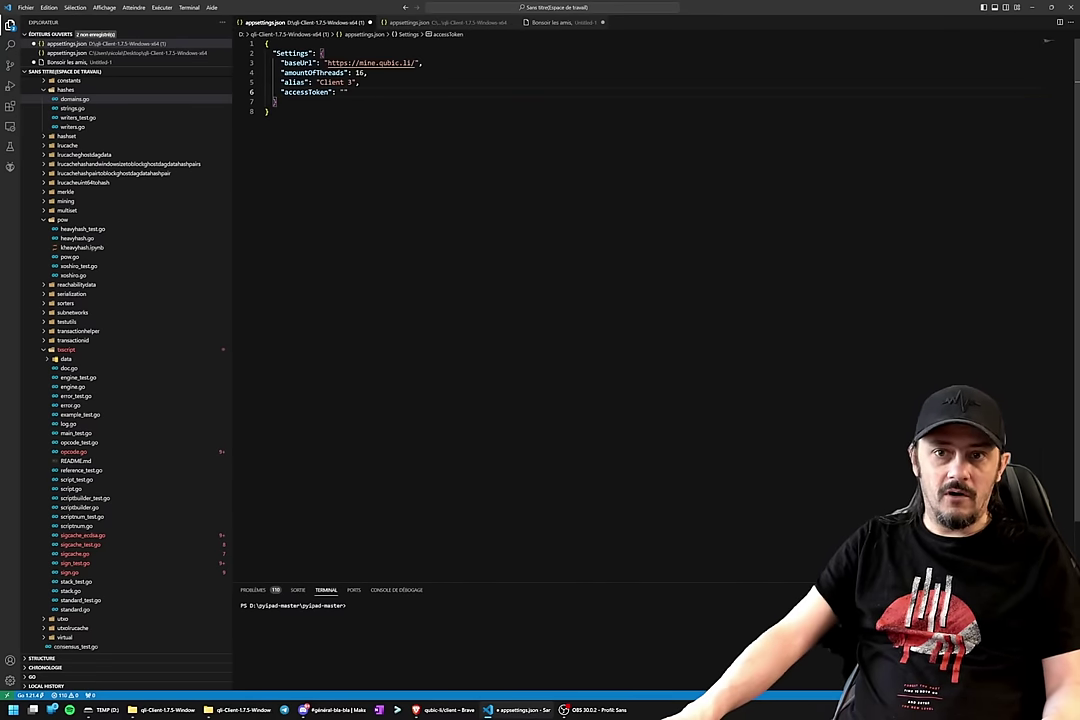
key(ctrl+v)
key(Home)
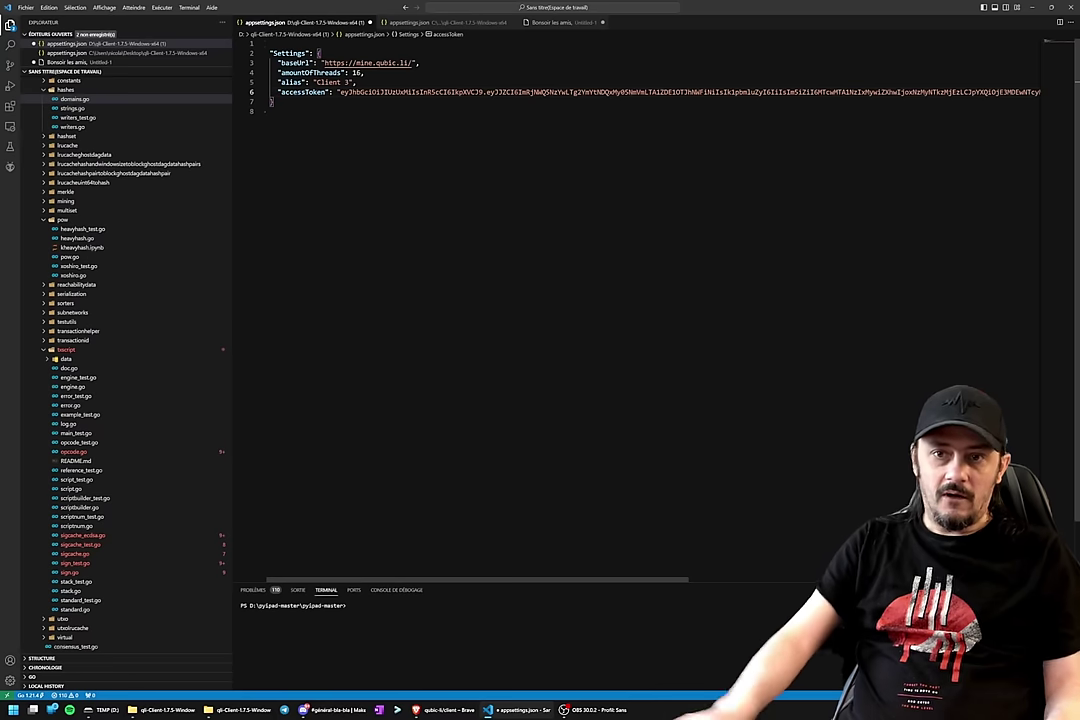
- Set the alias in the D: client's appsettings.json to TOTO01
drag(316, 82, 348, 82)
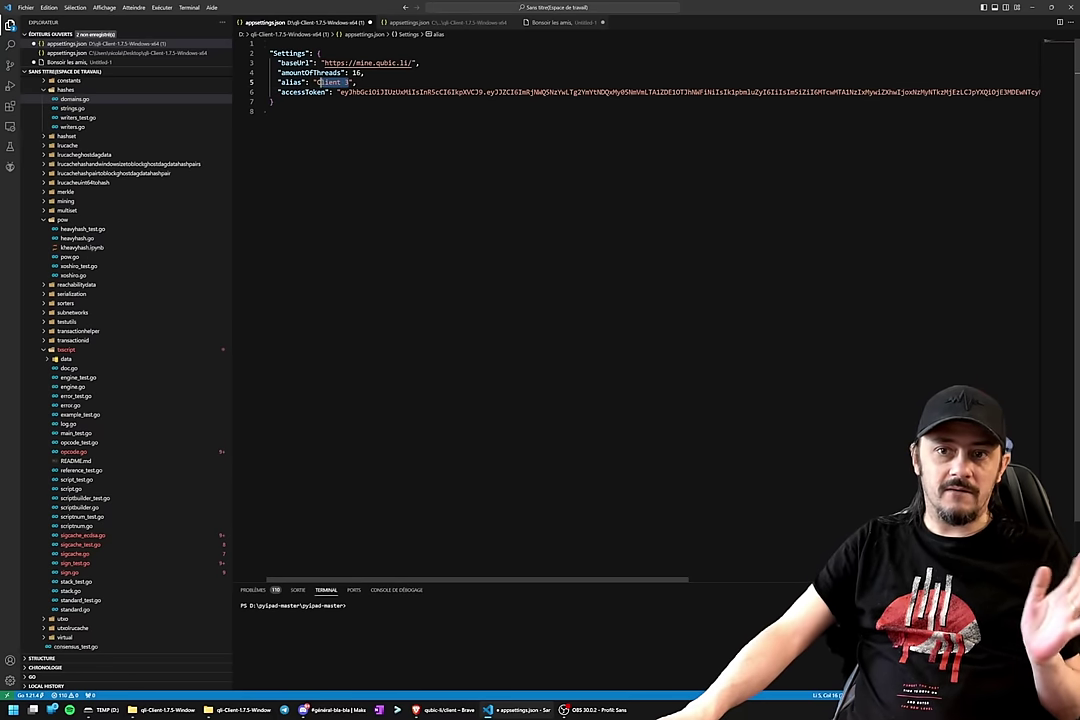
key(BackSpace)
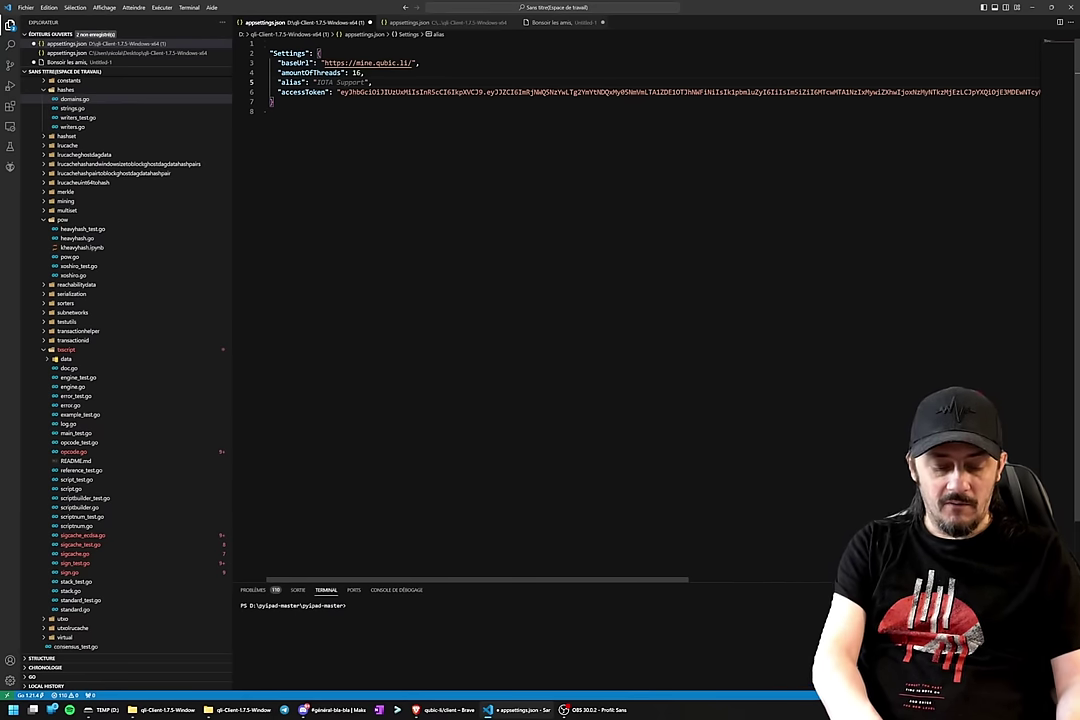
text(TOTO01)
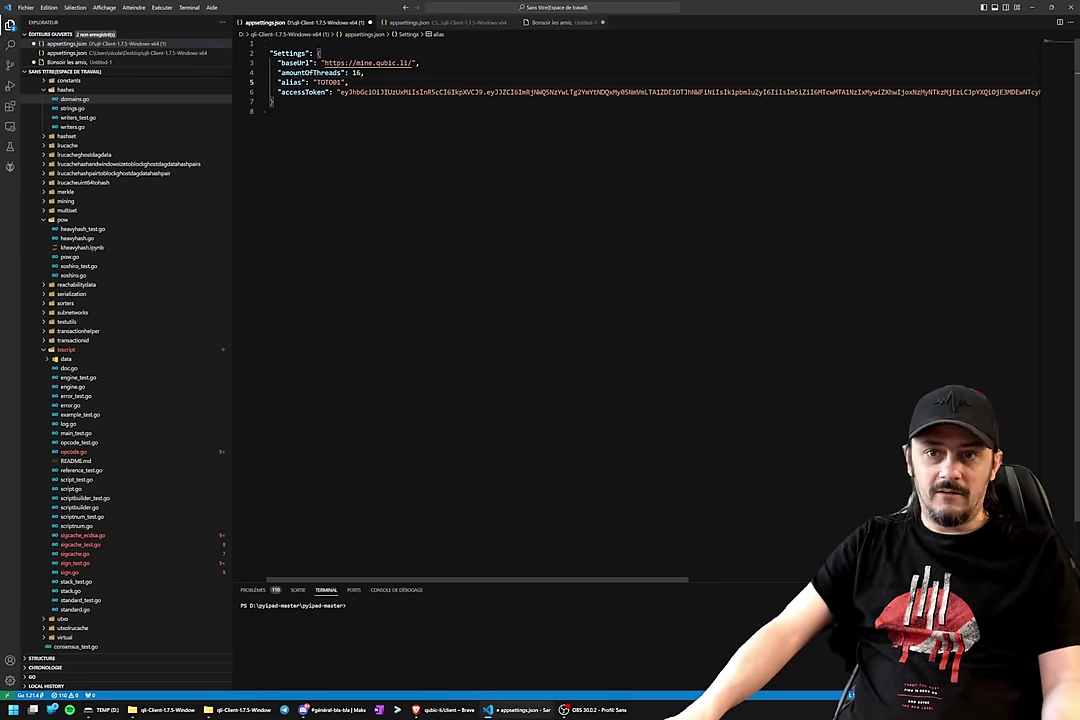
- Set amountOfThreads to 32 in the D: client's appsettings.json and save the file
double_click(357, 72)
key(BackSpace)
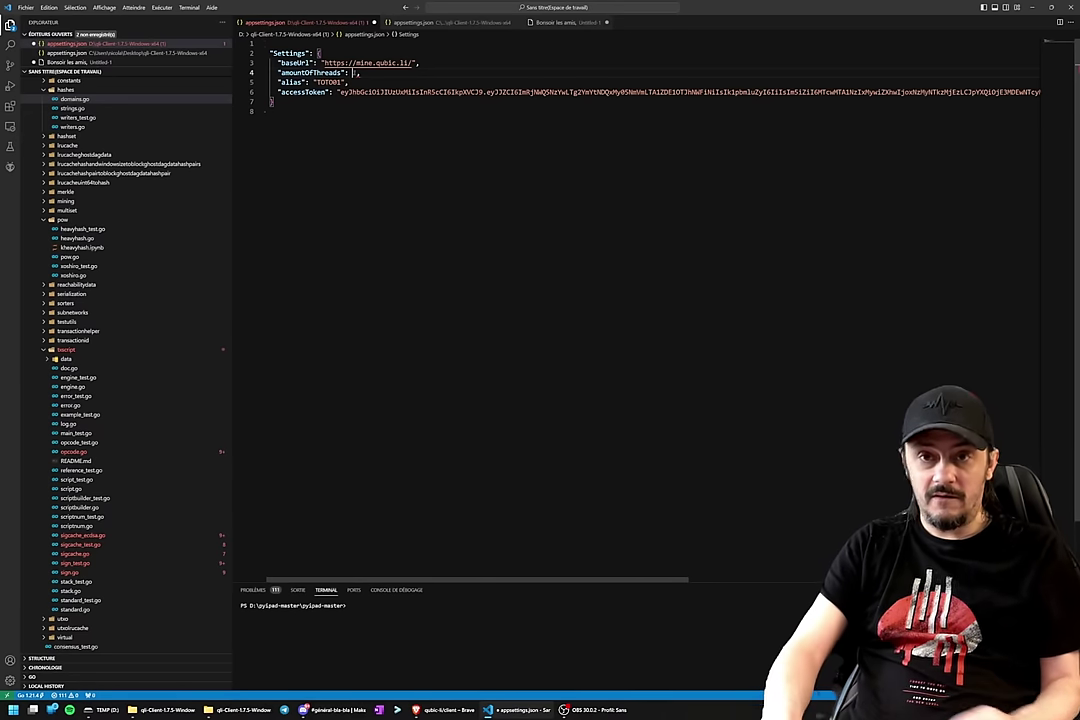
text(32)
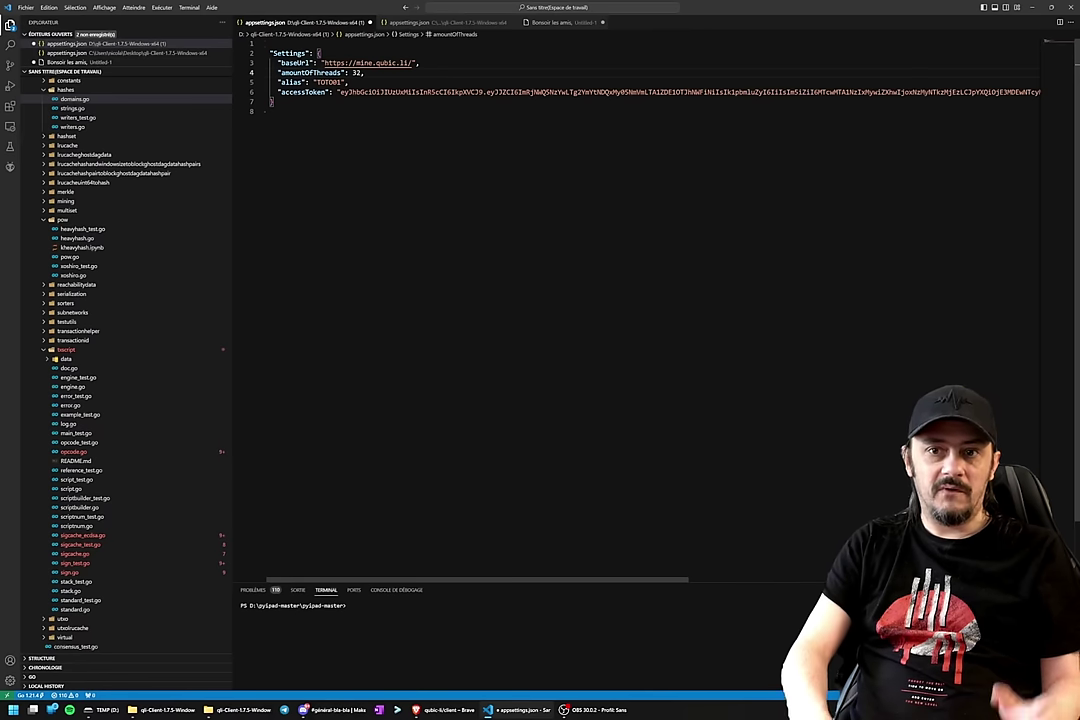
click(26, 7)
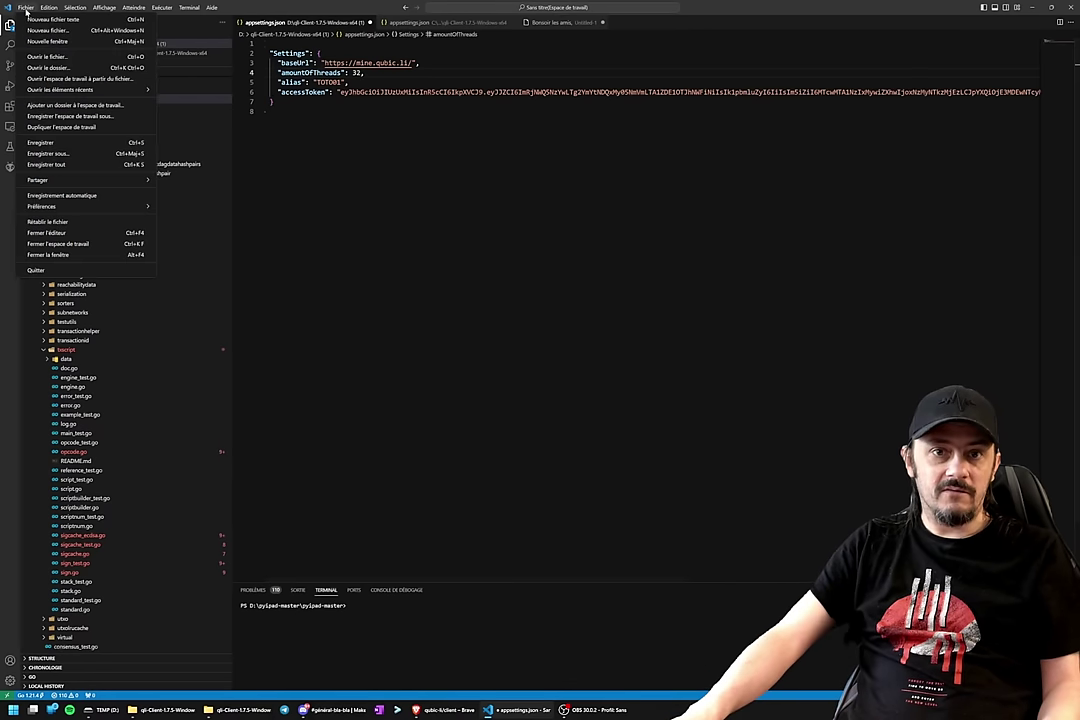
click(45, 142)
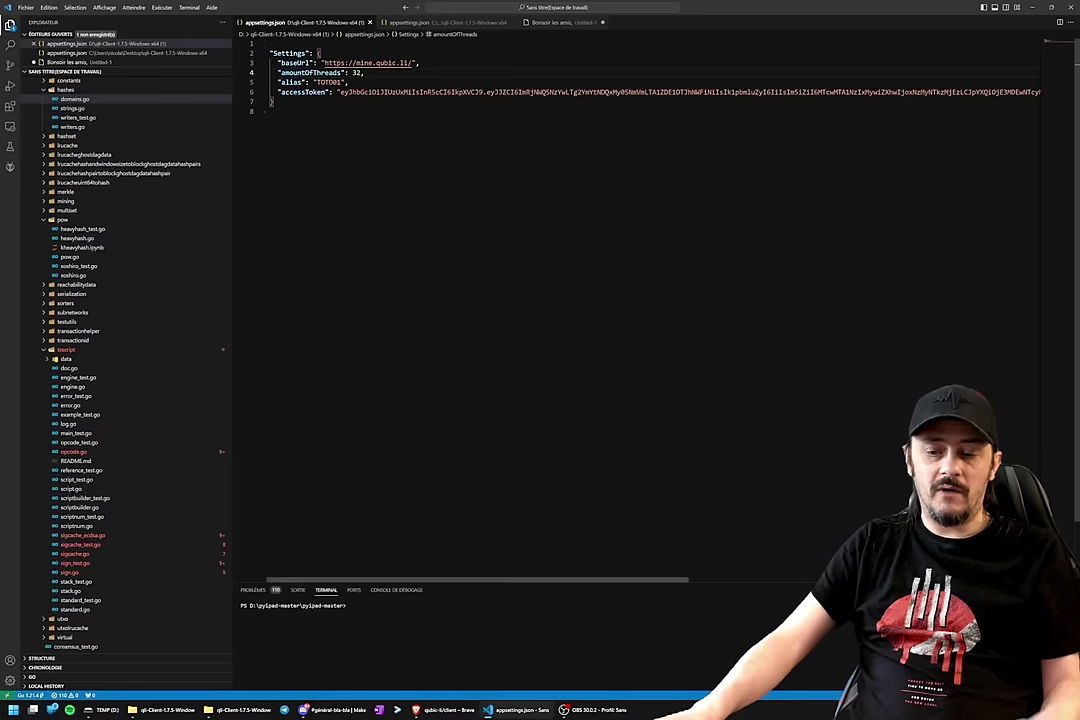
- Bring up the two qli-Client-1.7.5-Windows-x64 folder windows in the file explorer and close them
key(alt+Tab)
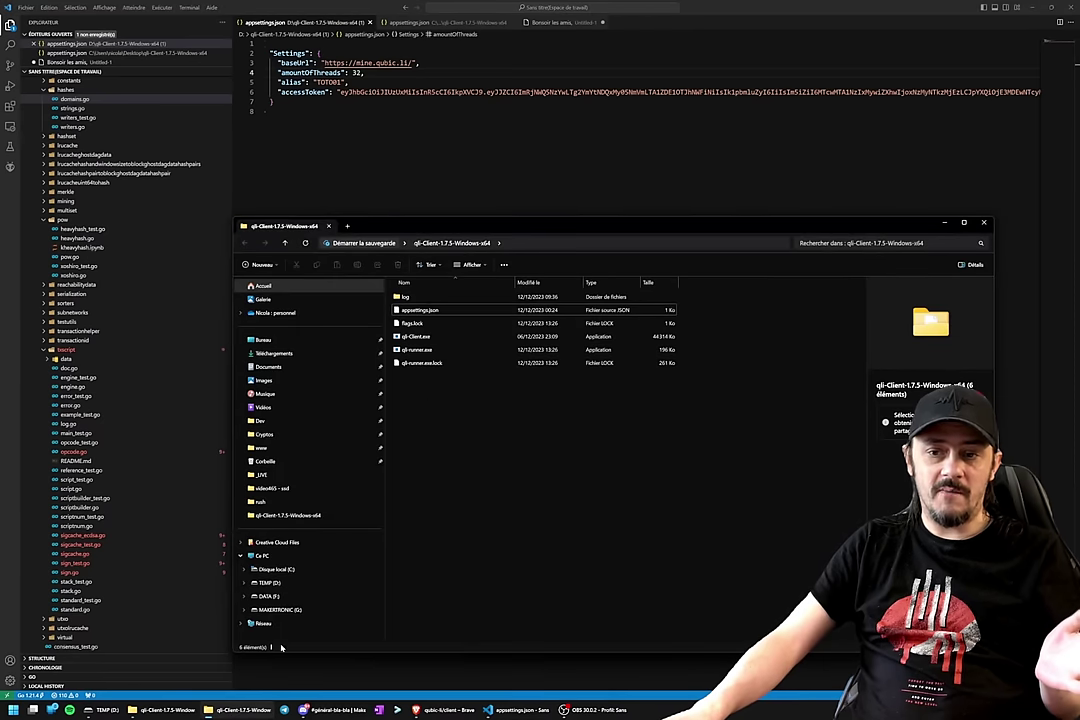
key(alt+Tab)
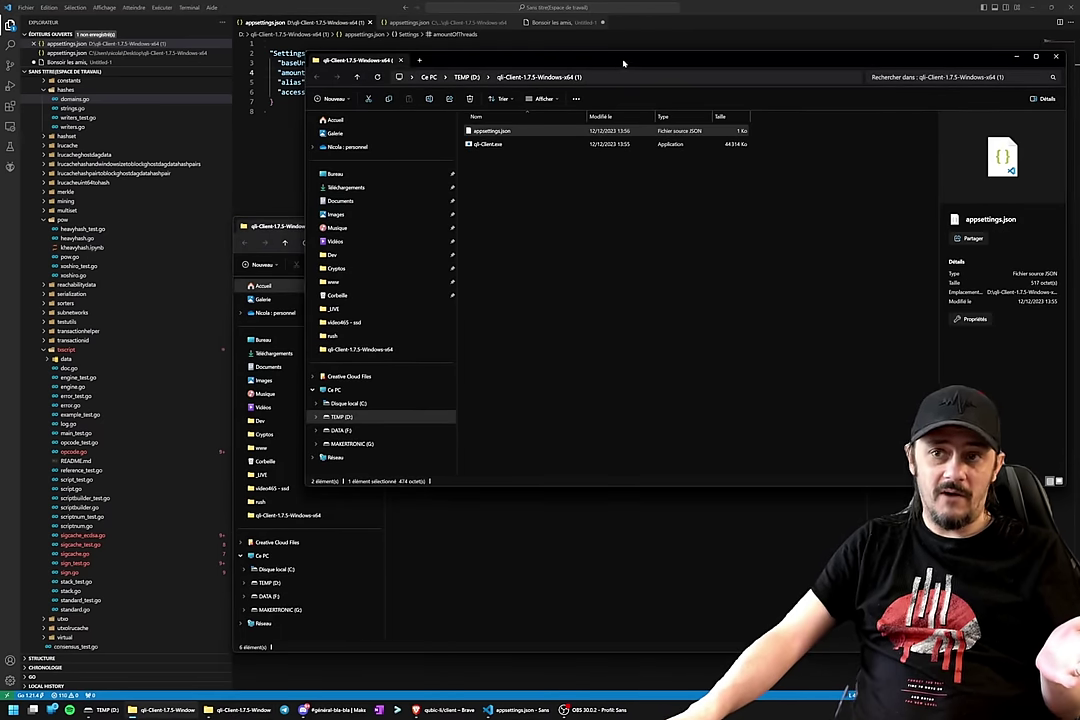
drag(623, 63, 431, 139)
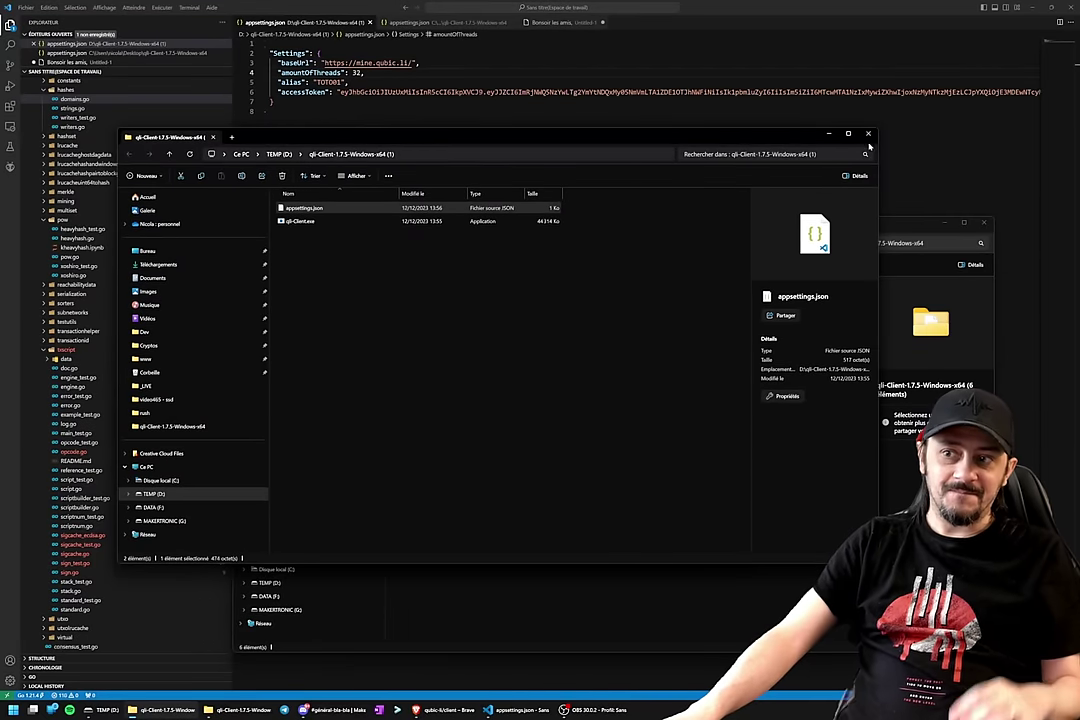
click(868, 133)
click(983, 229)
click(983, 235)
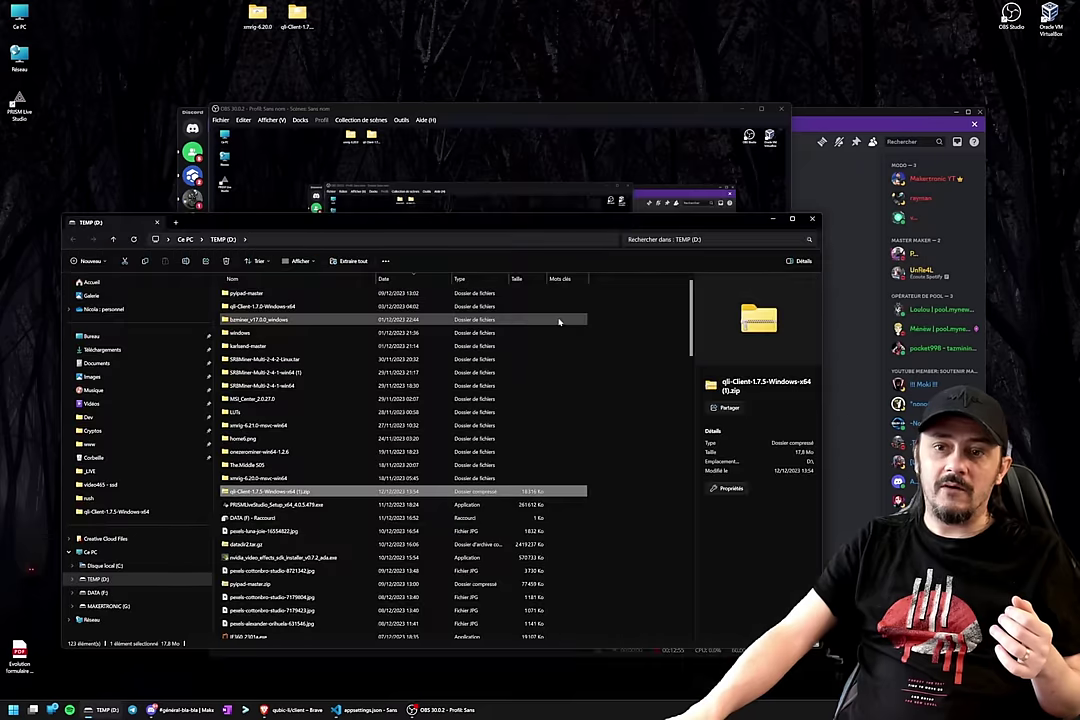
- Switch to the terminal application, maximize its window and bring up the WORKER011 session
click(284, 677)
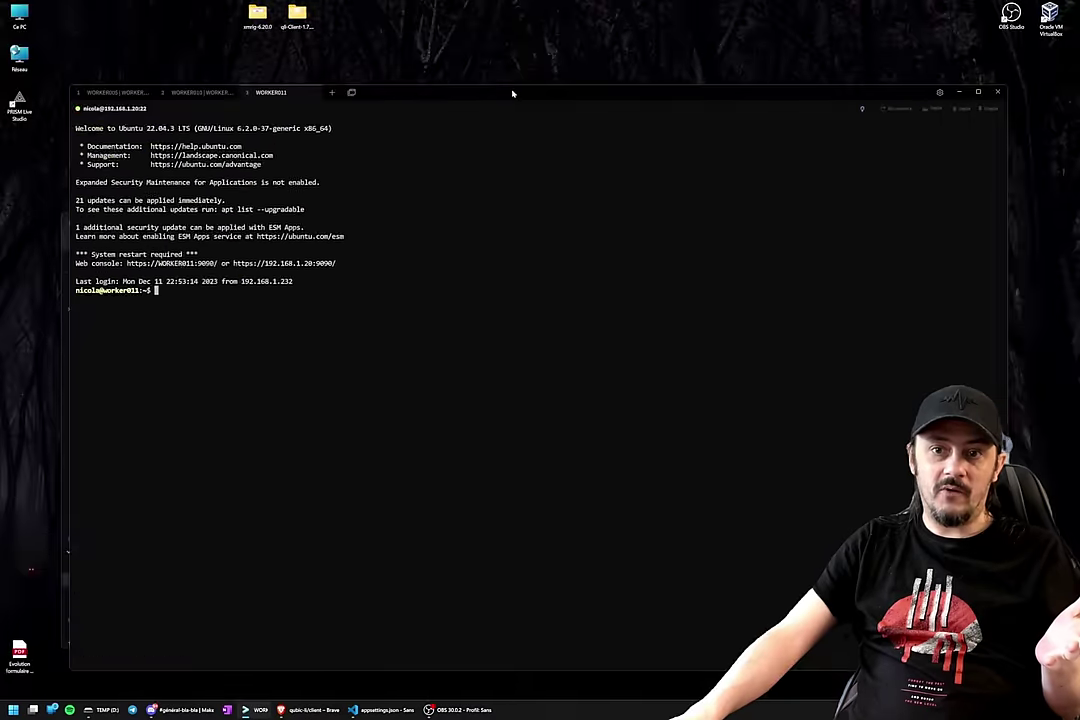
double_click(509, 93)
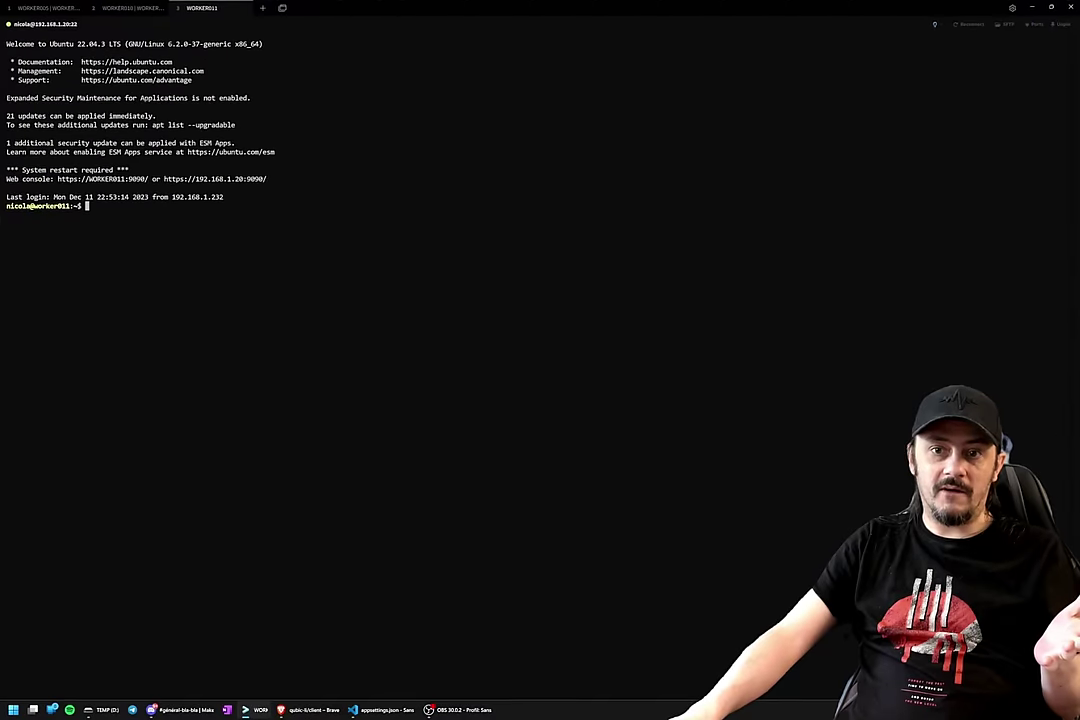
click(150, 10)
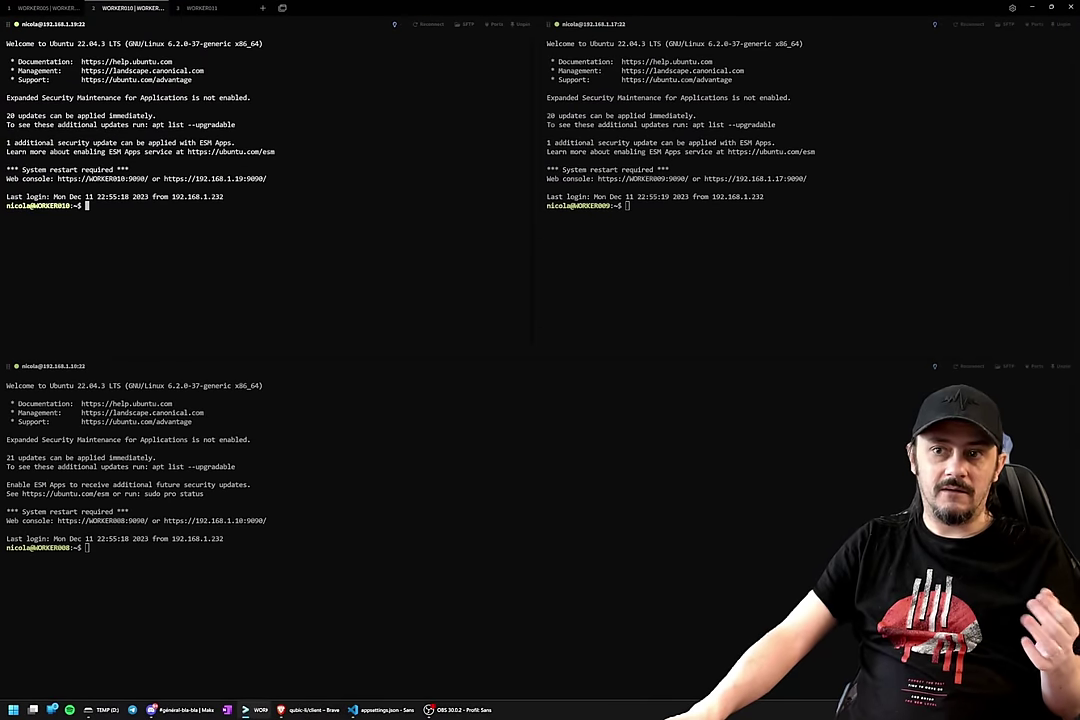
click(205, 8)
key(Return)
key(Return)
key(Return)
key(Return)
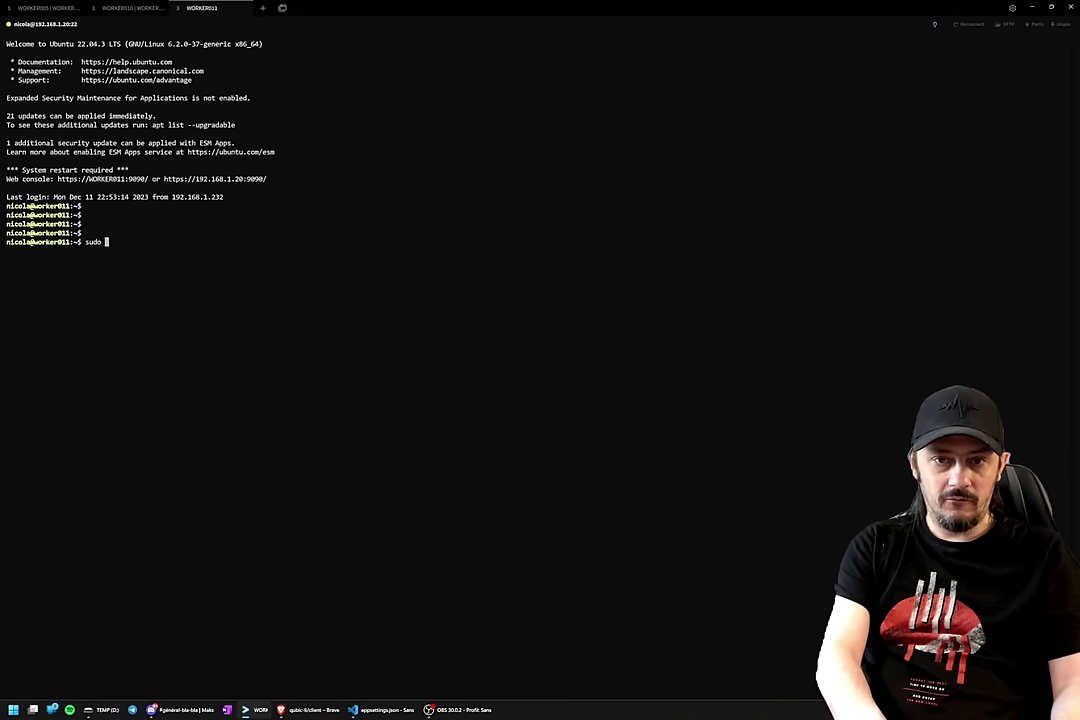
- Open a root shell on WORKER011 with sudo su, entering the account password
text(sudo su)
key(Return)
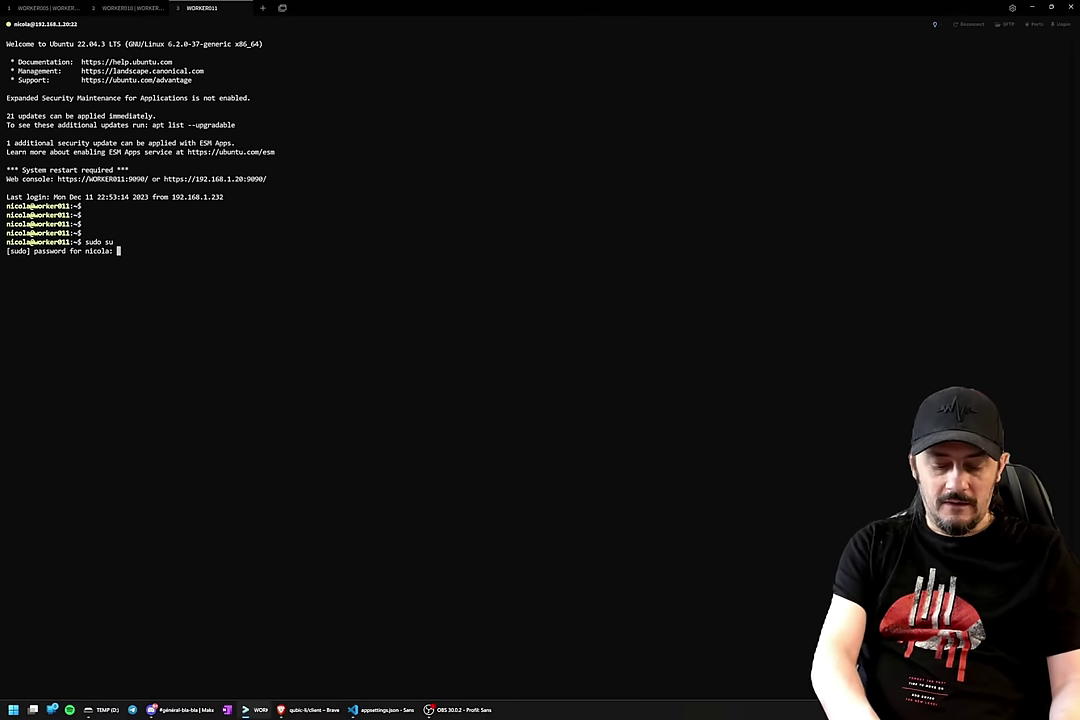
key(Return)
key(Return)
key(Return)
key(Return)
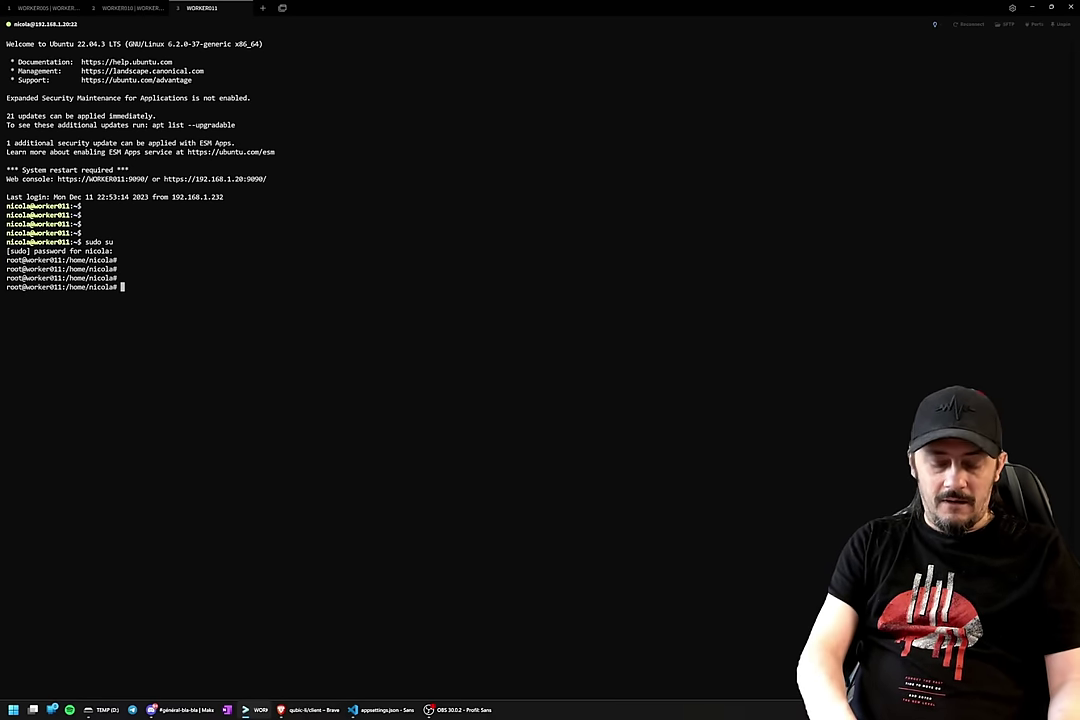
- List the home folder on WORKER011, enter the existing qubic directory and list its contents
text(ls)
key(Return)
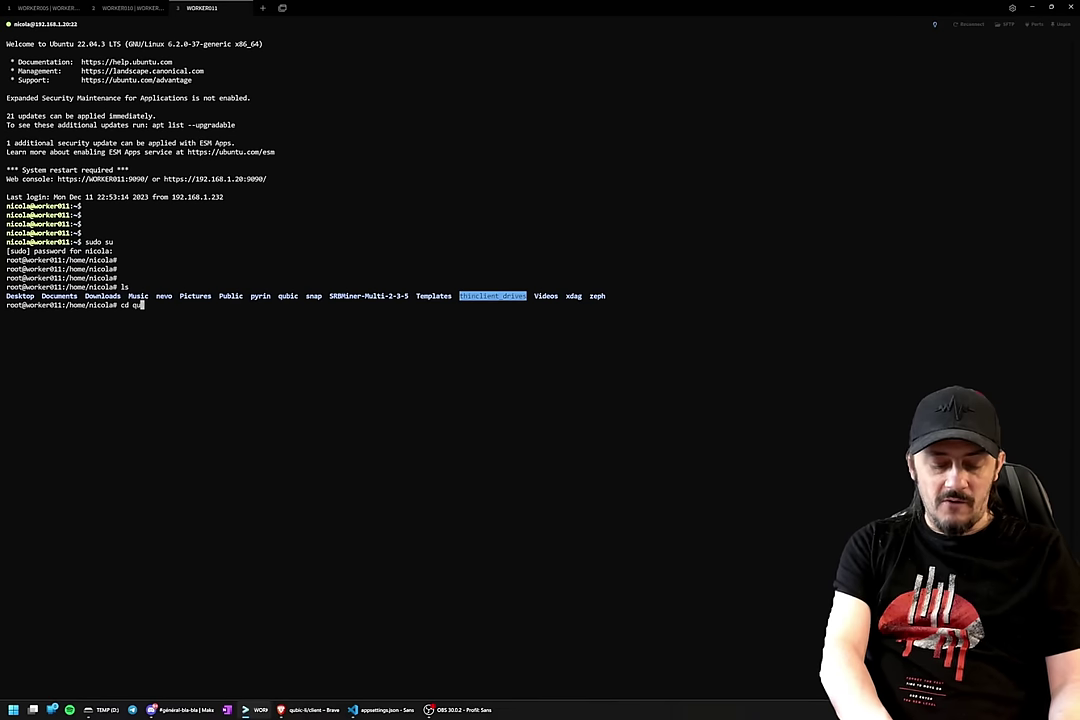
text(cd qubic/)
key(Return)
text(ls)
key(Return)
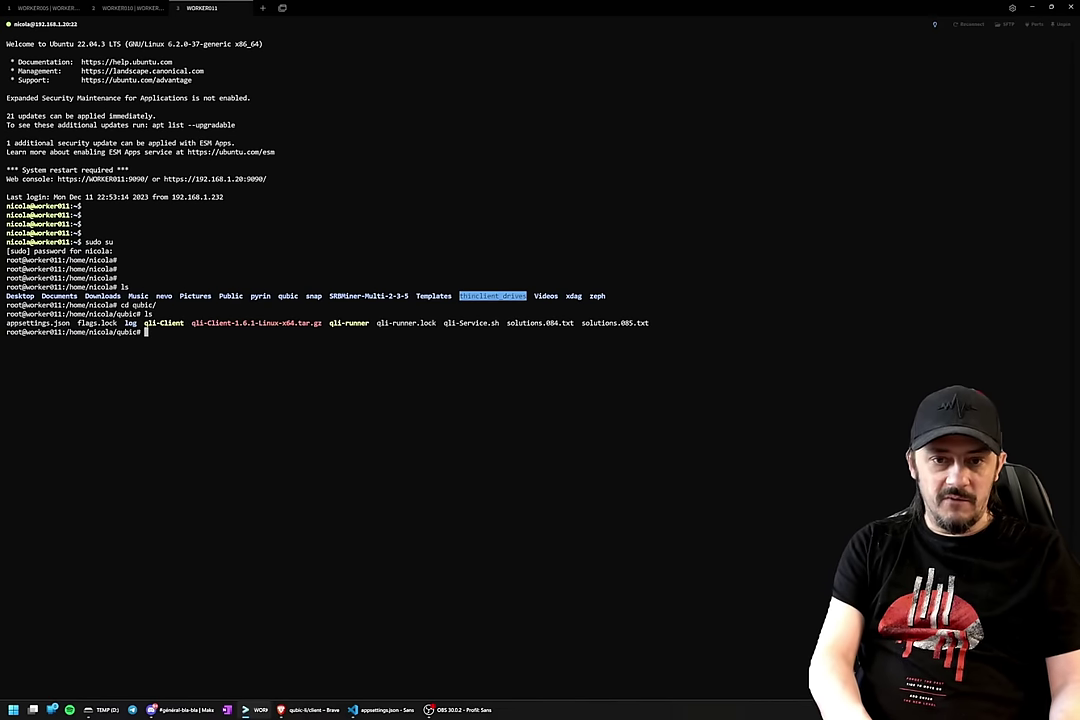
key(Return)
key(Return)
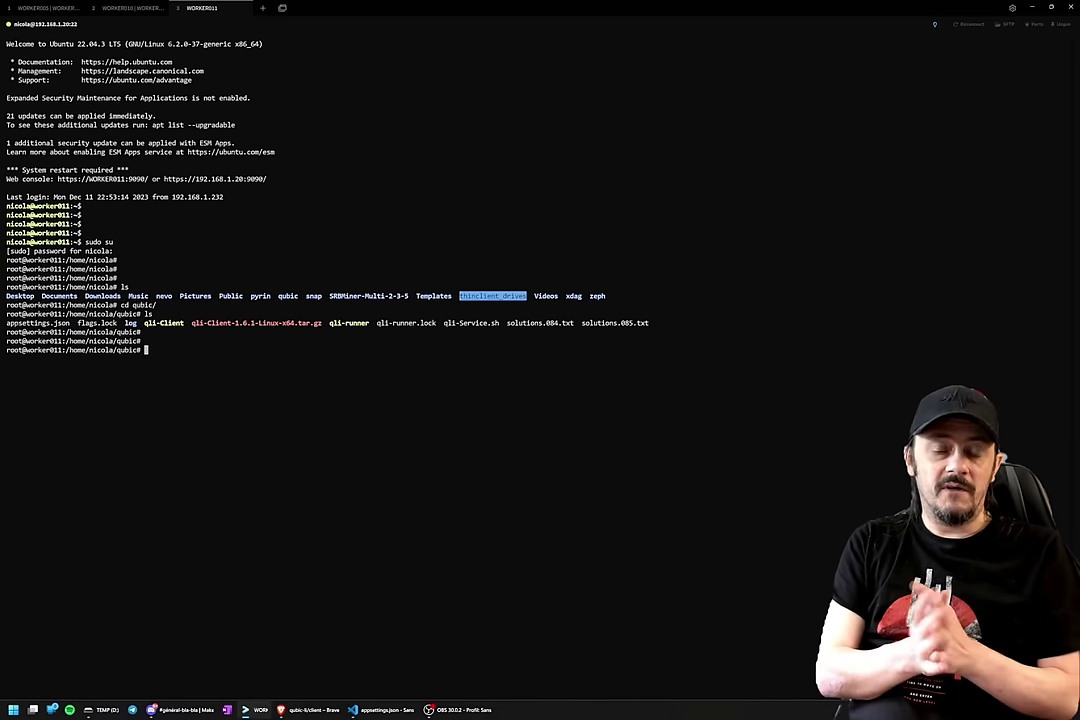
key(Return)
key(Return)
key(Return)
key(Return)
- Return to the home folder, create a directory named qu and change into it
text(c)
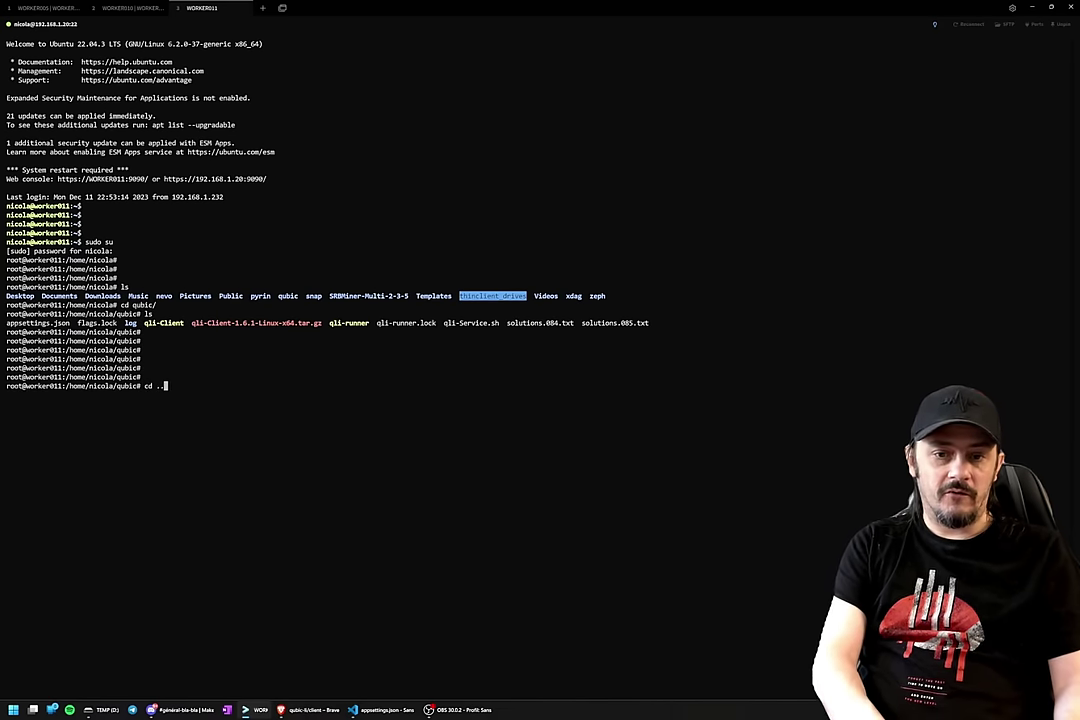
text(d ..)
key(Return)
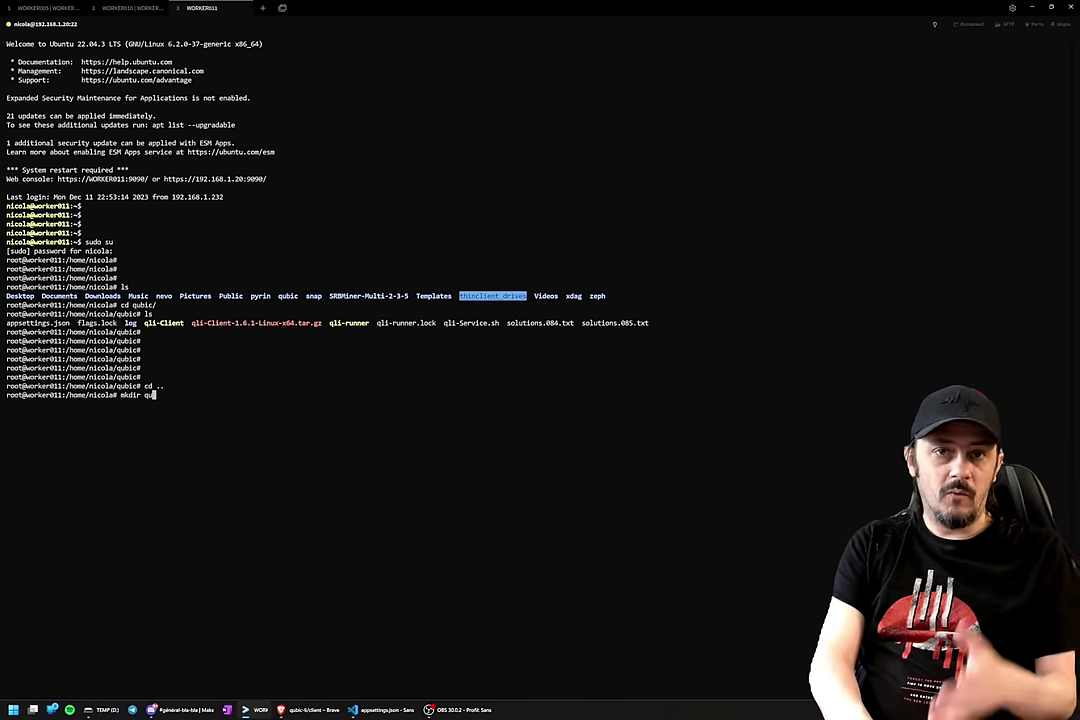
text(mkdir qu)
key(Return)
key(Return)
key(Return)
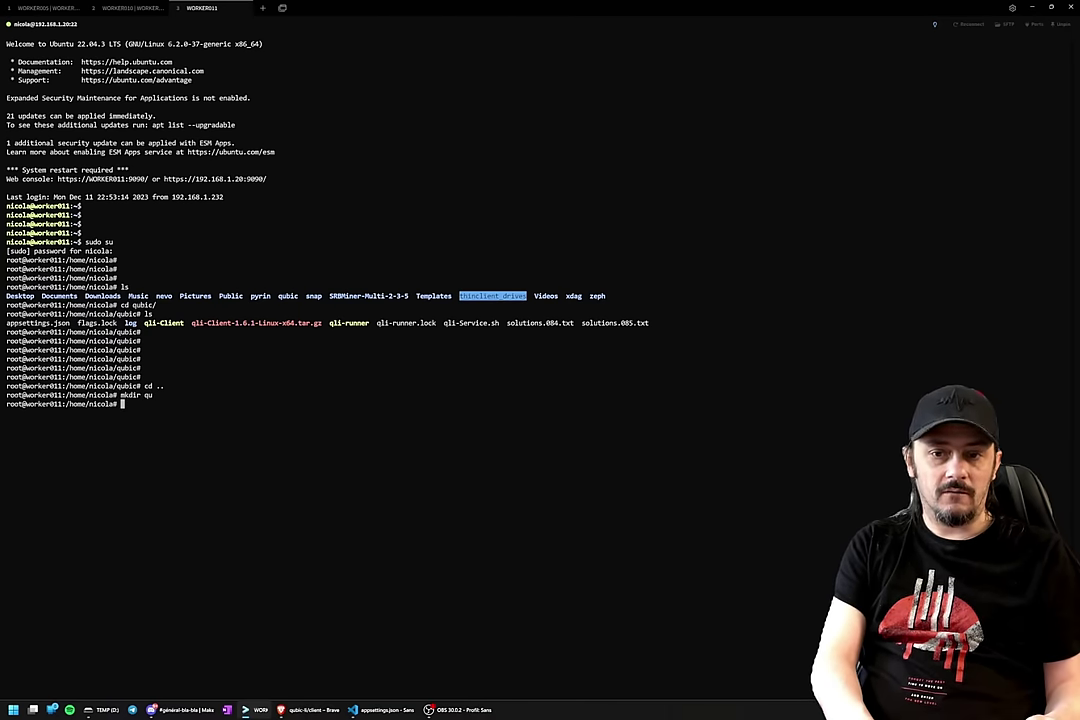
text(cd qu)
key(Return)
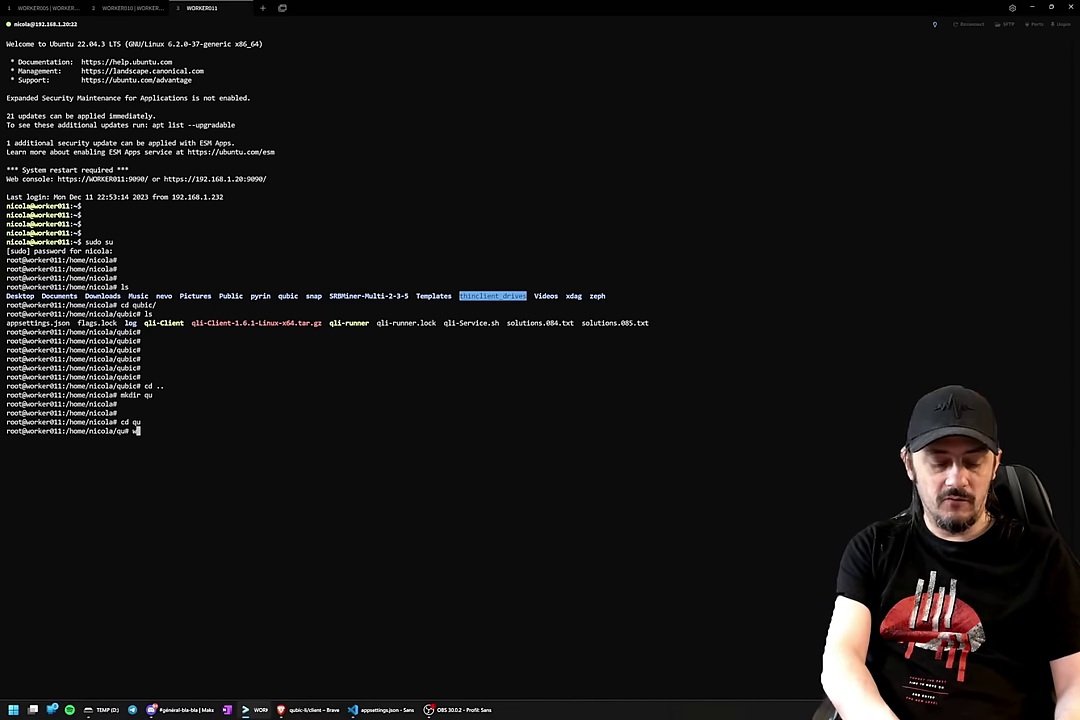
- Copy the 1.7.5 Windows x64 zip link from the qubic-li/client README in the browser and download it into qu with wget
text(wget)
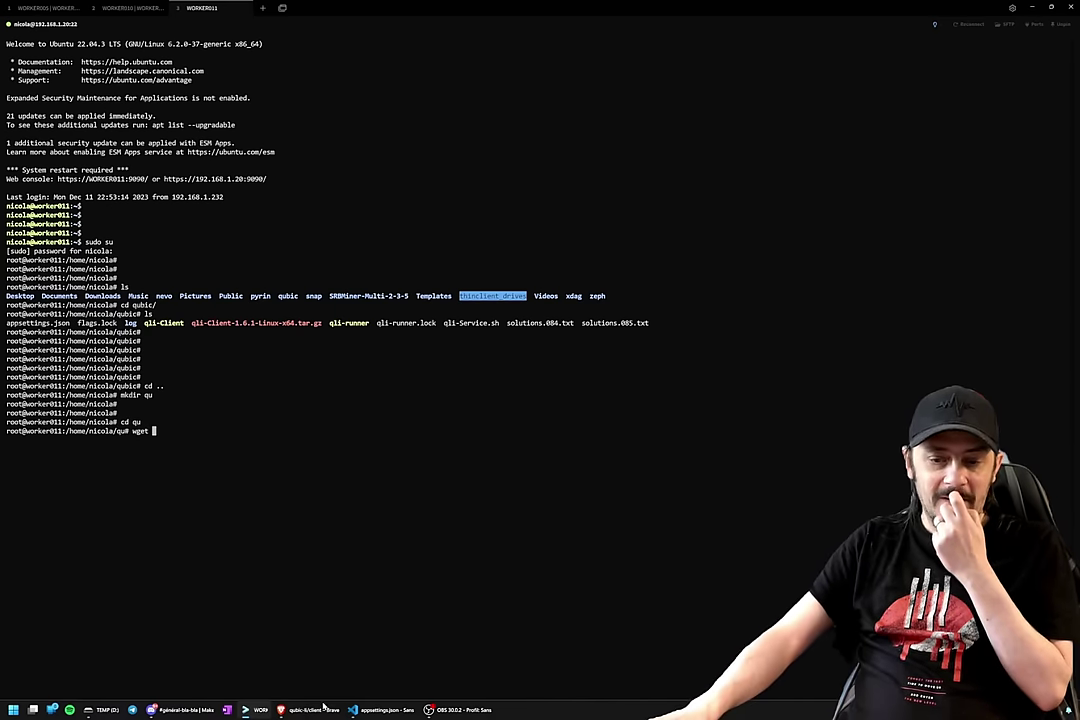
click(313, 711)
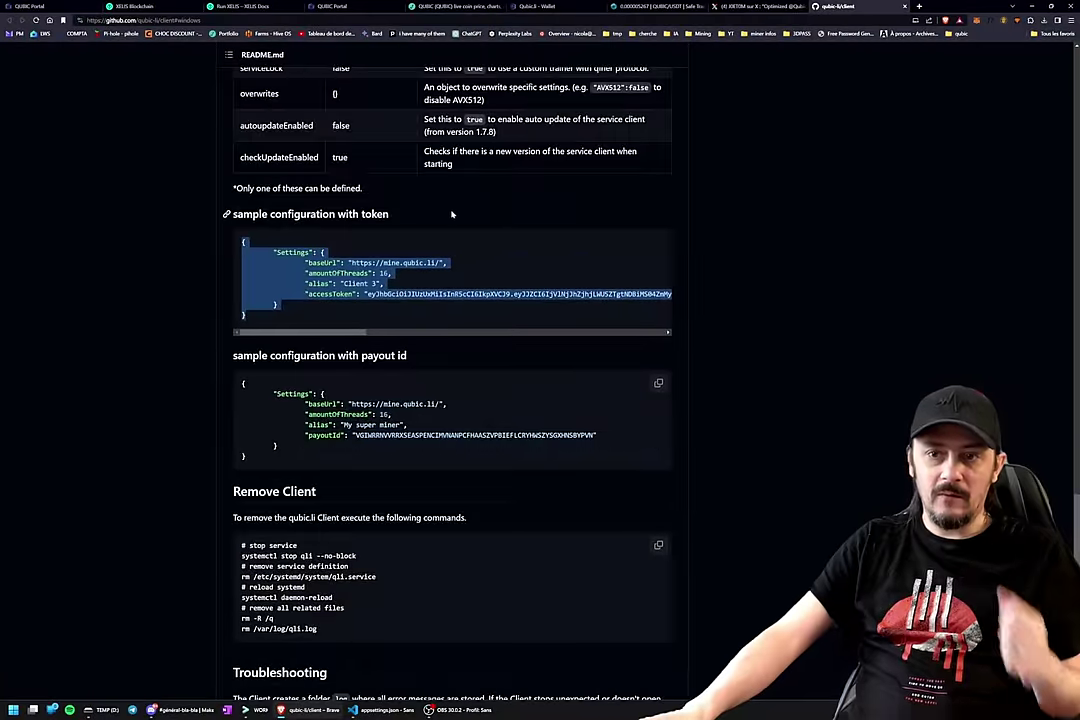
scroll(451, 212, up, 3)
scroll(447, 212, up, 20)
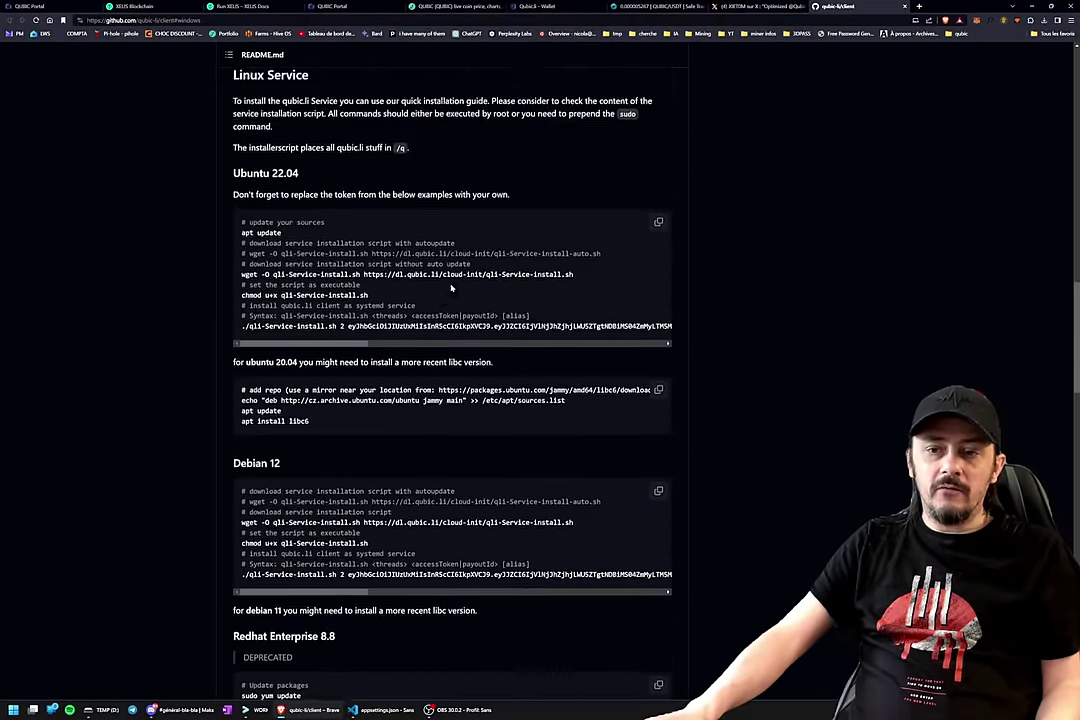
scroll(450, 308, up, 5)
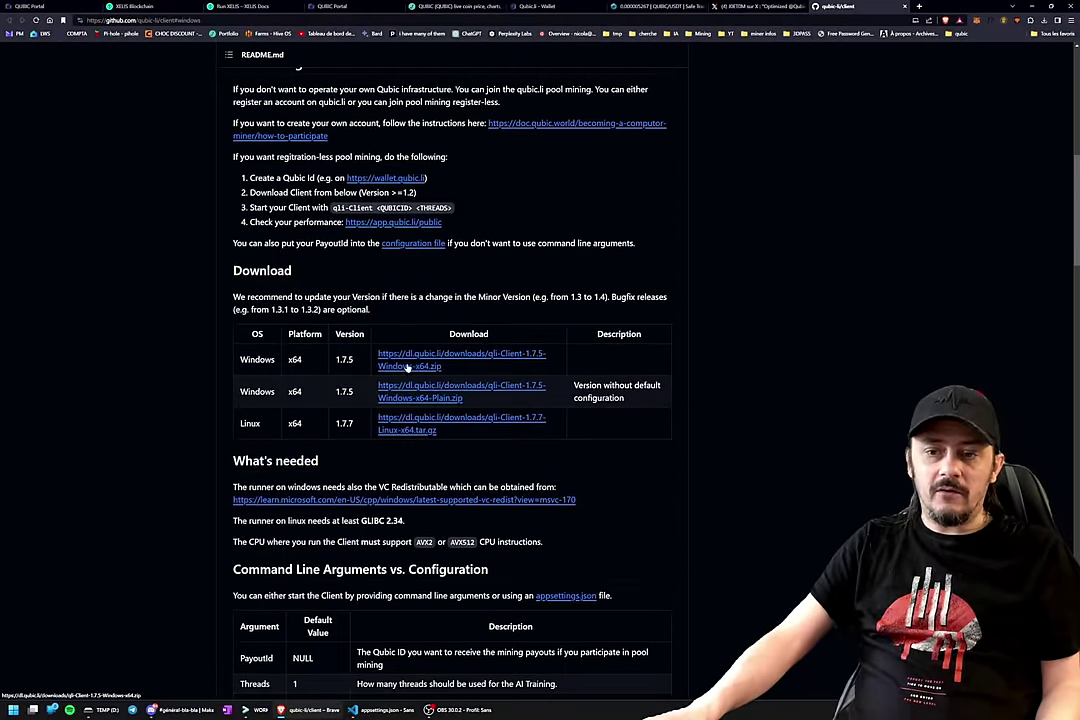
right_click(408, 367)
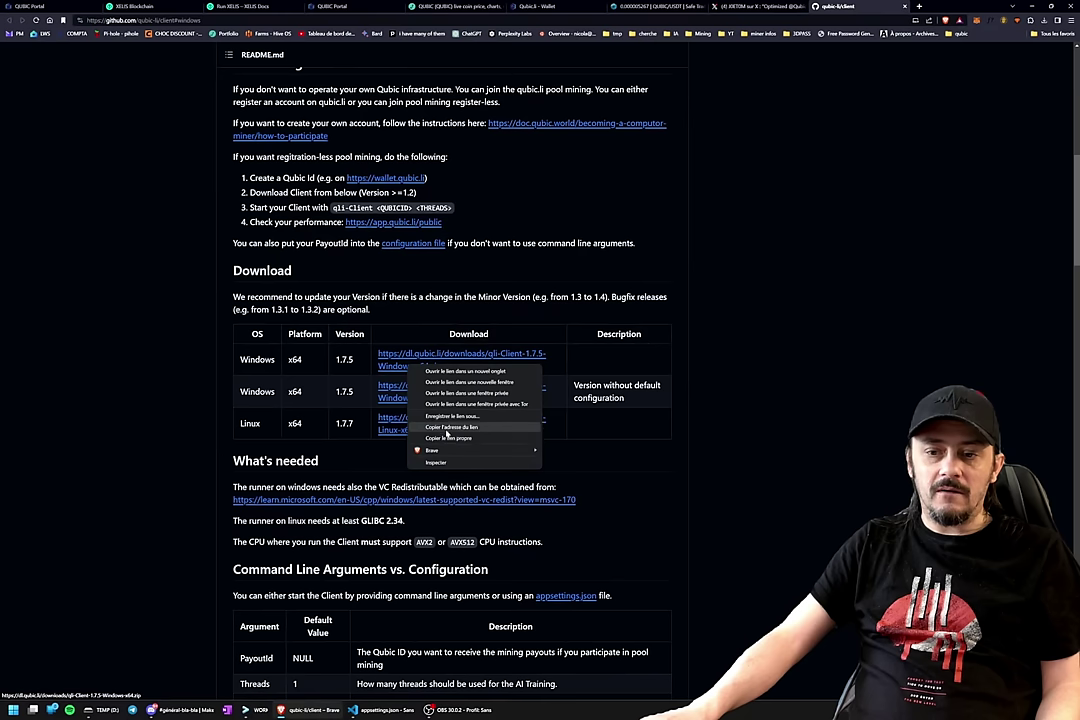
click(449, 428)
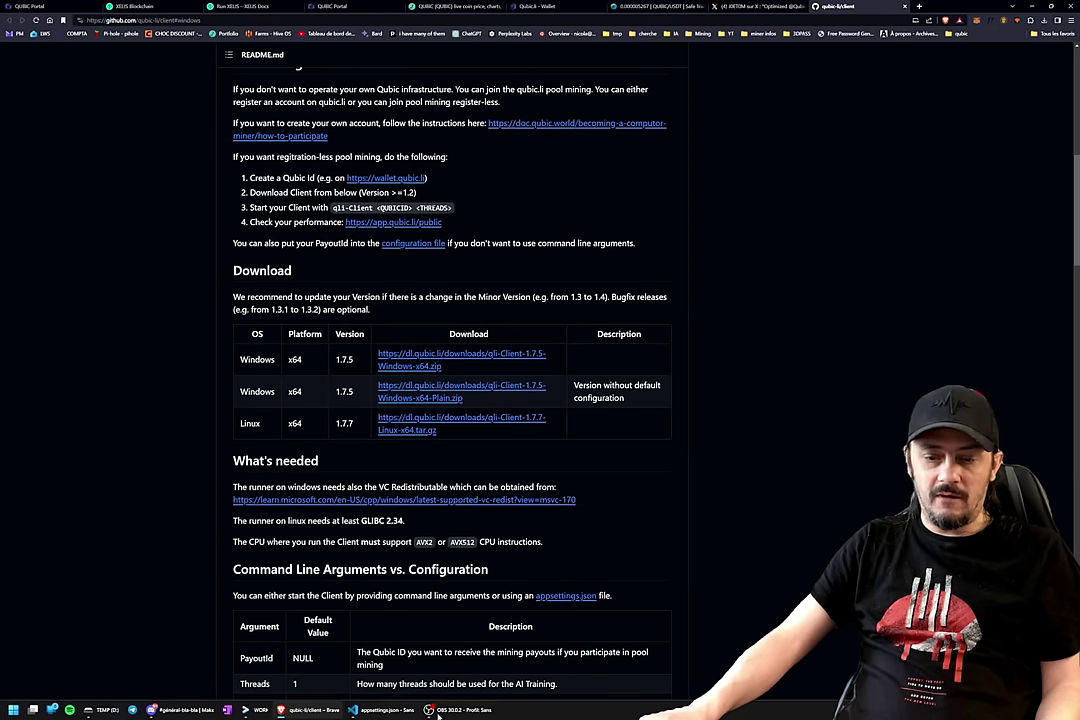
mouse_move(455, 712)
click(259, 693)
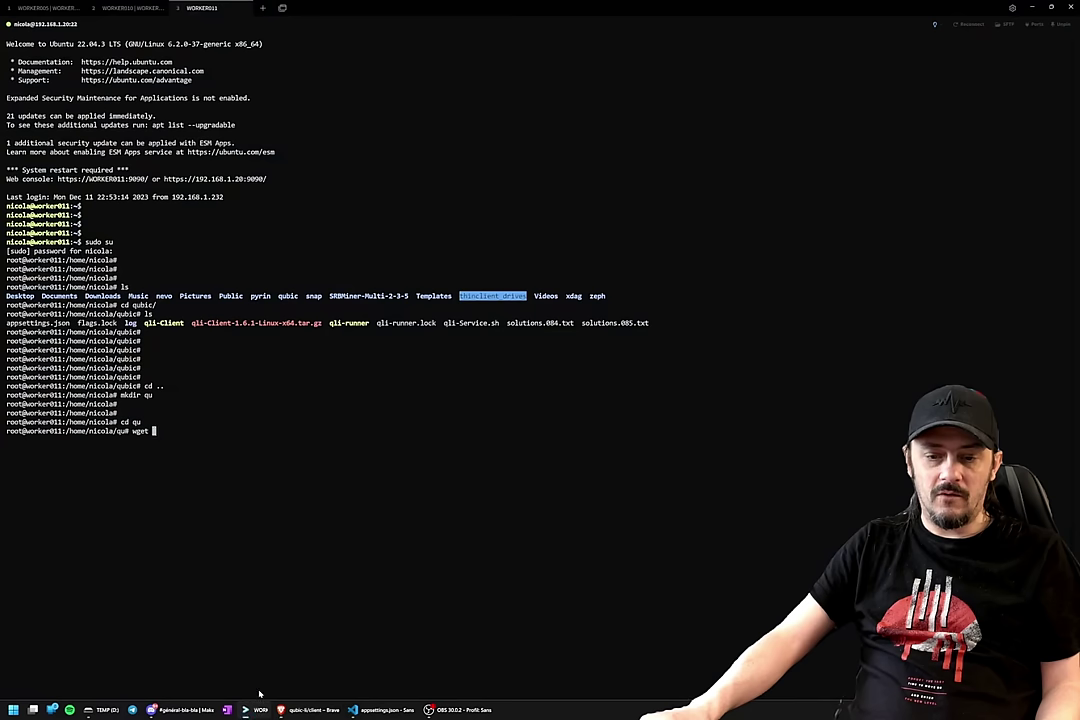
text(https://dl.qubic.li/downloads/qli-Client-1.7.5-Windows-x64.zip)
key(Return)
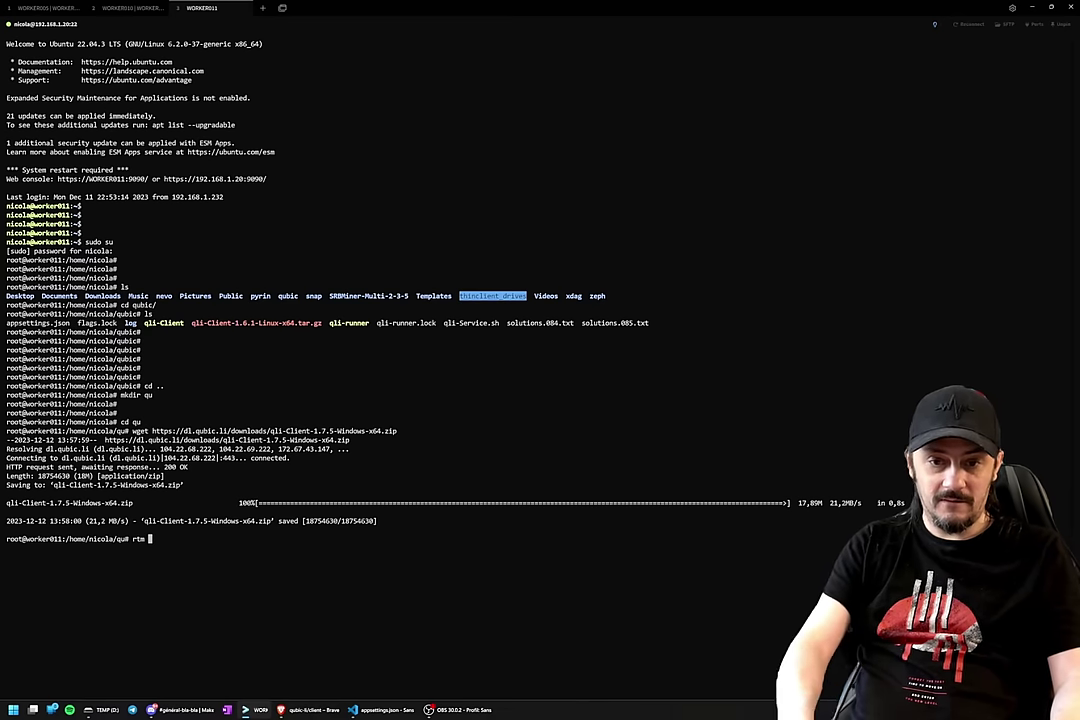
- Delete everything in the qu directory with rm -rf *
text(rm)
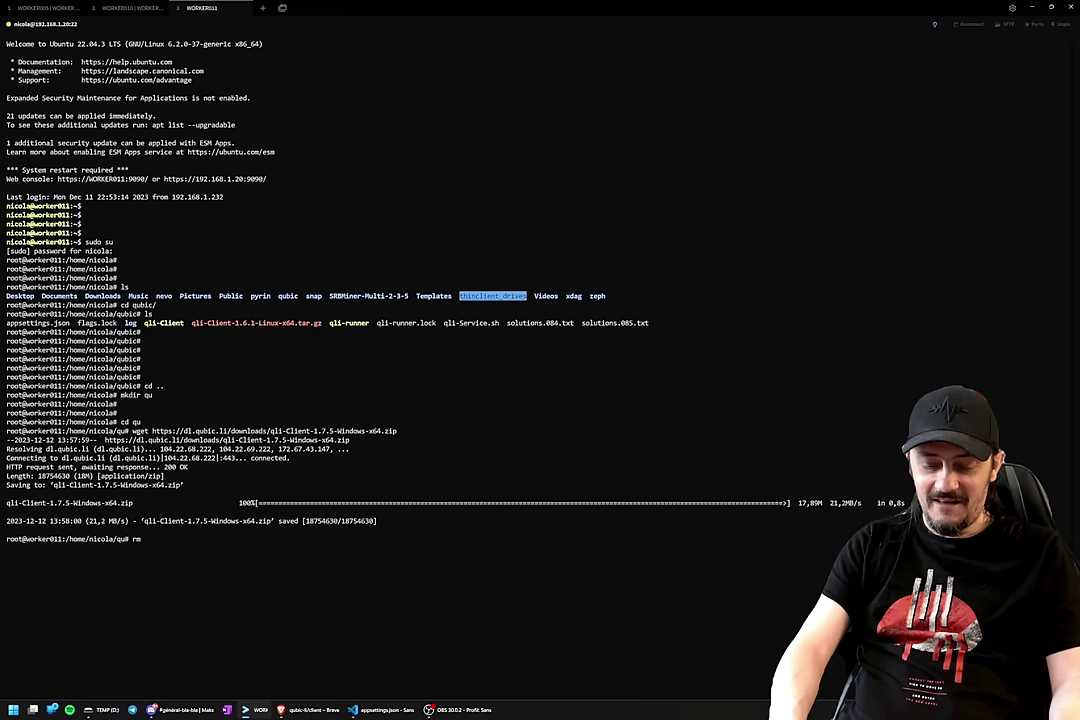
text( -rf *)
key(Return)
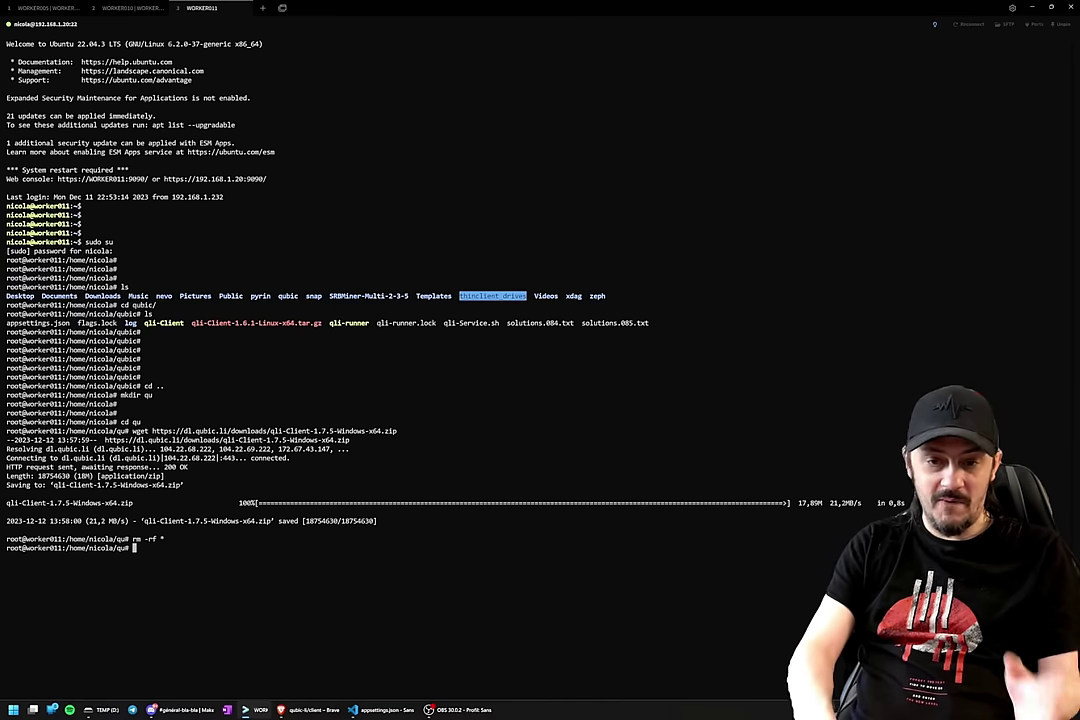
key(Return)
key(Return)
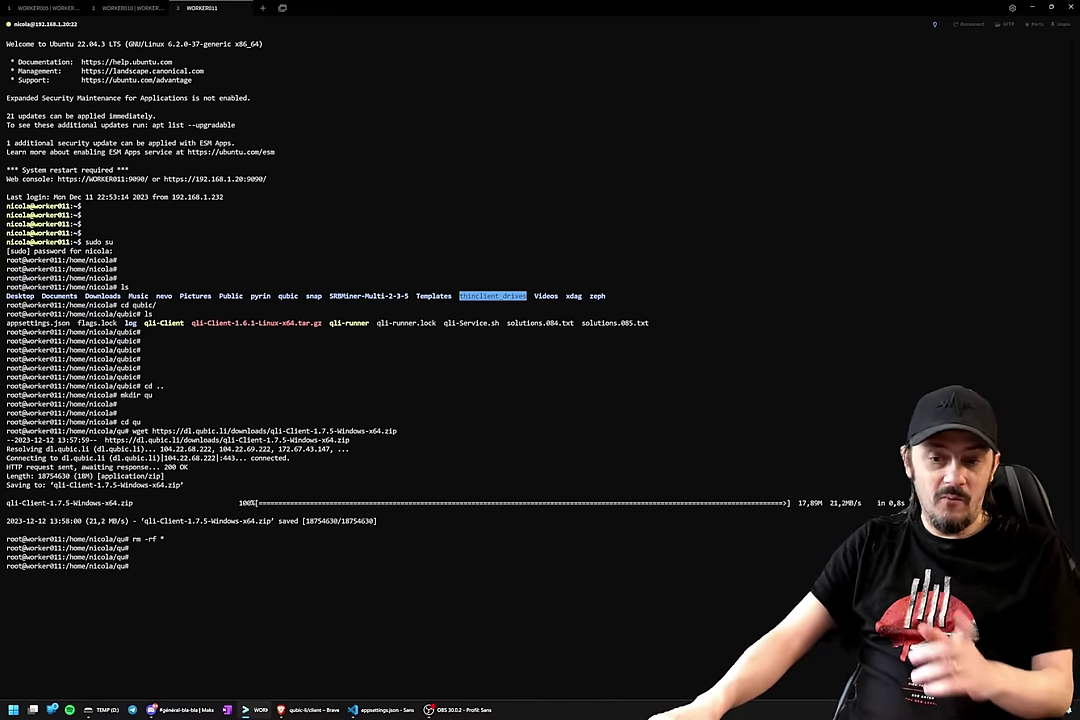
- Copy the 1.7.7 Linux x64 tar.gz download link from the qubic-li/client README in the browser and return to the WORKER011 terminal
click(320, 710)
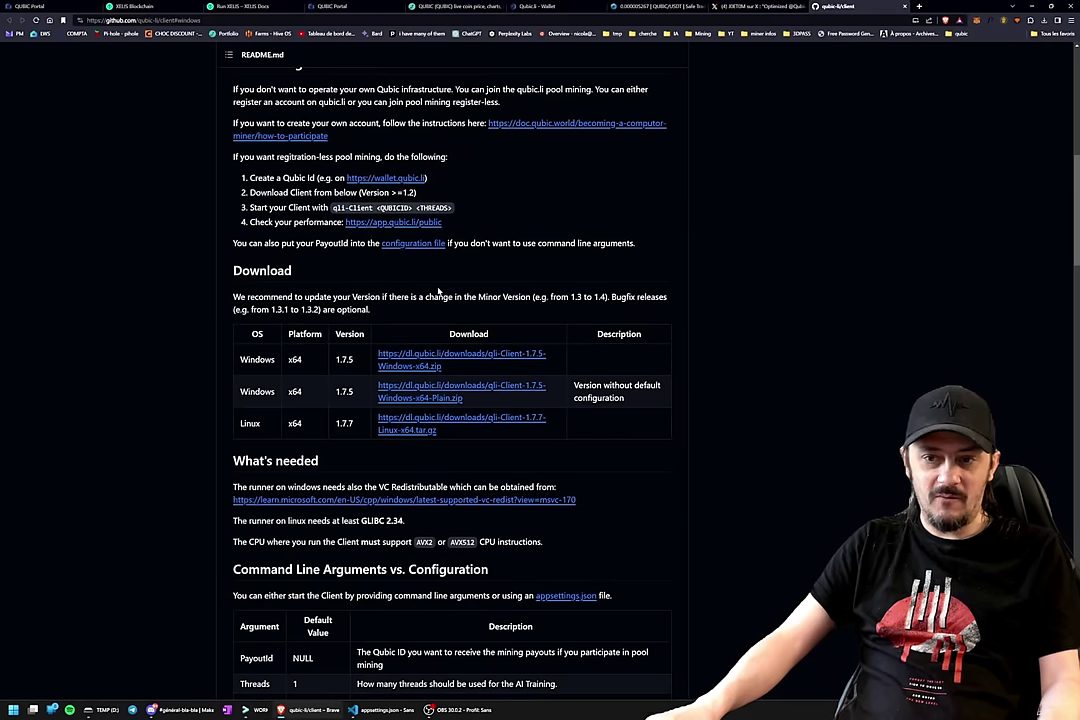
right_click(429, 421)
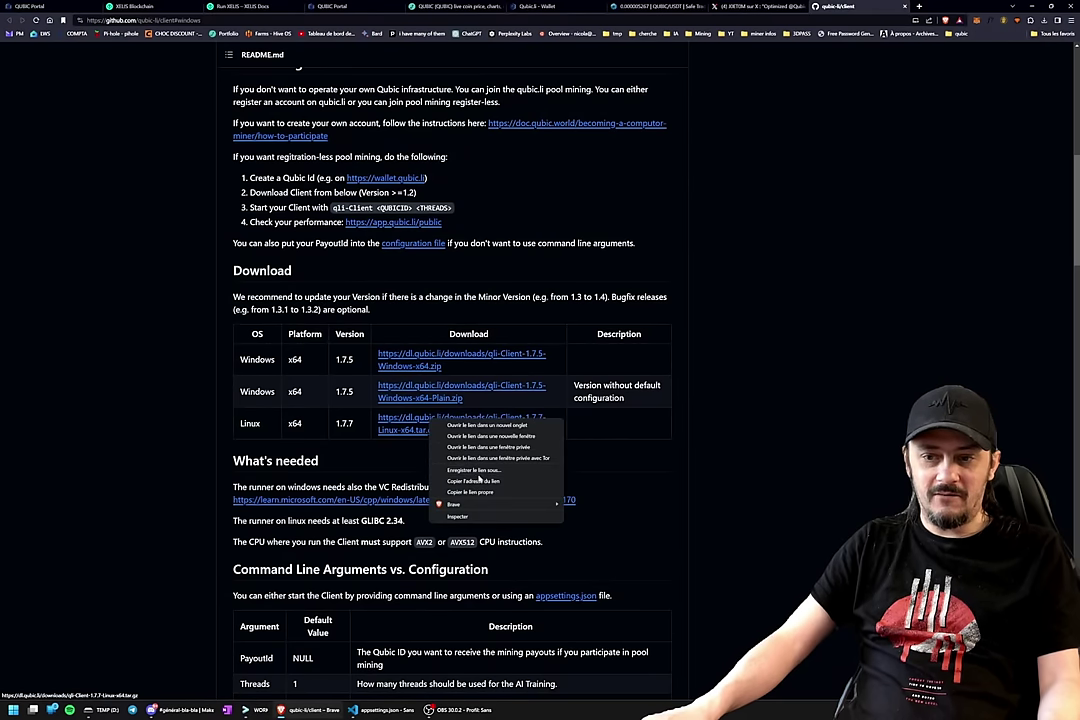
click(479, 482)
click(183, 710)
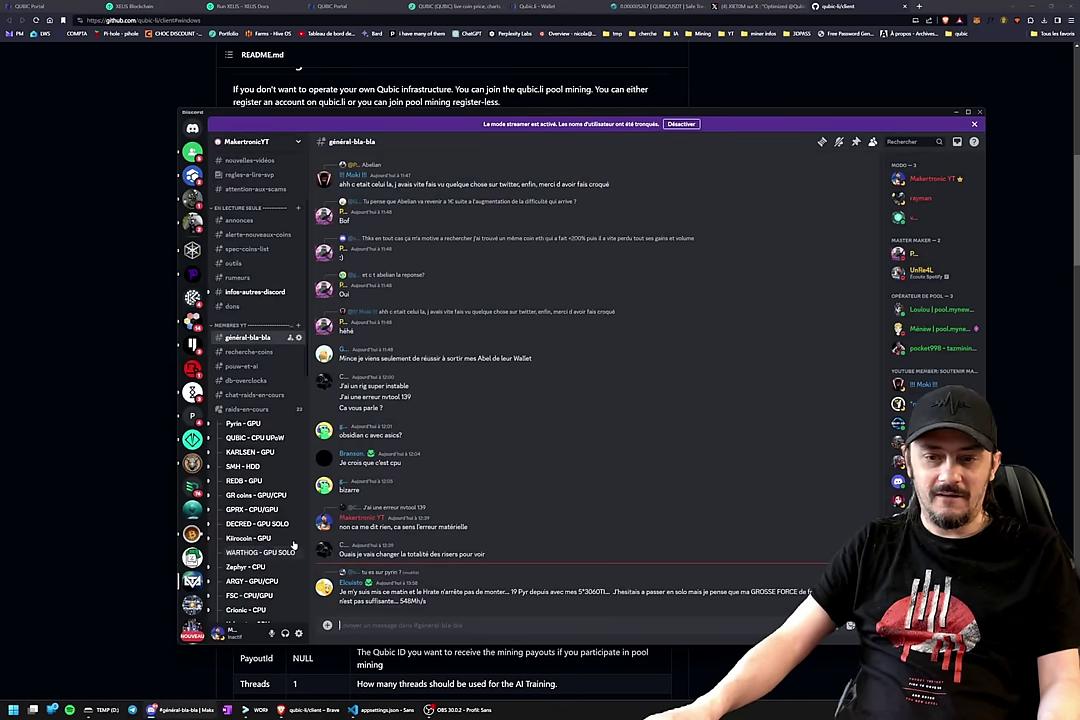
click(260, 710)
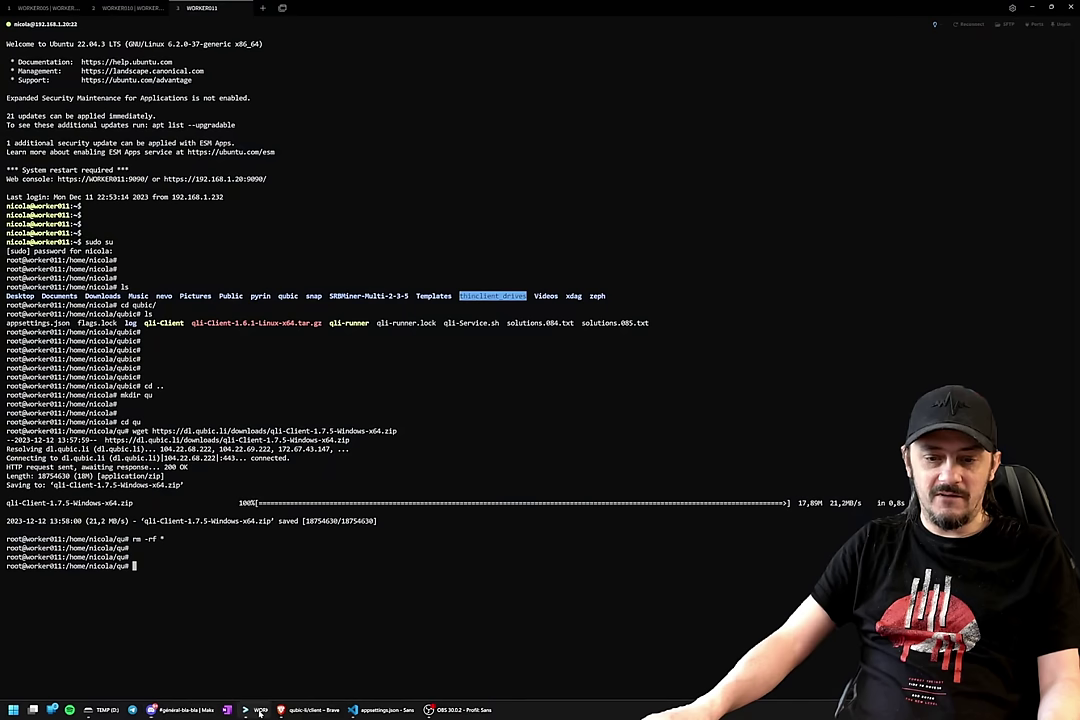
text(https://dl.qubic.li/downloads/qli-Client-1.7.7-Linux-x64.tar.gz)
key(Home)
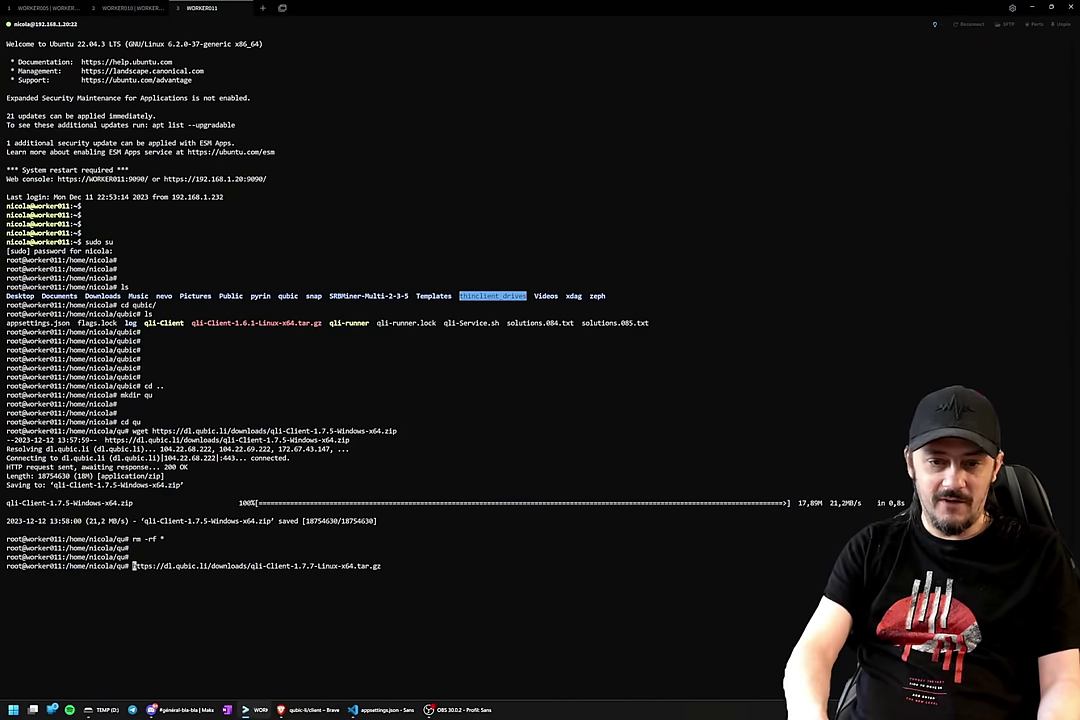
text(wg)
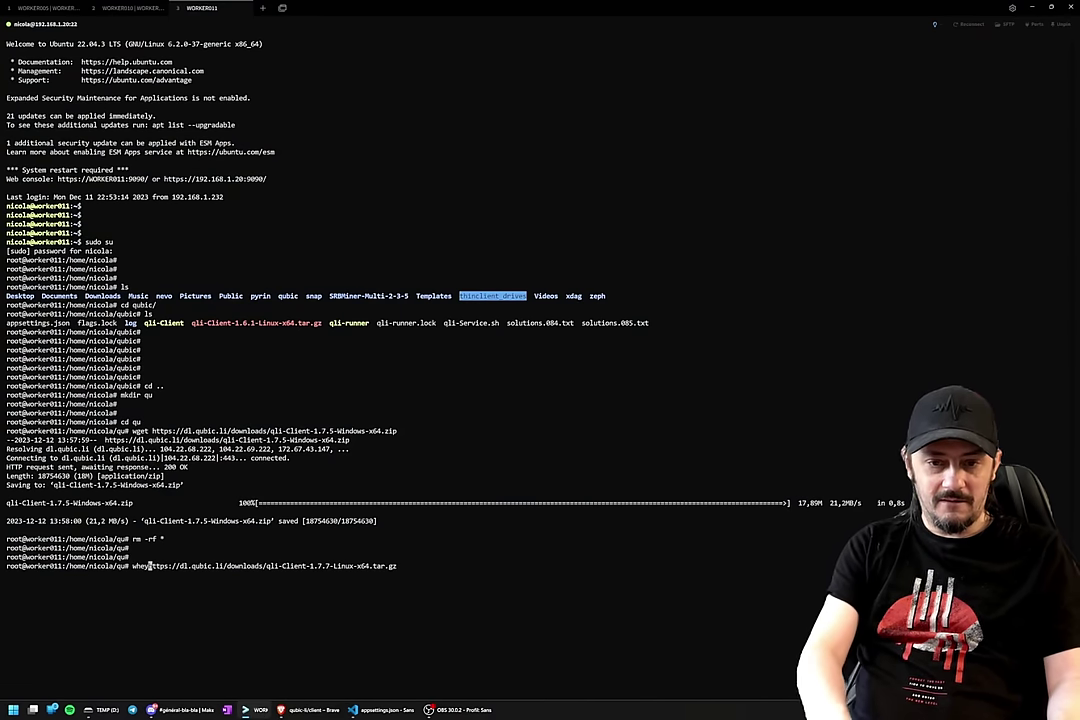
text(et)
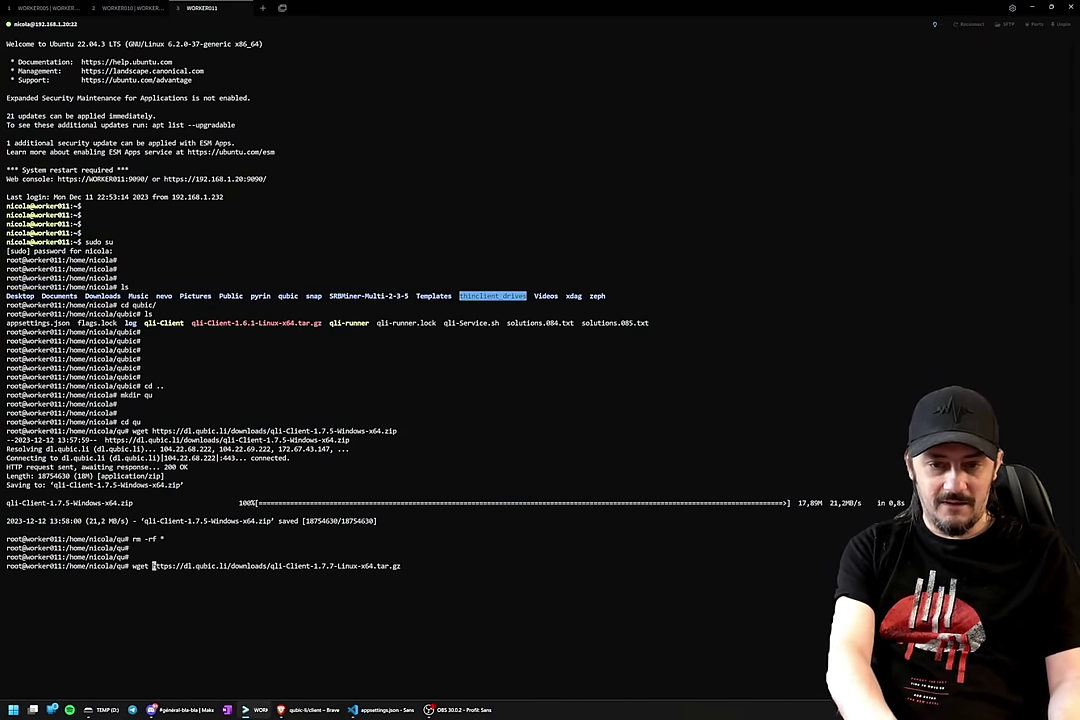
key(Return)
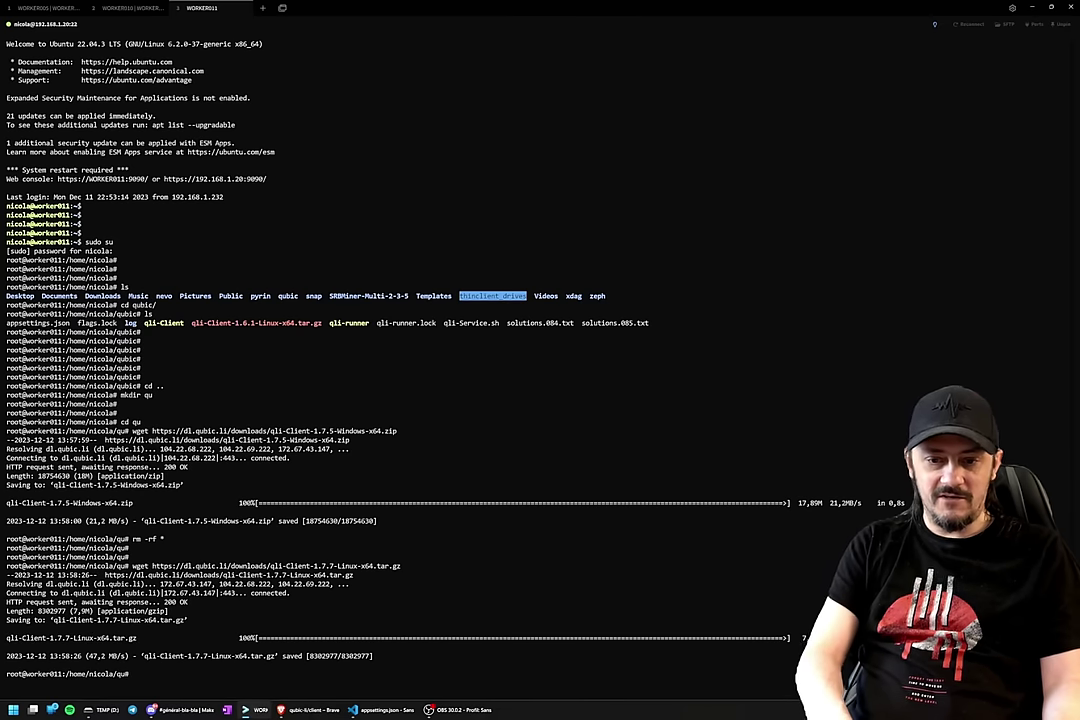
key(Return)
key(Return)
key(Return)
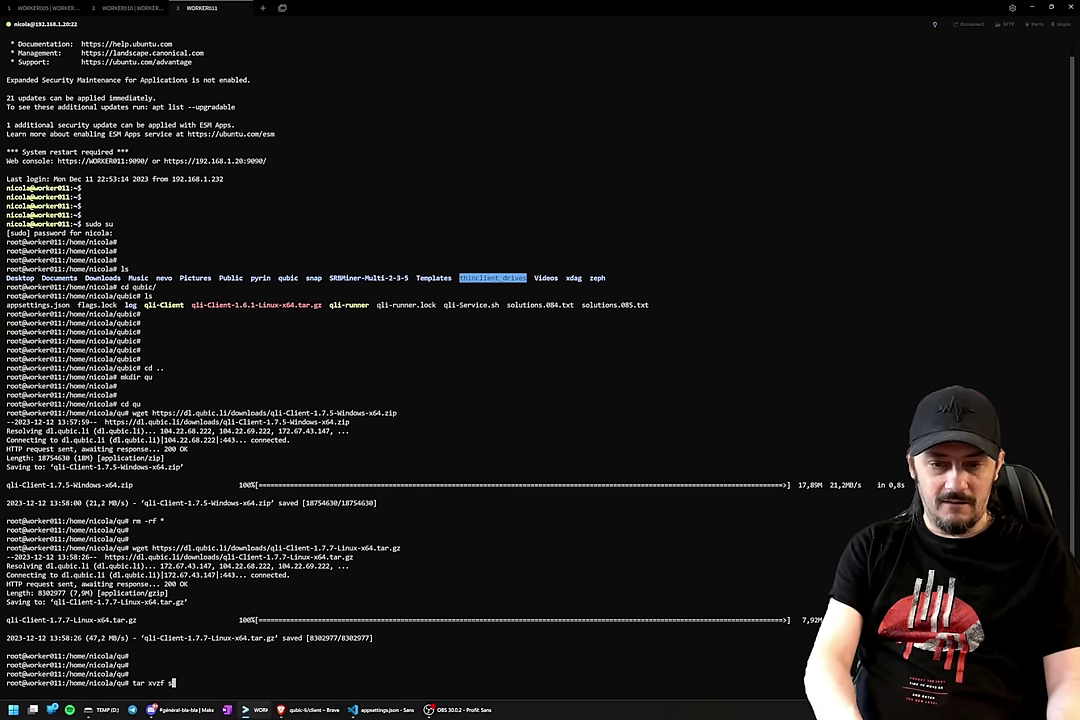
- Extract qli-Client-1.7.7-Linux-x64.tar.gz with tar xvzf and list the contents of the qu directory
text(q)
key(Tab)
key(Return)
key(Return)
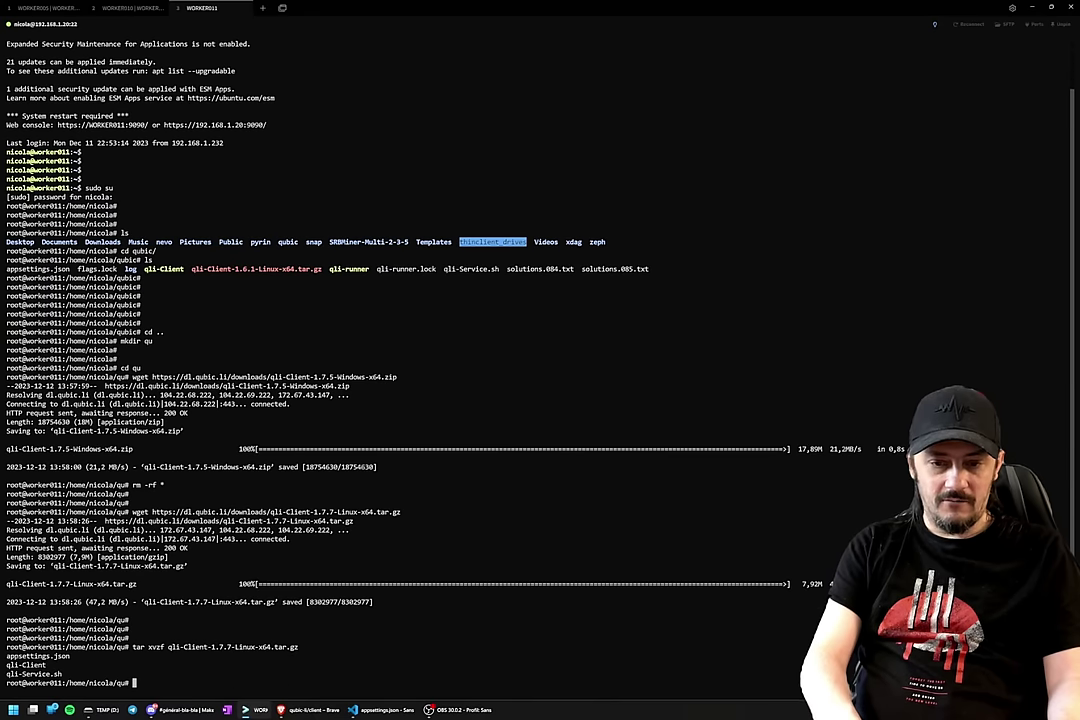
key(Return)
key(Return)
text(ls)
key(Return)
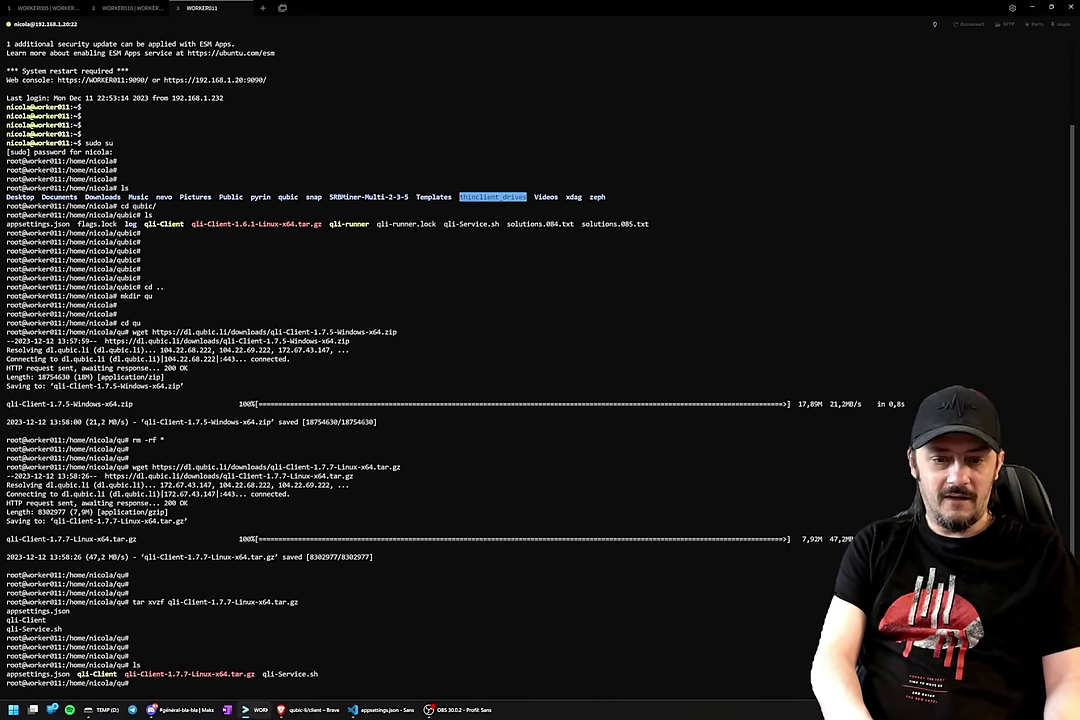
- Open the extracted appsettings.json for editing in nano
key(Return)
key(Return)
key(Return)
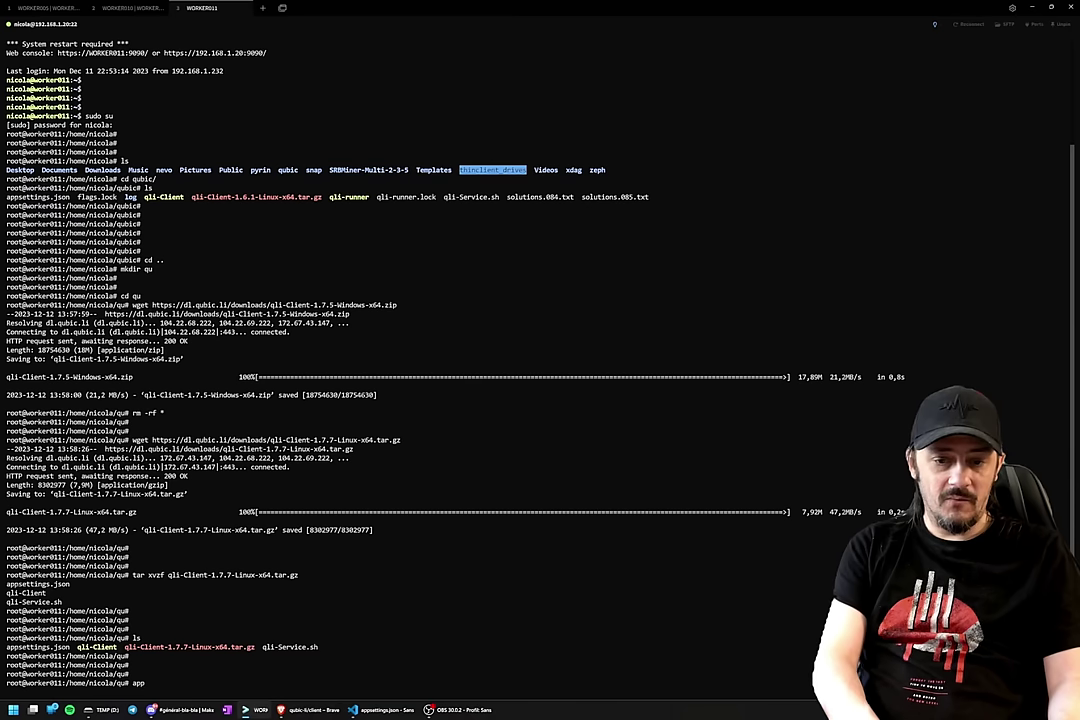
text(nano)
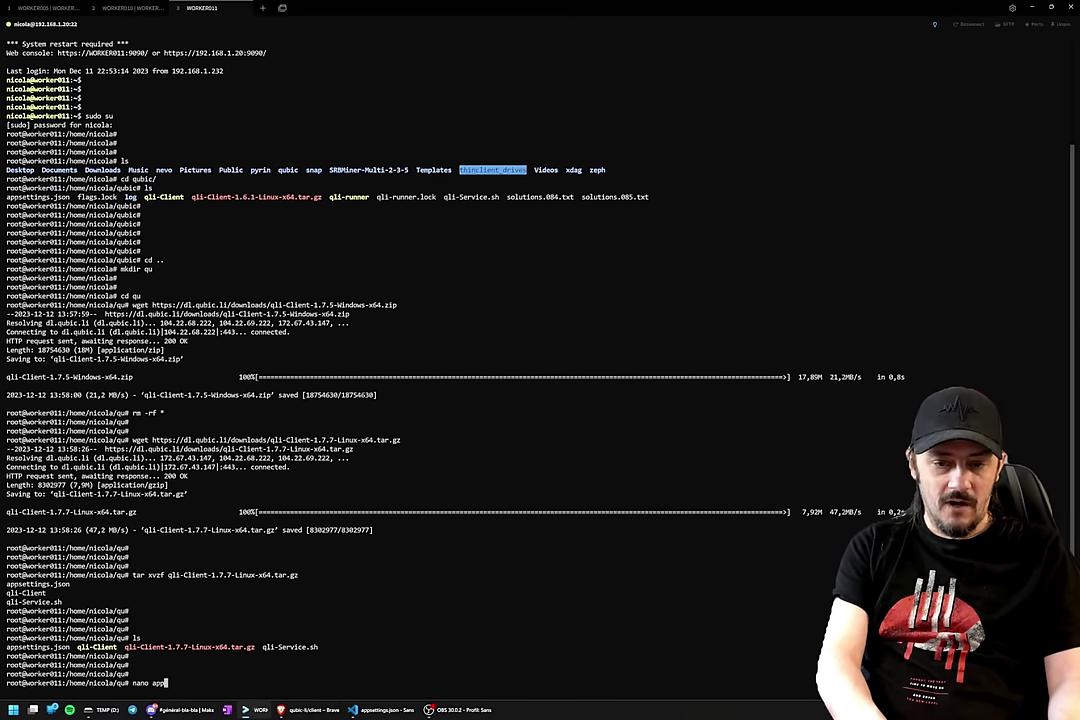
text( app)
key(Tab)
key(Return)
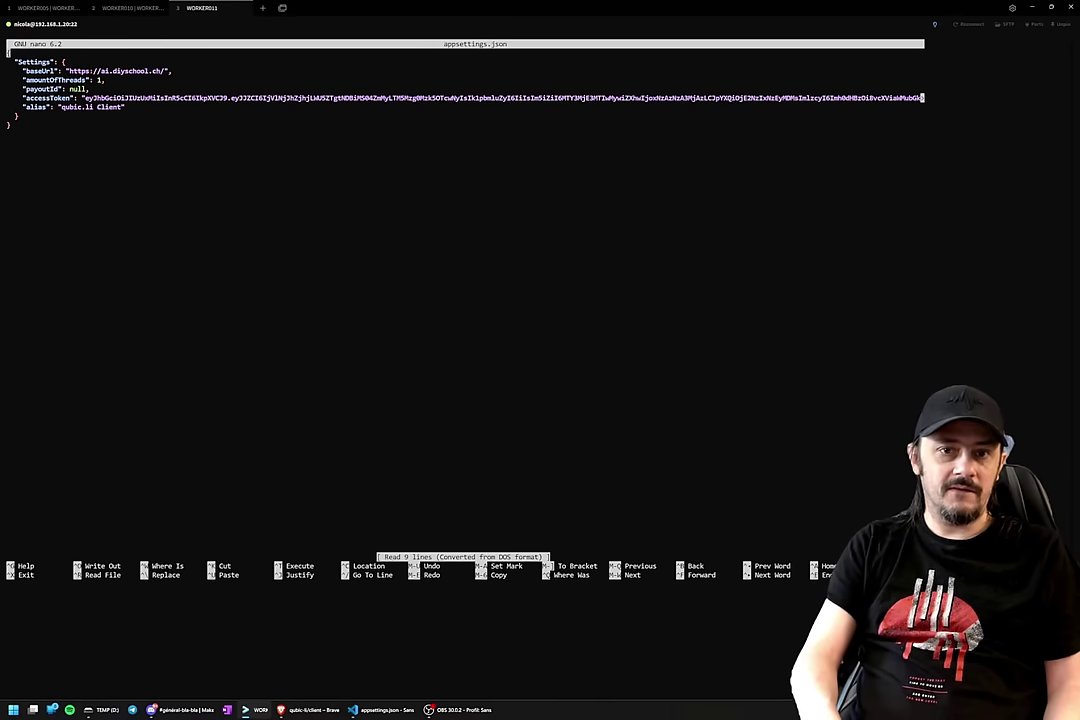
- Delete the default settings text from the beginning of appsettings.json, including the baseUrl, amountOfThreads, payoutId and accessToken entries
key(Delete)
key(Delete)
key(Delete)
key(Delete)
key(Delete)
key(Delete)
key(Delete)
key(Delete)
key(Delete)
key(Delete)
key(Delete)
key(Delete)
key(Delete)
key(Delete)
key(Delete)
key(Delete)
key(Delete)
key(Delete)
key(Delete)
key(Delete)
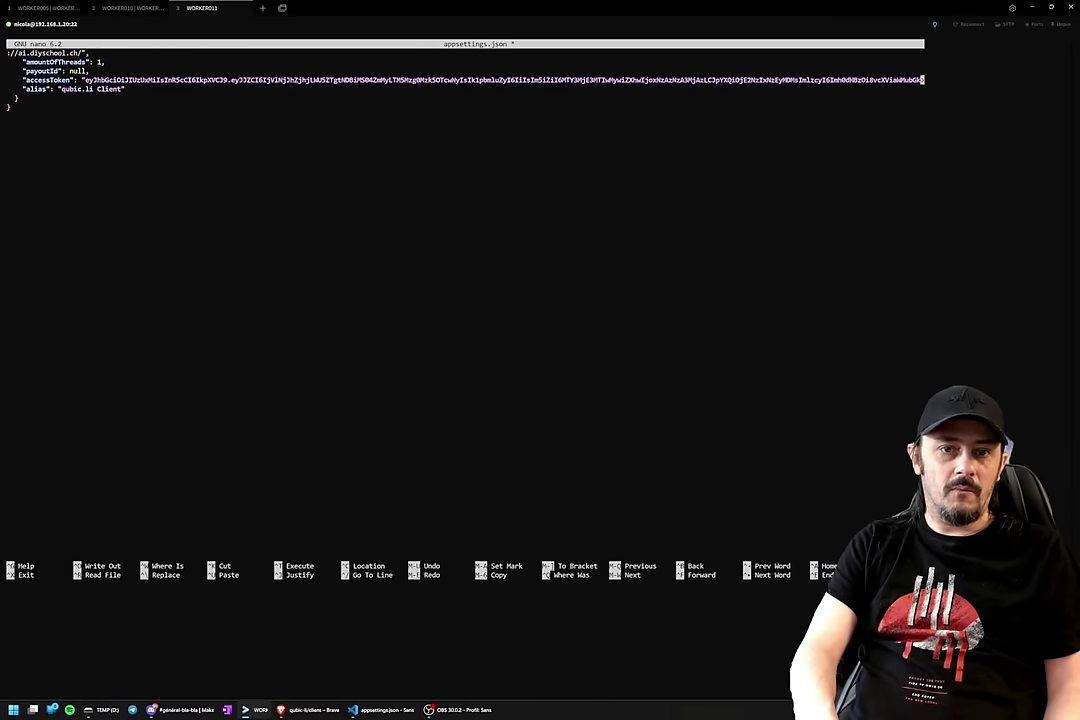
key(Delete)
key(Delete)
key(Delete)
key(Delete)
key(Delete)
key(Delete)
key(Delete)
key(Delete)
key(Delete)
key(Delete)
key(Delete)
key(Delete)
key(Delete)
key(Delete)
key(Delete)
key(Delete)
key(Delete)
key(Delete)
key(Delete)
key(Delete)
key(Delete)
key(Delete)
key(Delete)
key(Delete)
key(Delete)
key(Delete)
key(Delete)
key(Delete)
key(Delete)
key(Delete)
key(Delete)
key(Delete)
key(Delete)
key(Delete)
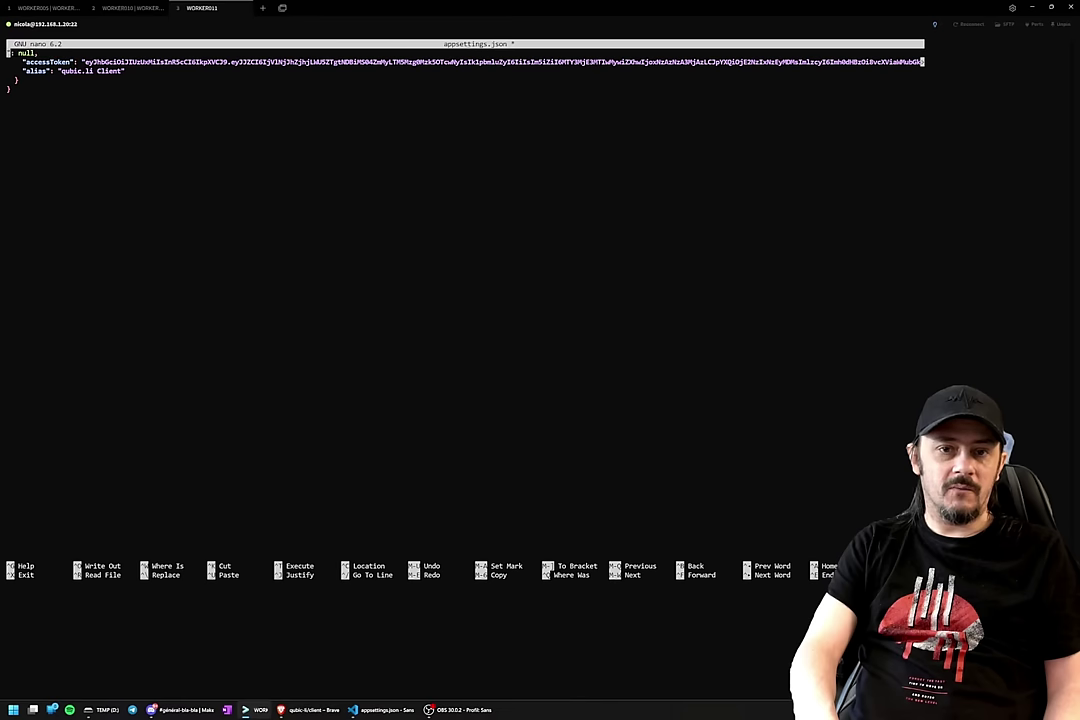
key(Delete)
key(Delete)
key(Delete)
key(Delete)
key(Delete)
key(Delete)
key(Delete)
key(Delete)
key(Delete)
key(Delete)
key(Delete)
key(Delete)
key(Delete)
key(Delete)
key(Delete)
key(Delete)
key(Delete)
key(Delete)
key(Delete)
key(Delete)
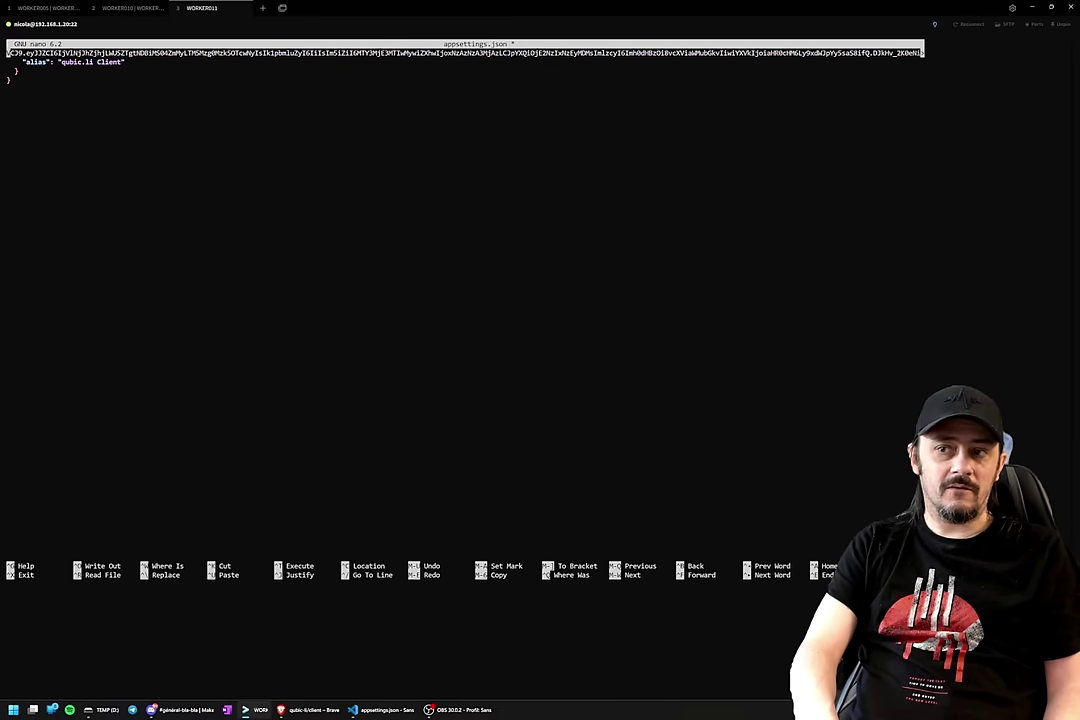
key(Delete)
key(Delete)
key(Delete)
key(Delete)
key(Delete)
key(Delete)
key(Delete)
key(Delete)
key(Delete)
key(Delete)
key(Delete)
key(Delete)
key(Delete)
key(Delete)
key(Delete)
key(Delete)
key(Delete)
key(Delete)
key(Delete)
key(Delete)
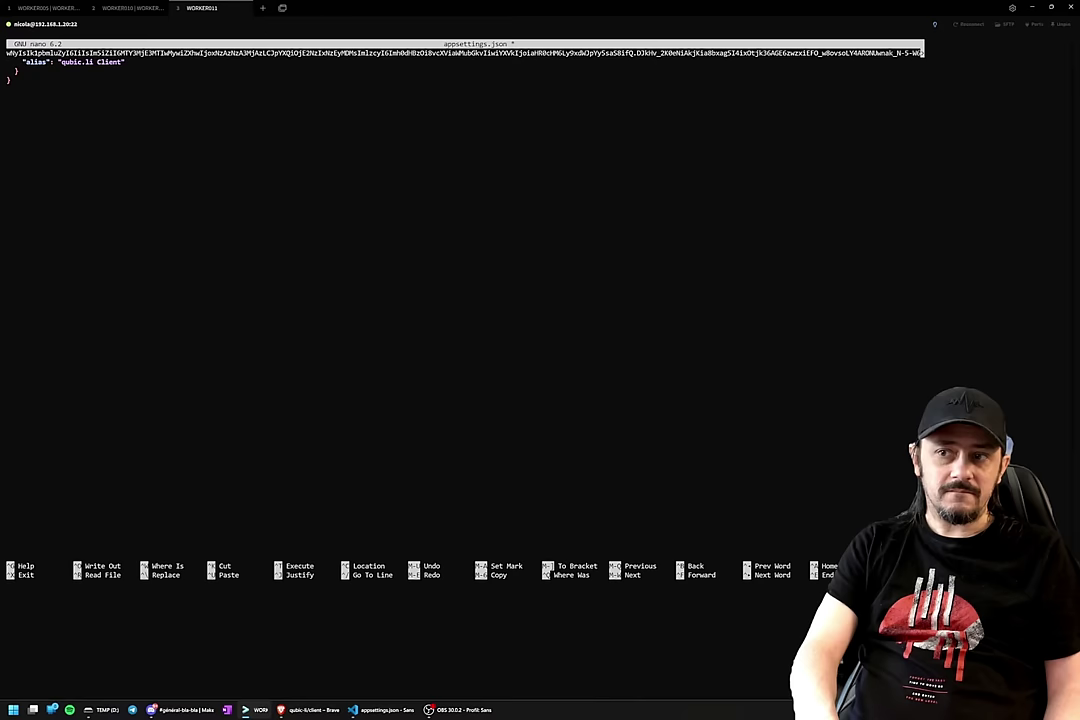
key(Delete)
key(Delete)
key(Delete)
key(Delete)
key(Delete)
key(Delete)
key(Delete)
key(Delete)
key(Delete)
key(Delete)
key(Delete)
key(Delete)
key(Delete)
key(Delete)
key(Delete)
key(Delete)
key(Delete)
key(Delete)
key(Delete)
key(Delete)
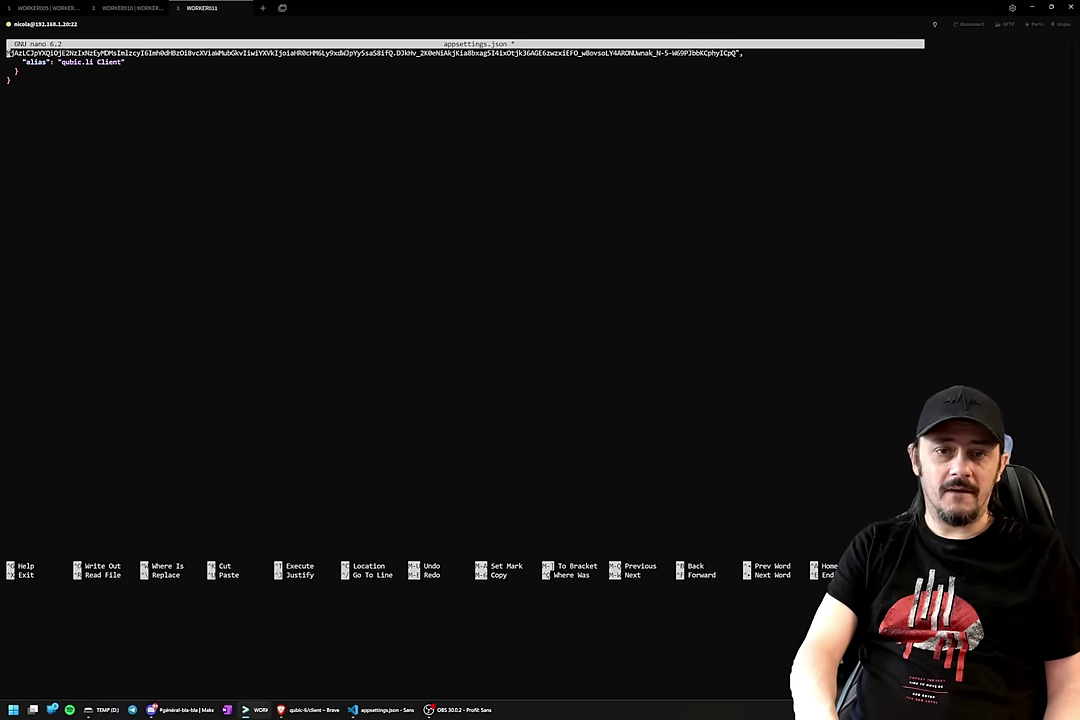
key(Delete)
key(Delete)
key(Delete)
key(Delete)
key(Delete)
key(Delete)
key(Delete)
key(Delete)
key(Delete)
key(Delete)
key(Delete)
key(Delete)
key(Delete)
key(Delete)
key(Delete)
key(Delete)
key(Delete)
key(Delete)
key(Delete)
key(Delete)
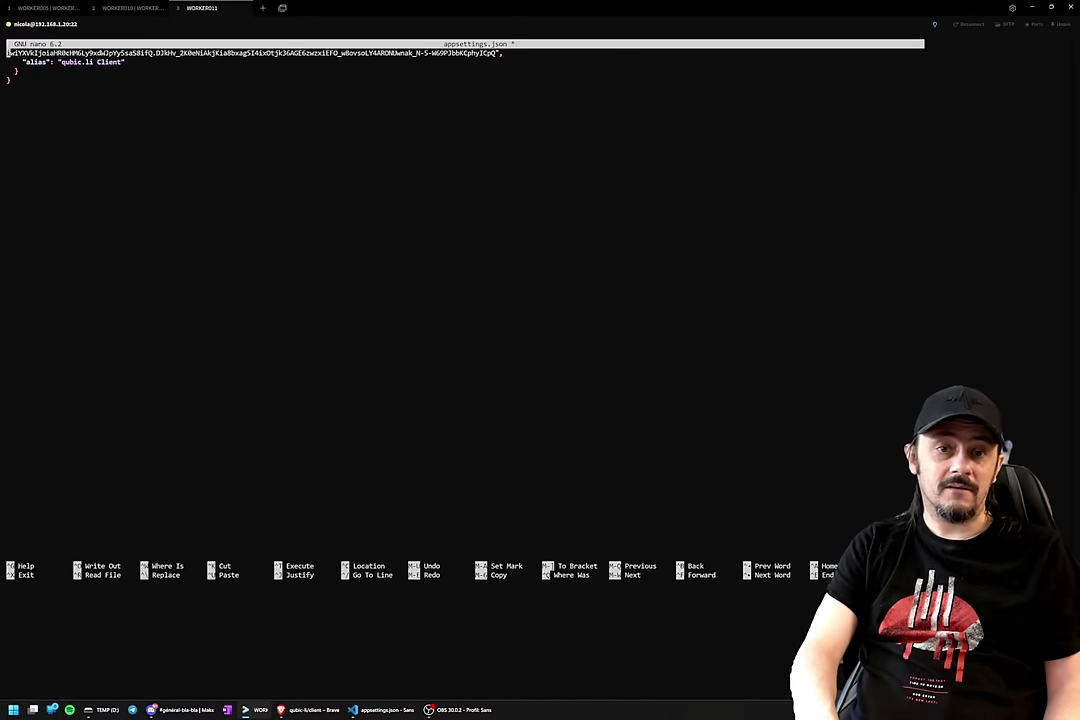
key(Delete)
key(Delete)
key(Delete)
key(Delete)
key(Delete)
key(Delete)
key(Delete)
key(Delete)
key(Delete)
key(Delete)
key(Delete)
key(Delete)
key(Delete)
key(Delete)
key(Delete)
key(Delete)
key(Delete)
key(Delete)
key(Delete)
key(Delete)
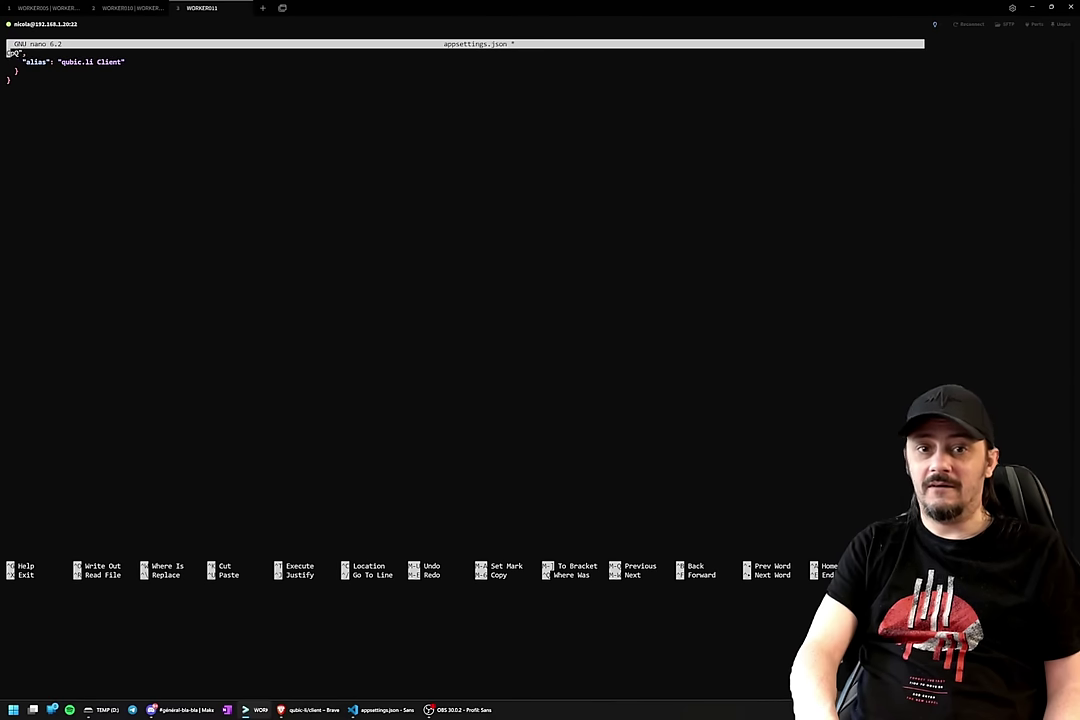
- Delete the remaining default text from appsettings.json, including the alias entry and closing braces, leaving the file empty
key(Delete)
key(Delete)
key(Delete)
key(Delete)
key(Delete)
key(Delete)
key(Delete)
key(Delete)
key(Delete)
key(Delete)
key(Delete)
key(Delete)
key(Delete)
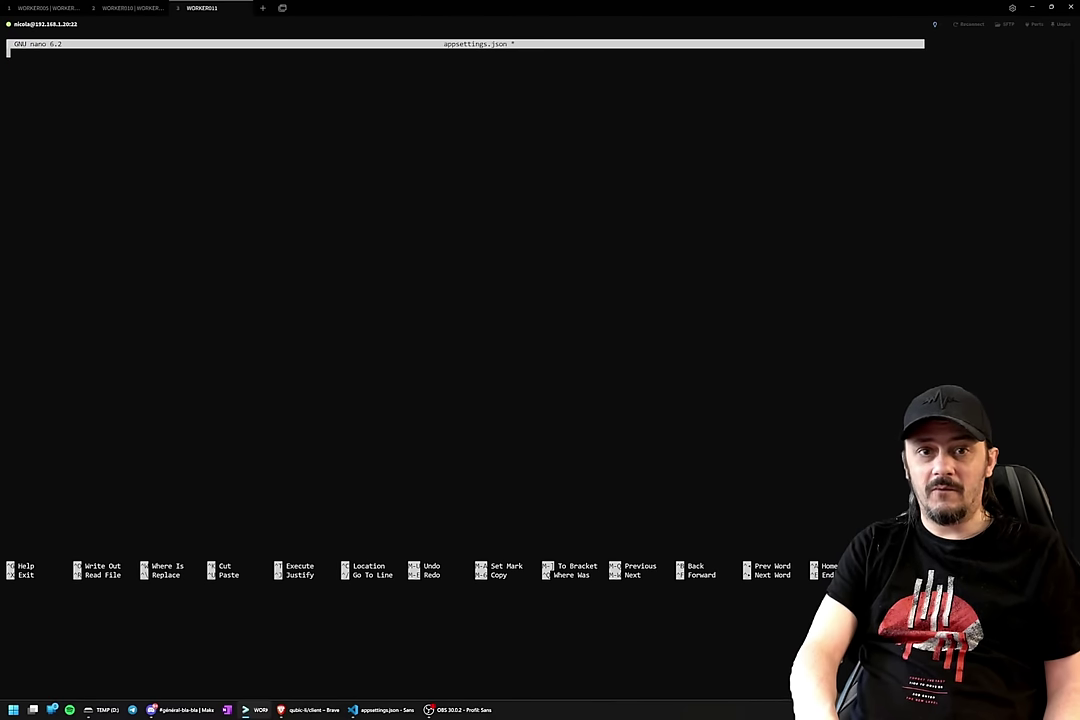
- Switch to the qubic-li/client README in the browser and copy the whole "sample configuration with token" block
click(316, 710)
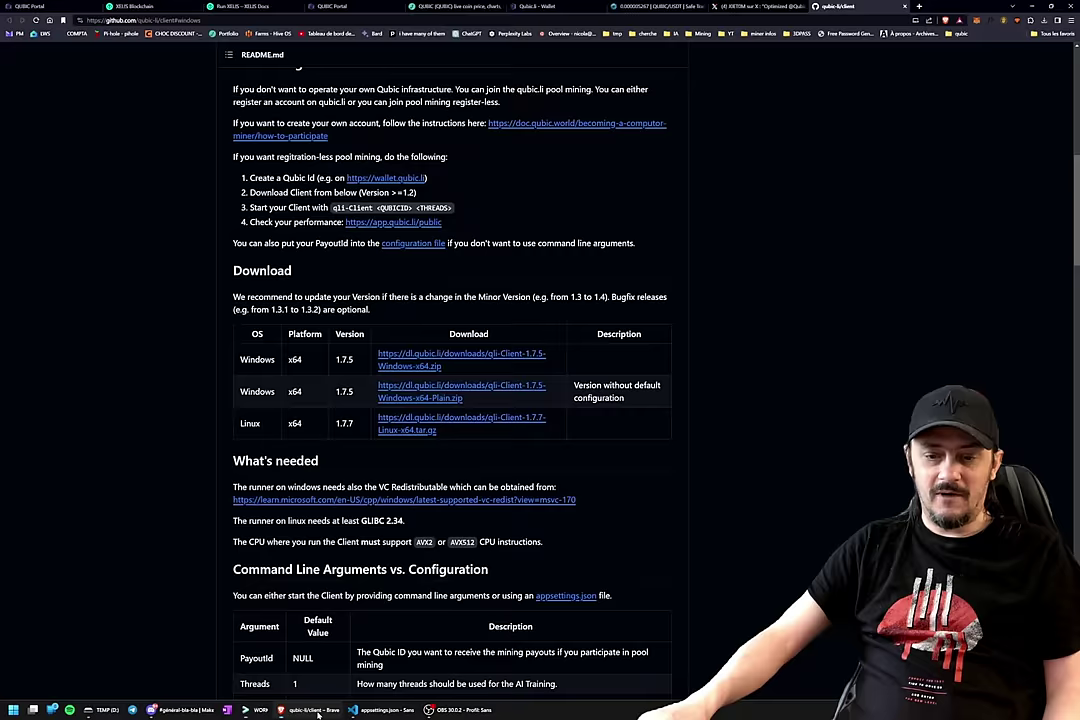
scroll(450, 380, up, 5)
scroll(450, 380, down, 15)
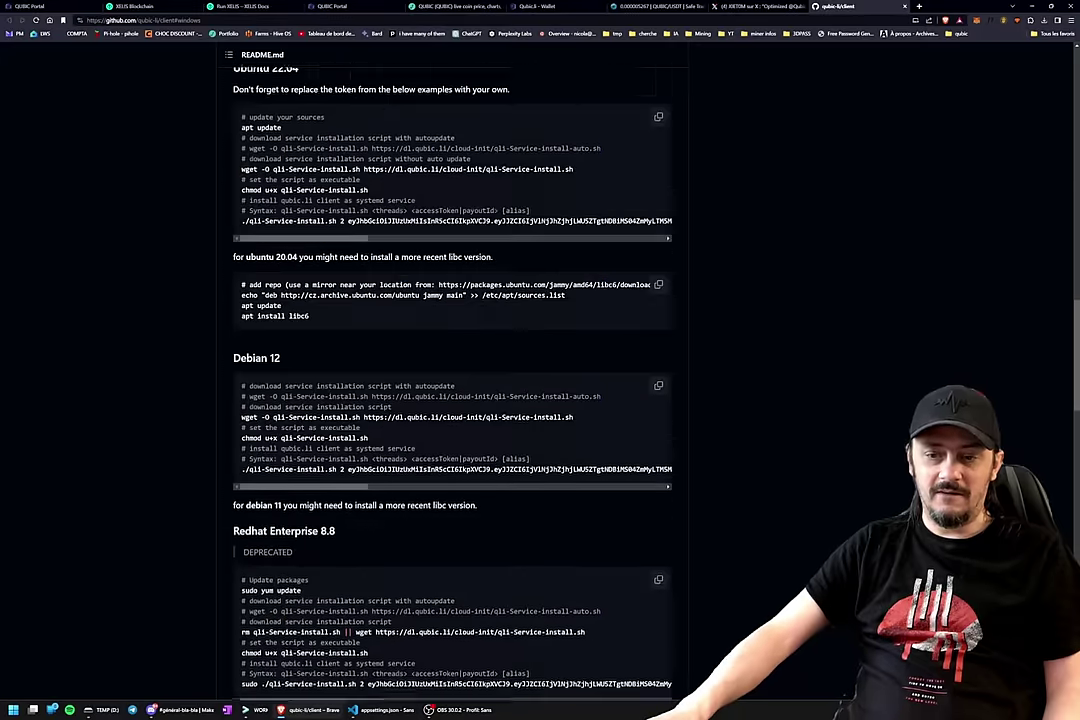
scroll(384, 411, down, 15)
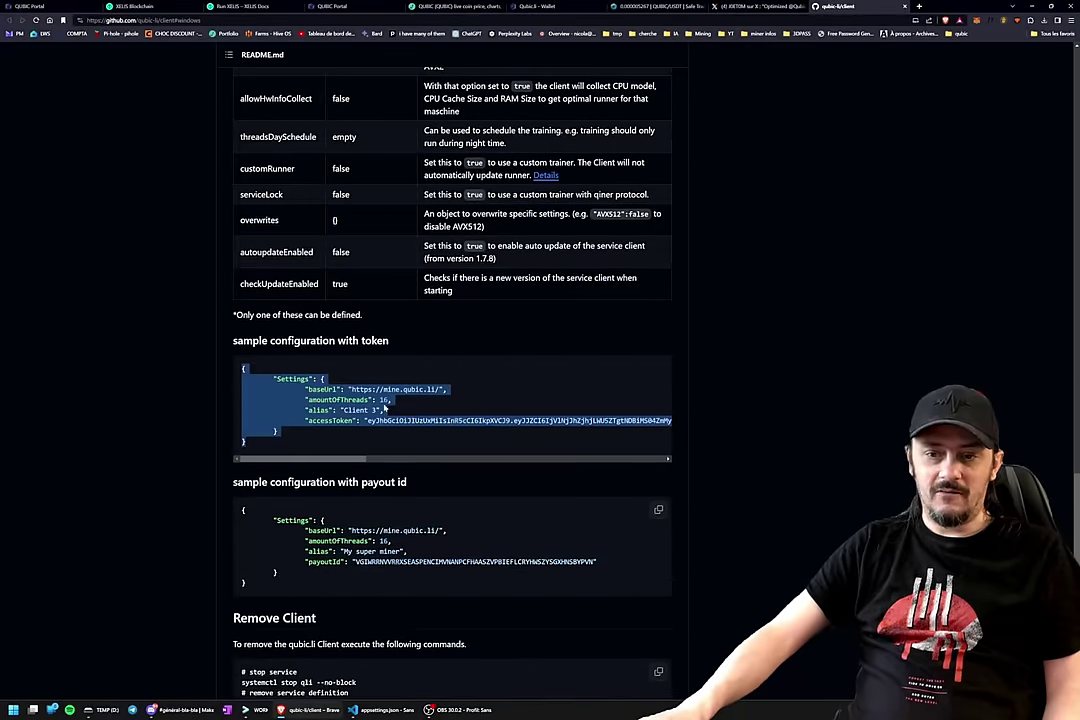
drag(248, 442, 240, 372)
key(ctrl+c)
right_click(308, 398)
click(340, 411)
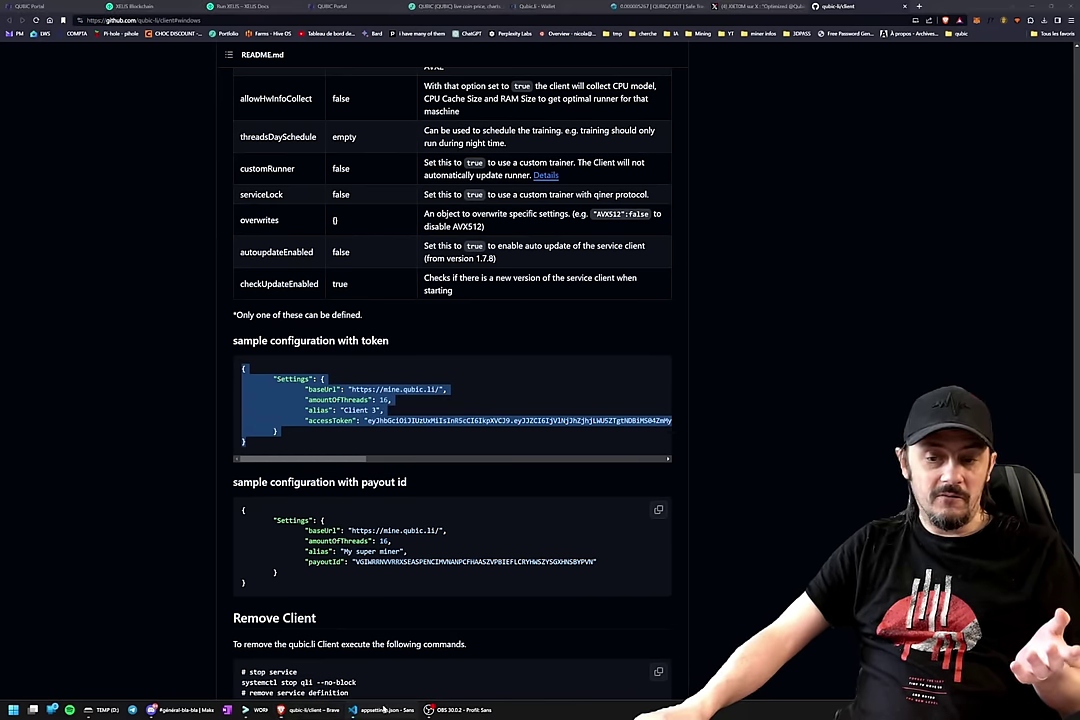
- Back in the terminal, paste the sample configuration with its access token into appsettings.json and set amountOfThreads to 32
key(alt+Tab)
key(alt+Tab)
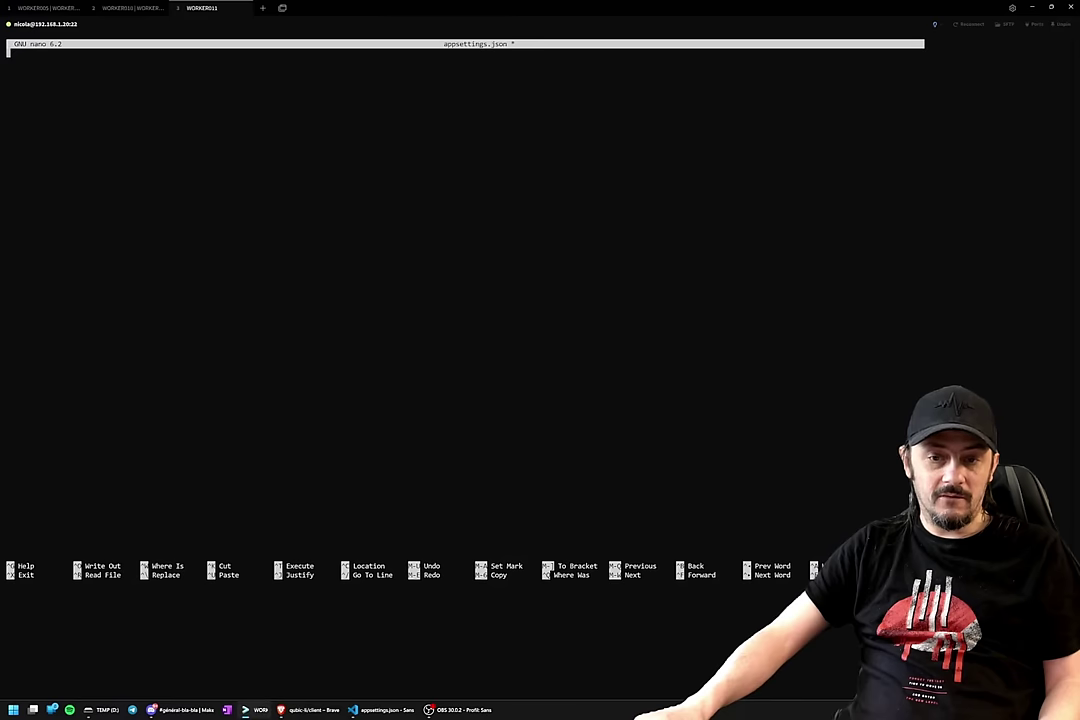
key(ctrl+v)
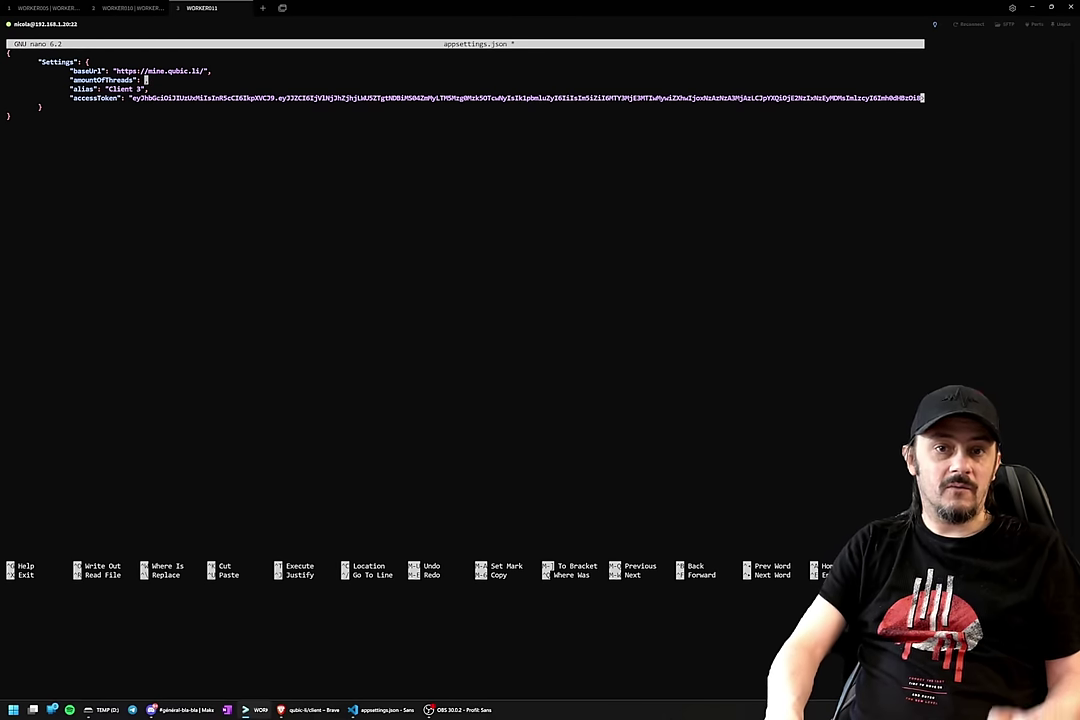
text(32,)
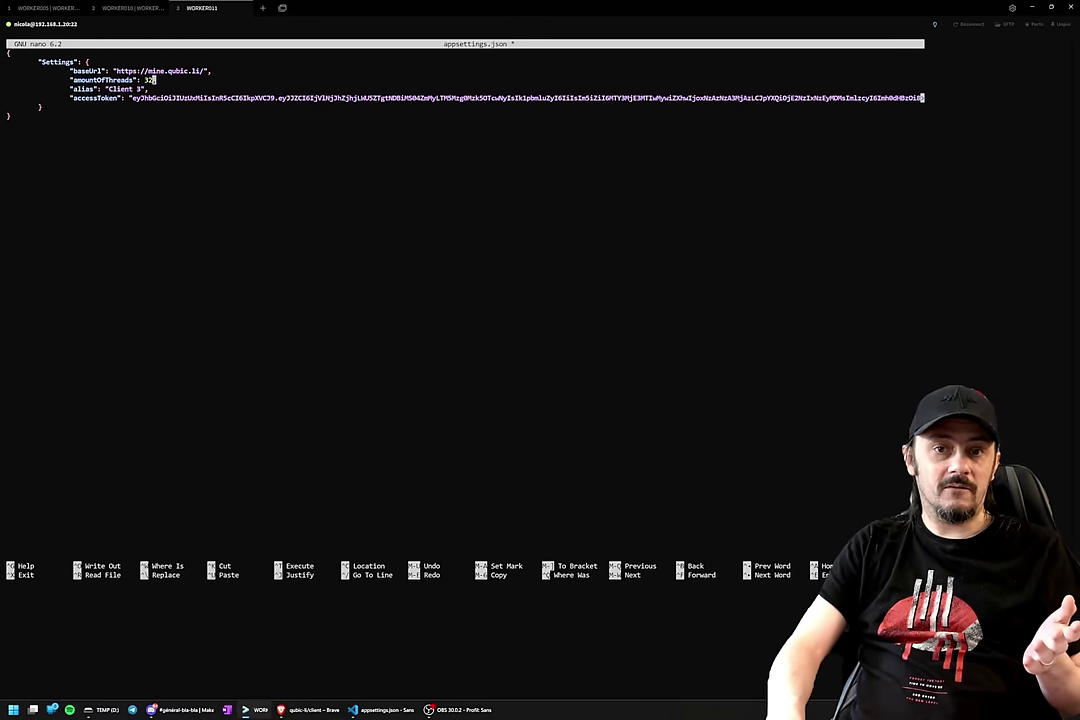
- Change the alias value in appsettings.json to "Linux 32"
key(Down)
key(BackSpace)
key(BackSpace)
key(BackSpace)
key(BackSpace)
key(BackSpace)
key(BackSpace)
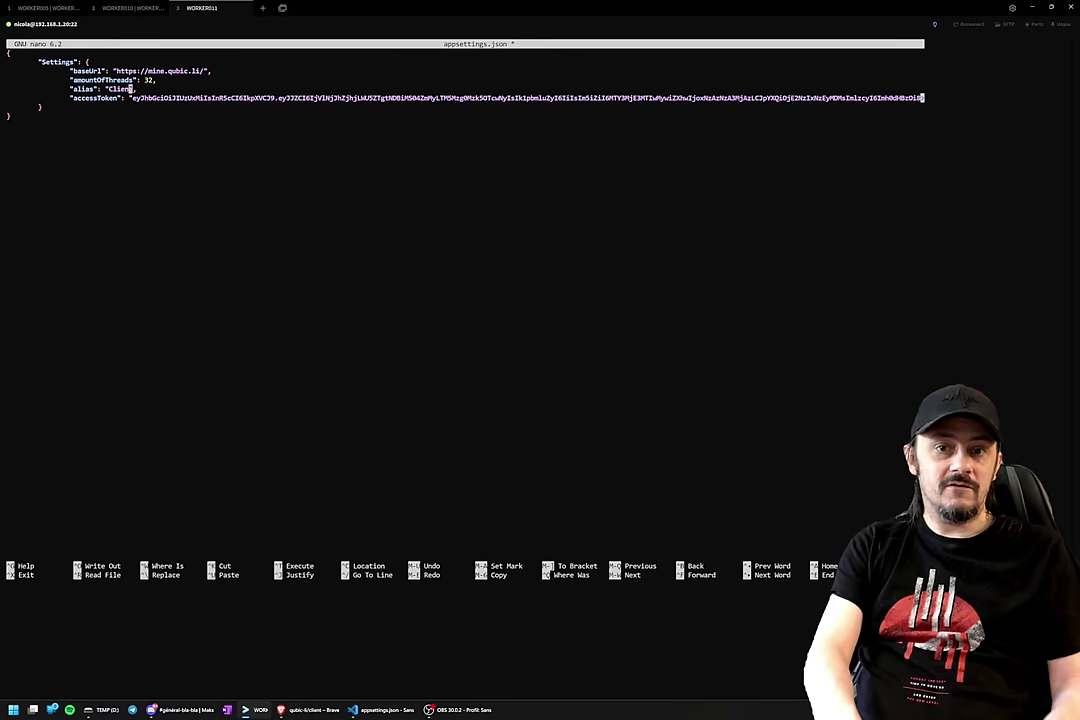
text(inux )
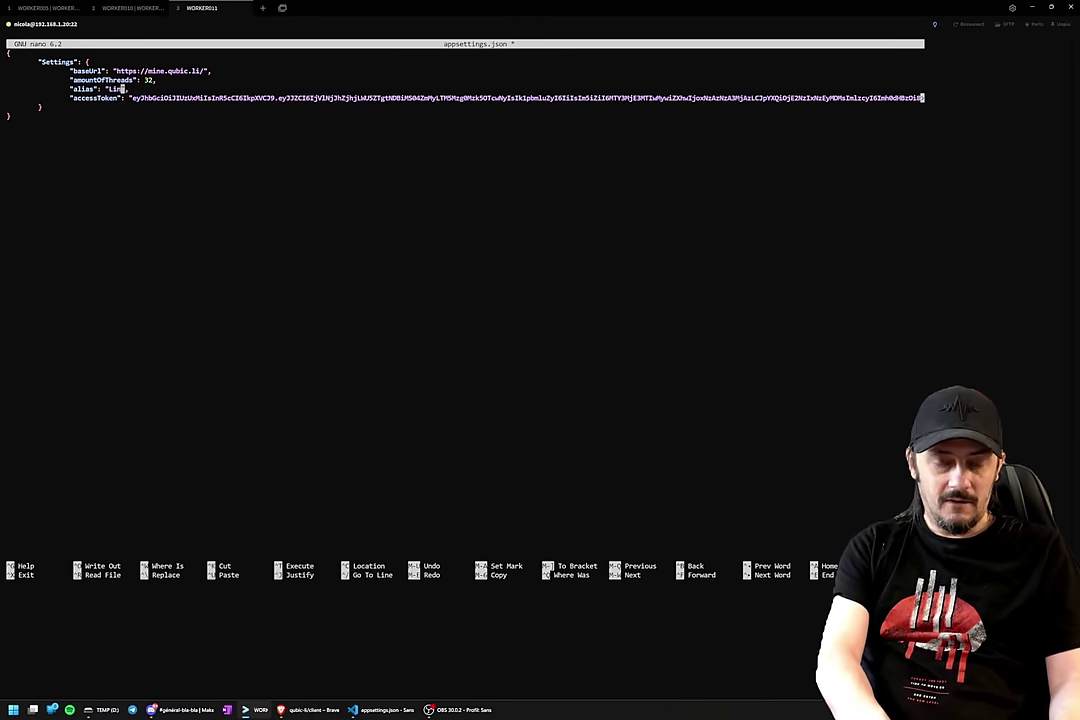
text(3)
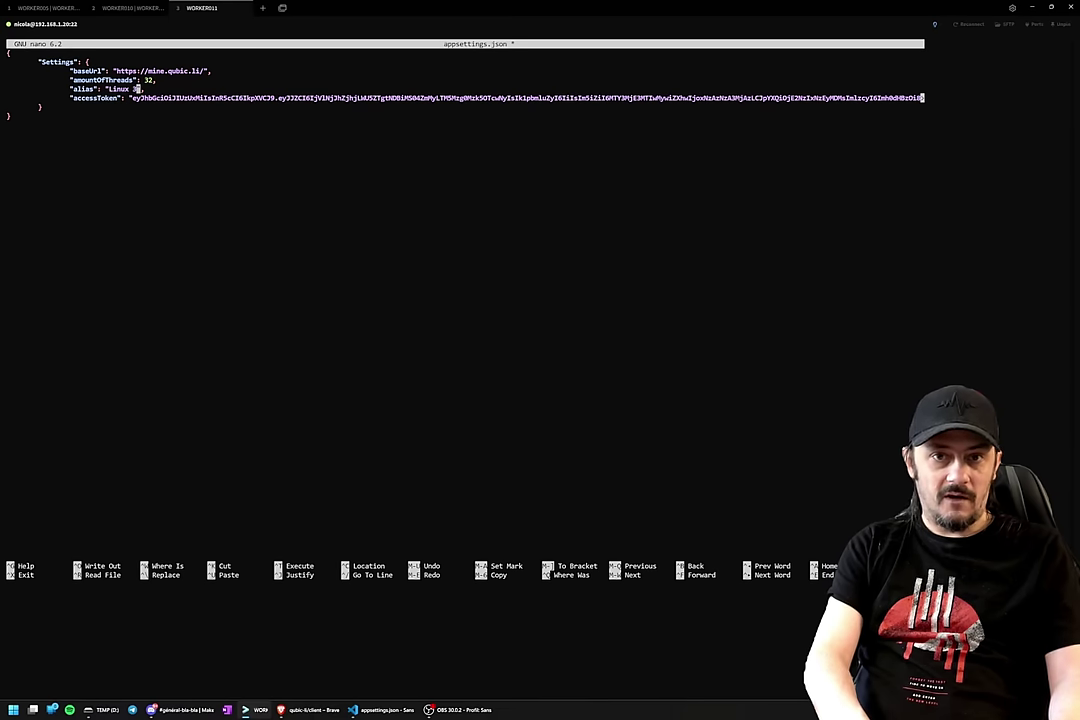
text(3)
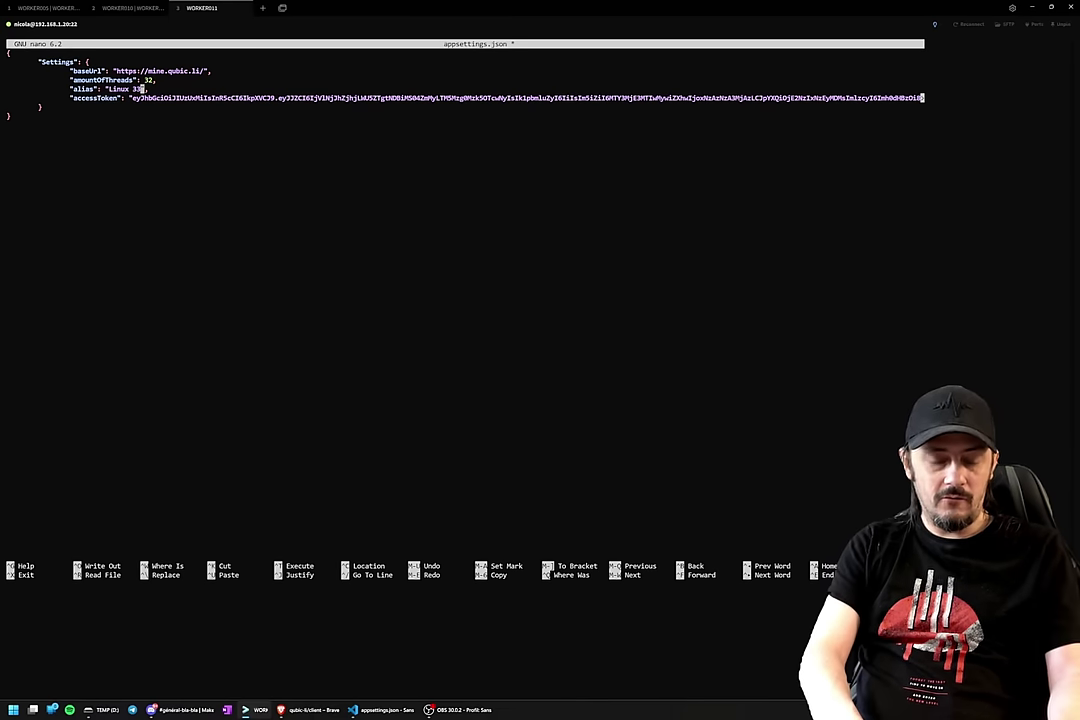
key(BackSpace)
text(2)
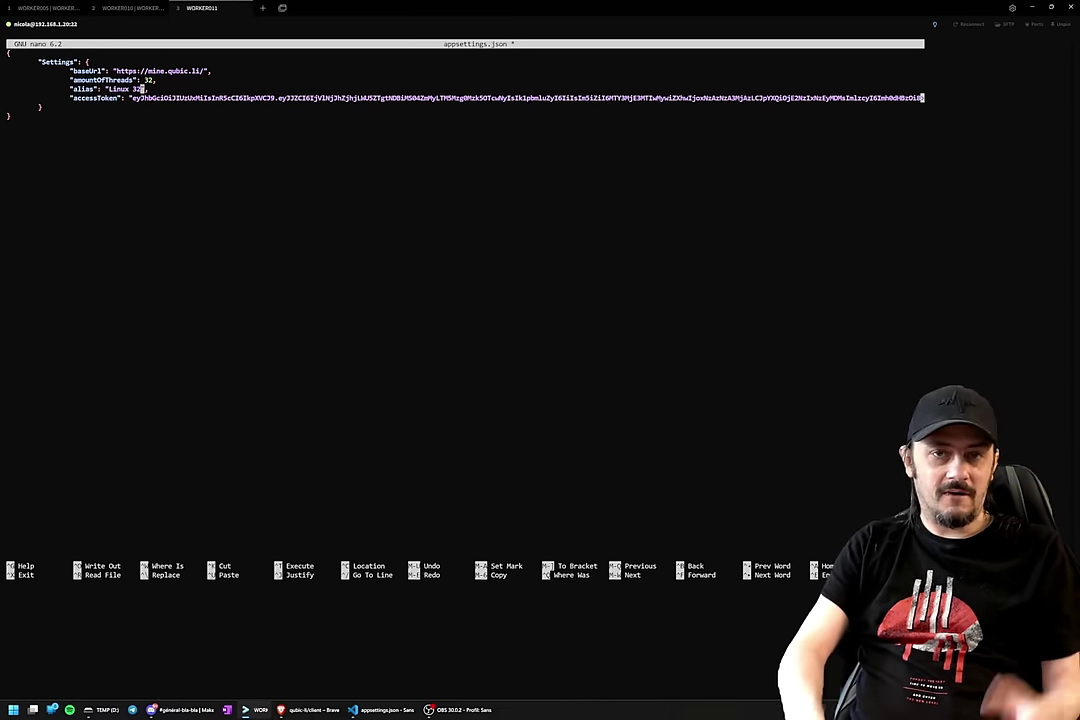
- Save the edited appsettings.json and exit nano
key(Down)
key(Left)
key(Left)
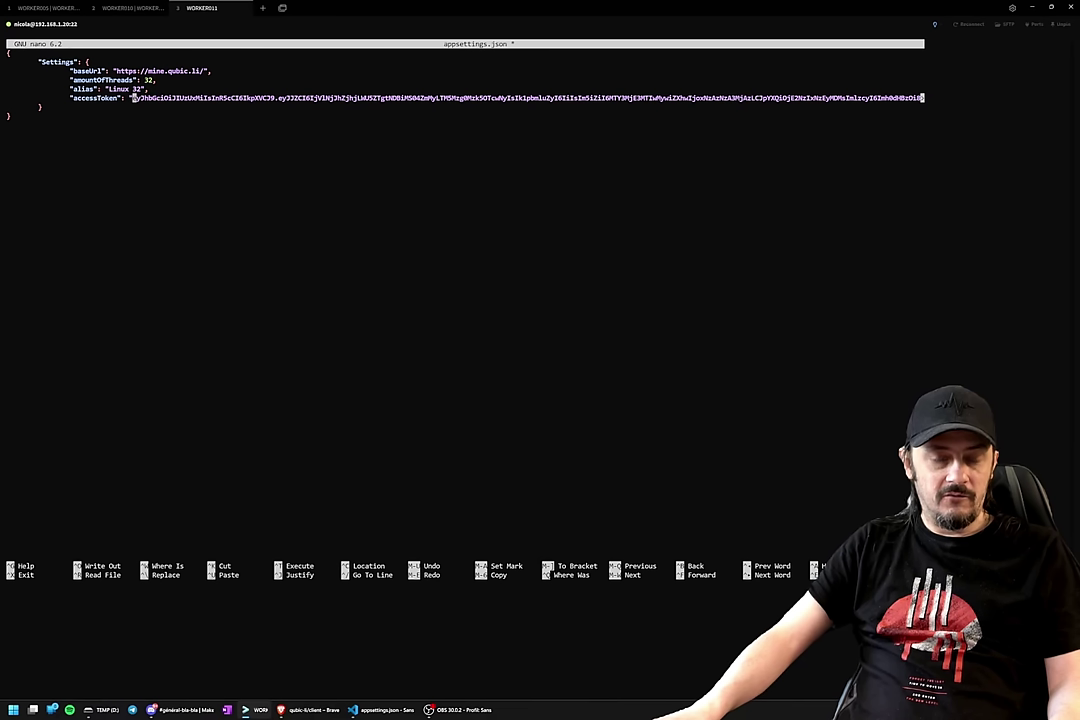
key(ctrl+s)
key(ctrl+x)
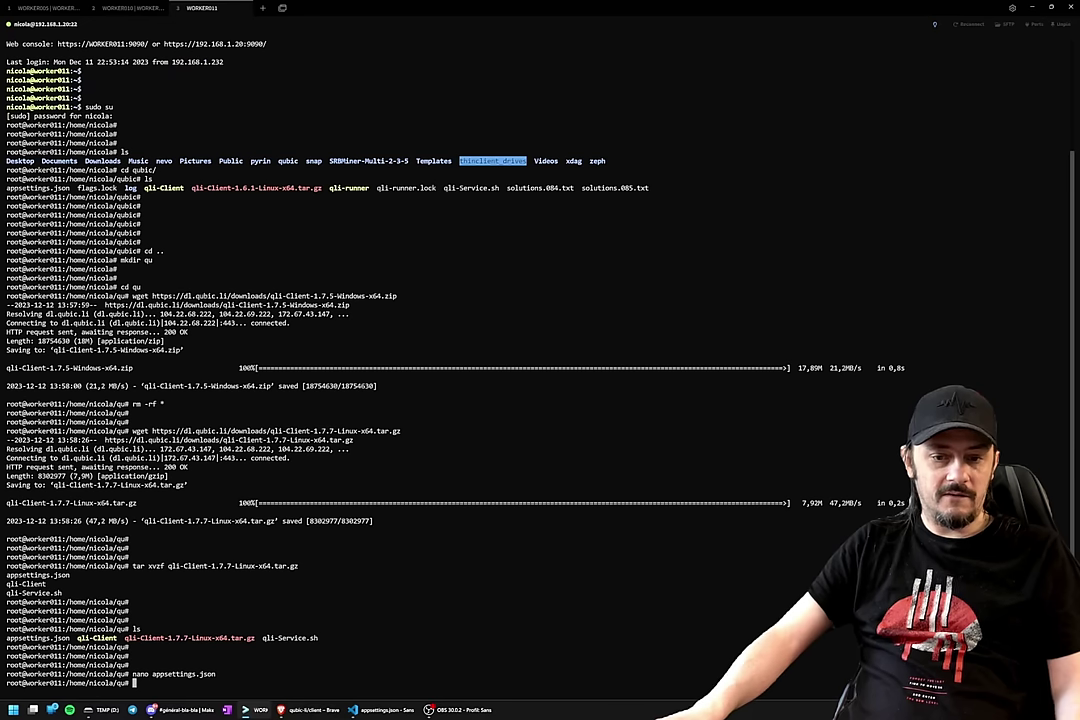
- Go up to the parent directory, reattach the running session with screen -r to view the miner's output, and detach from it
key(Return)
key(Return)
key(Return)
text(cd ..)
key(Return)
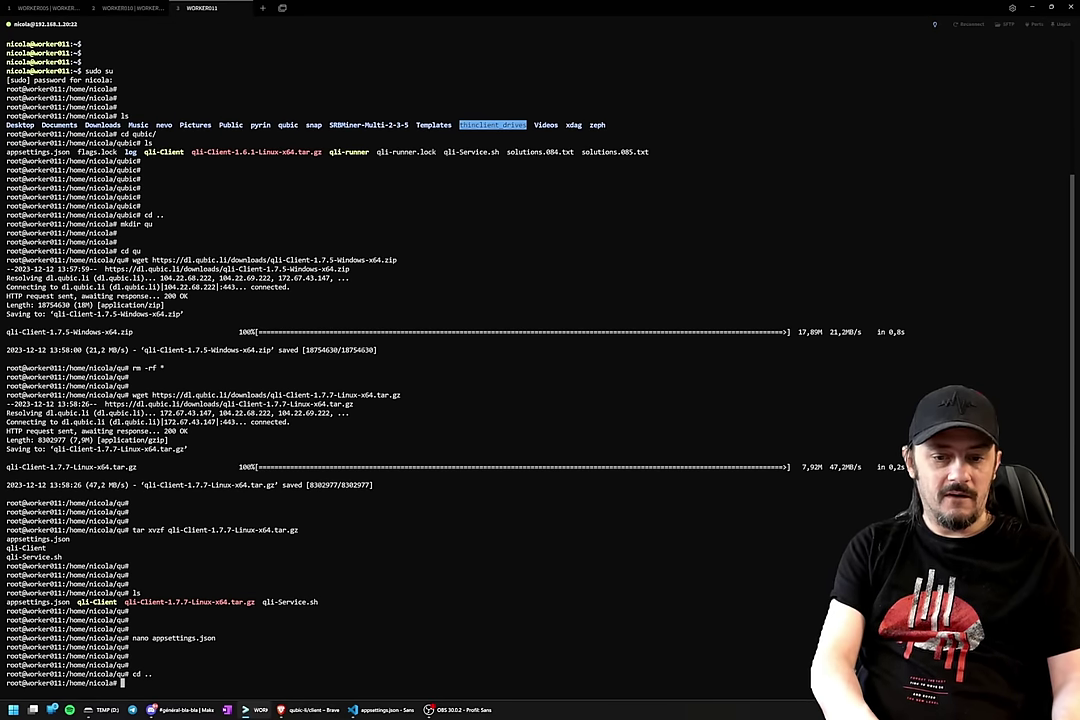
text(screen -r)
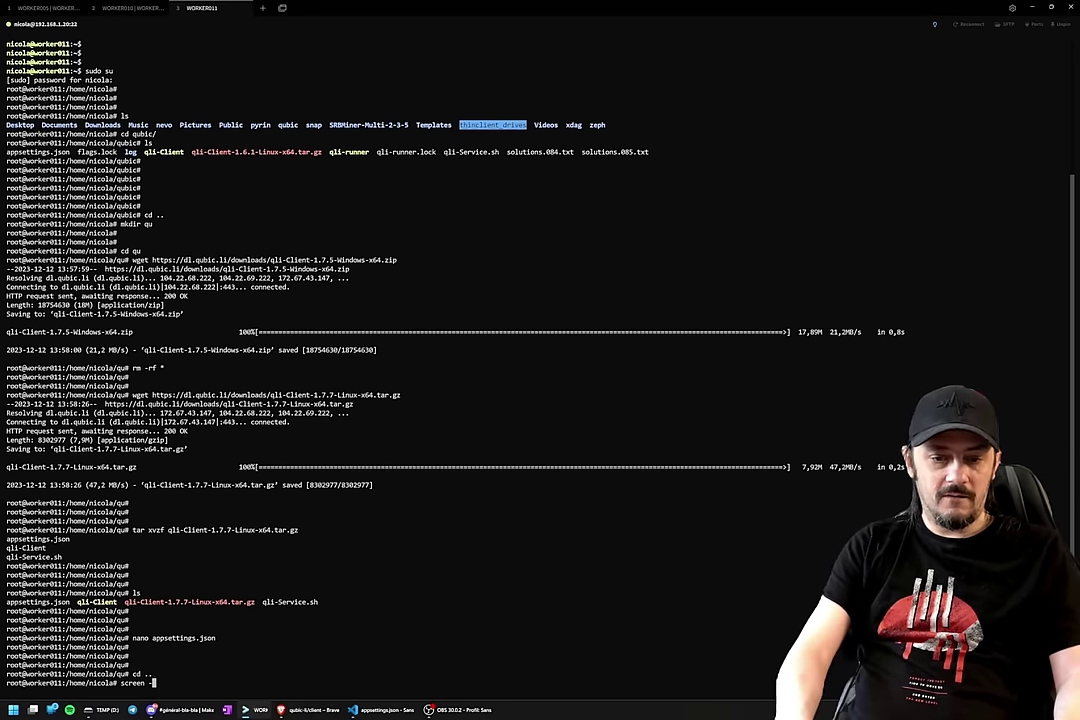
key(Return)
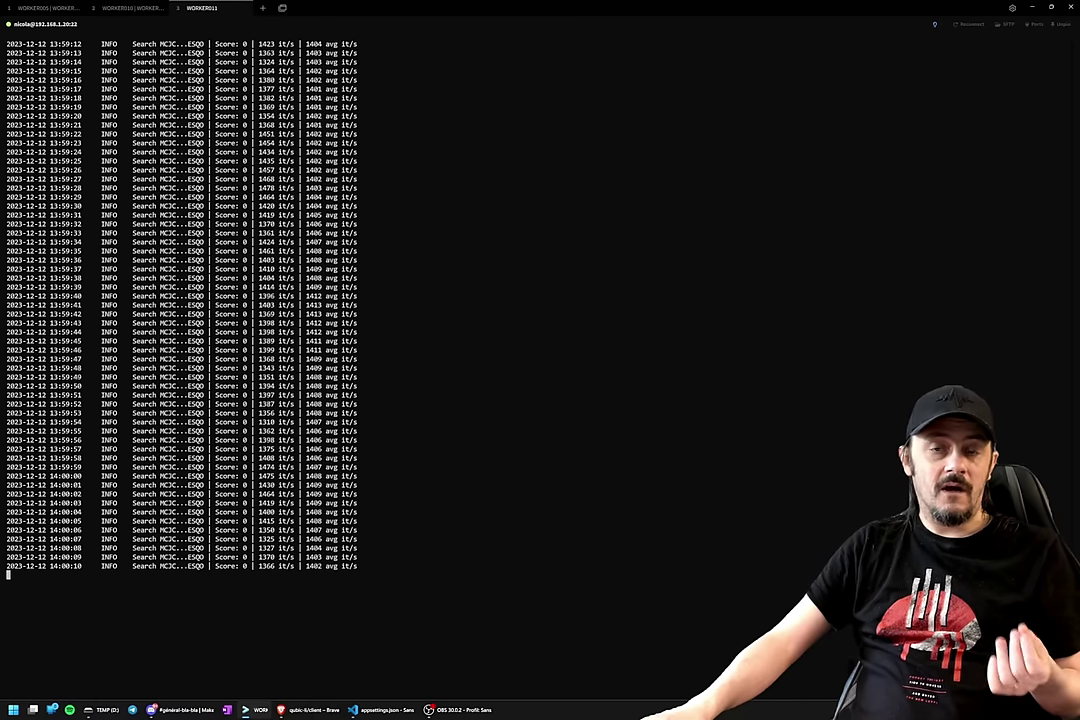
key(ctrl+a)
key(d)
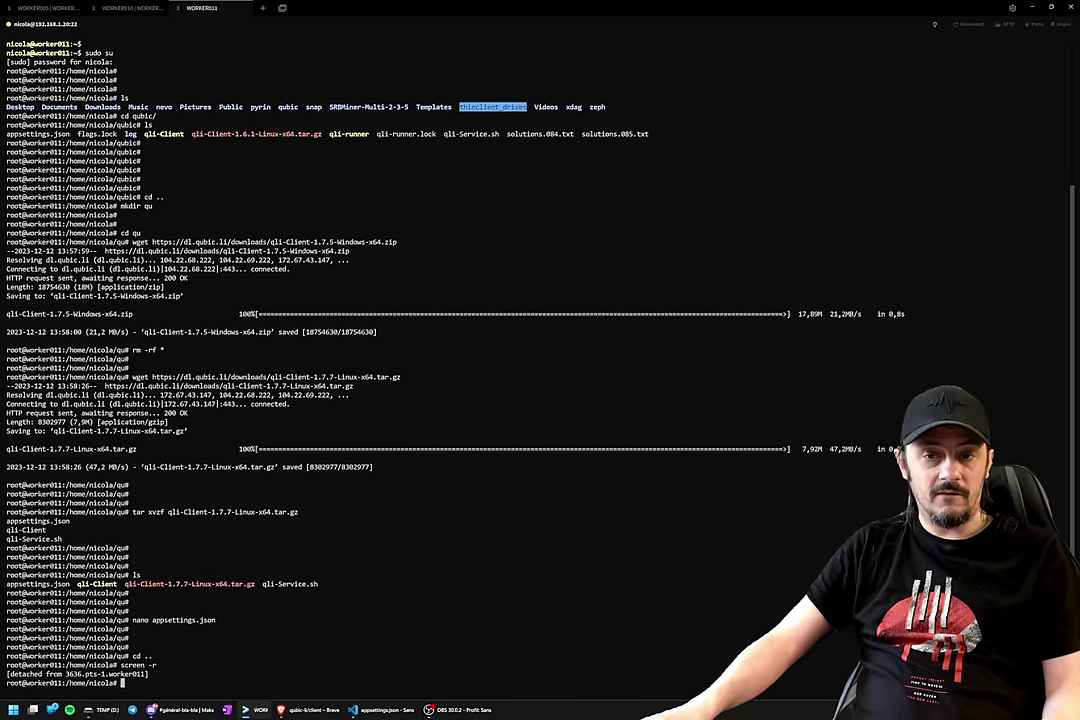
- Switch to the browser and review the client download table in the qubic-li/client README
click(317, 711)
scroll(479, 380, up, 5)
scroll(479, 380, up, 15)
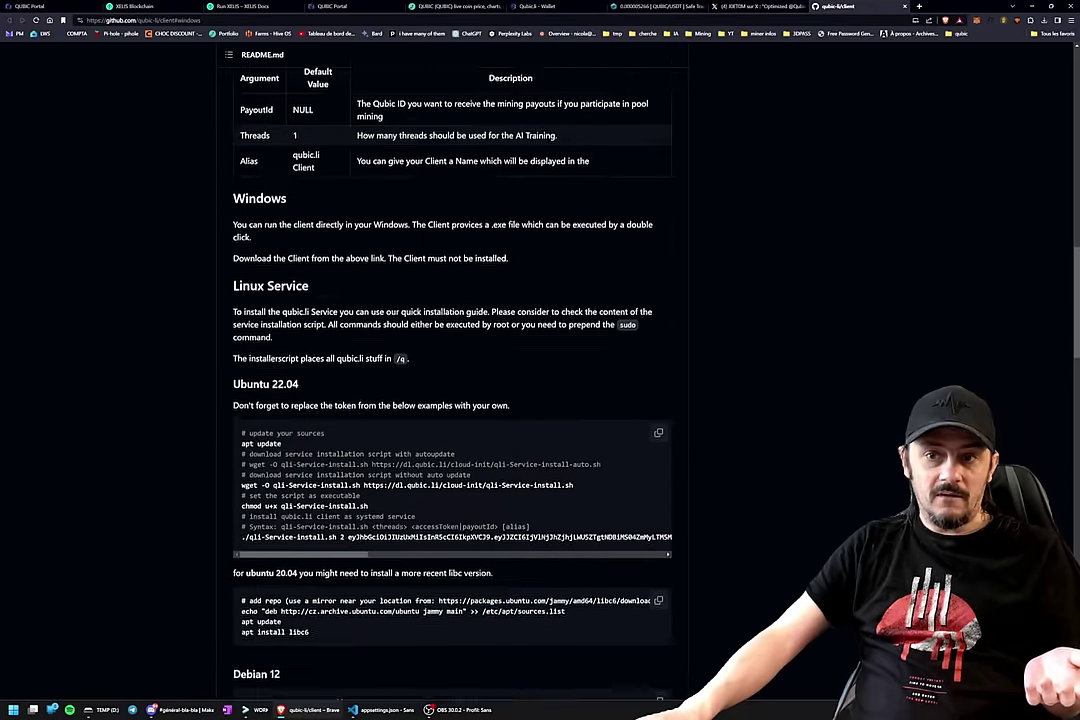
scroll(482, 405, up, 1)
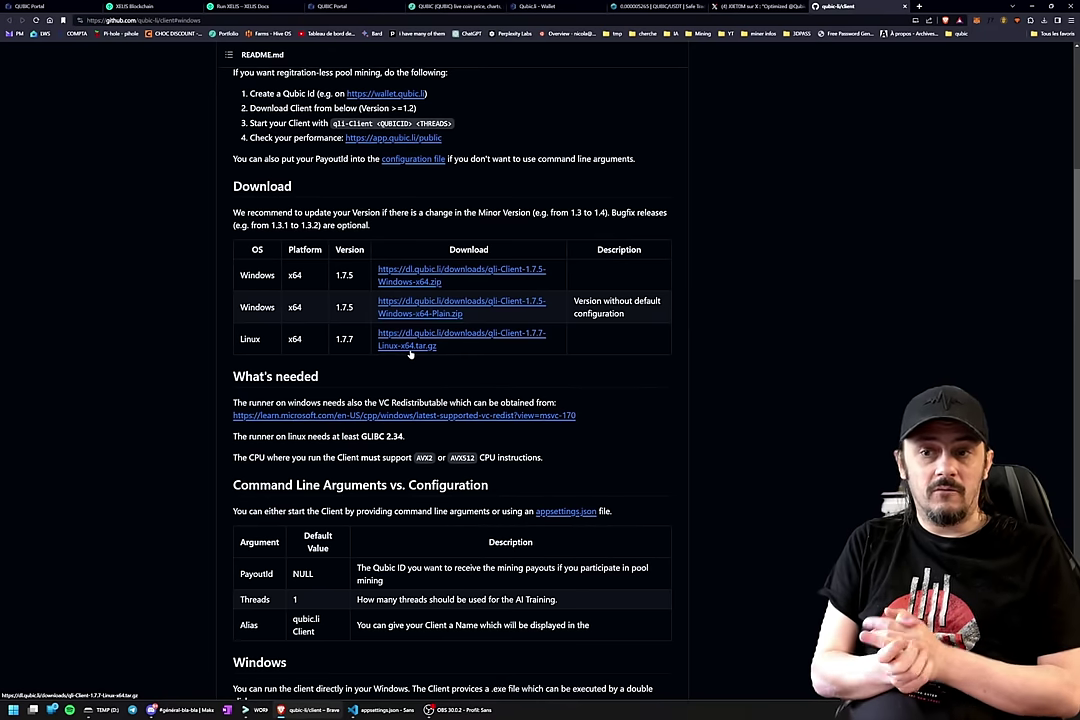
- Return to the terminal, reattach the mining session with screen -r and stop the running miner
click(259, 709)
text(screen -r)
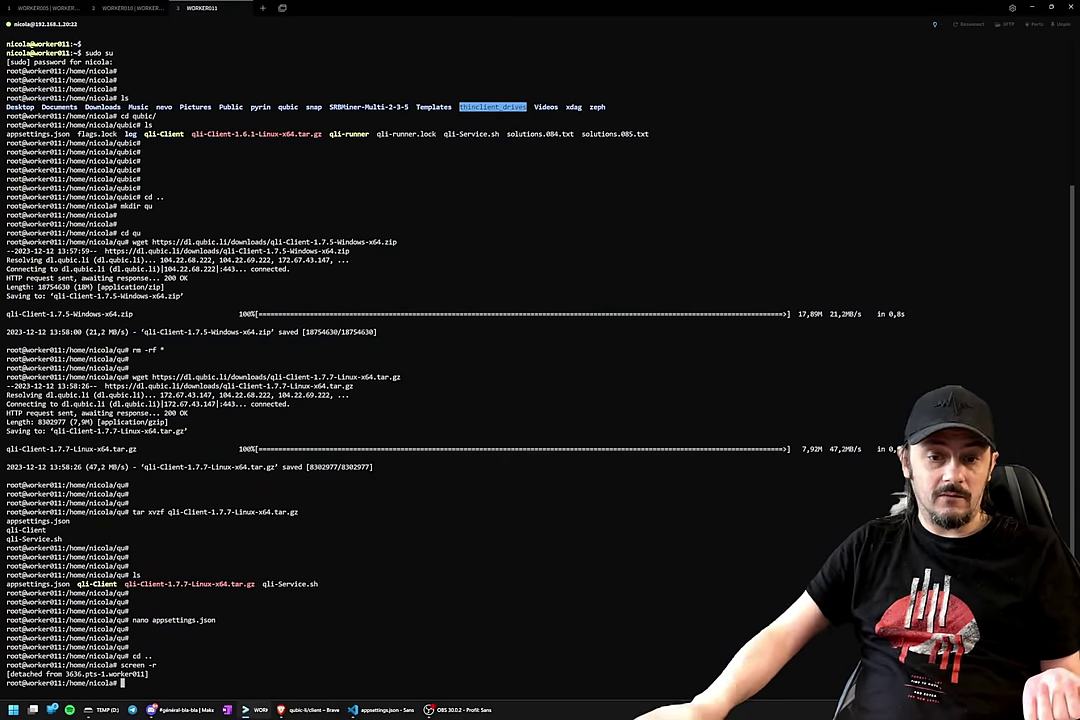
key(Return)
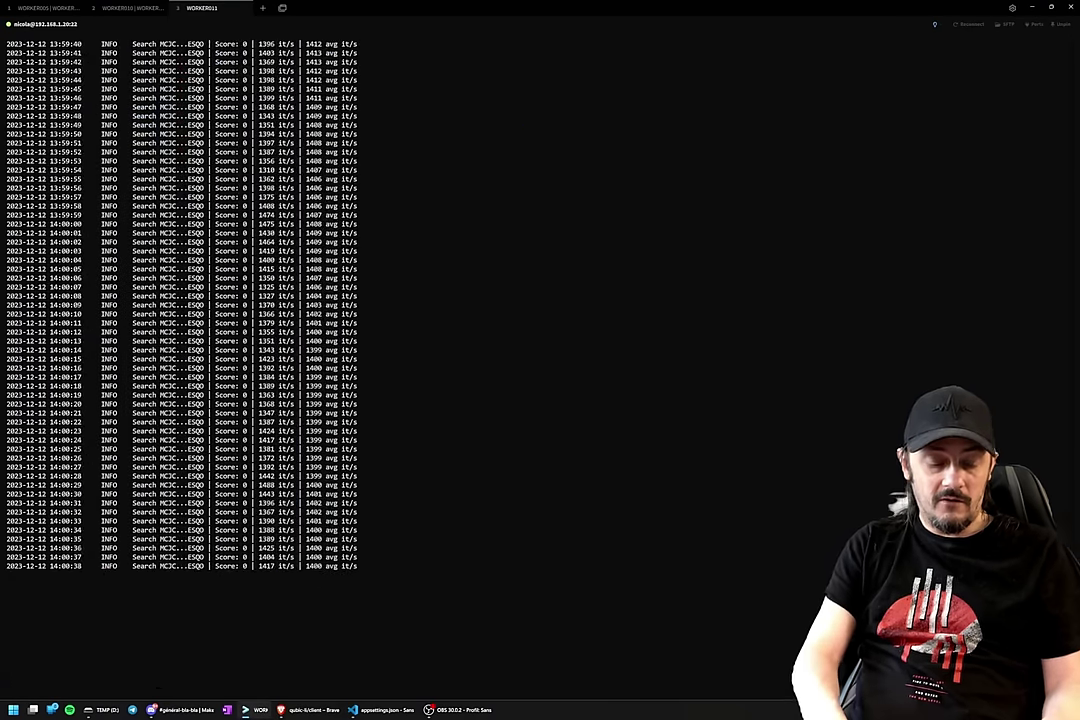
key(ctrl+c)
key(Return)
key(Return)
key(Return)
- Change into the qu directory and list its contents
text(cd )
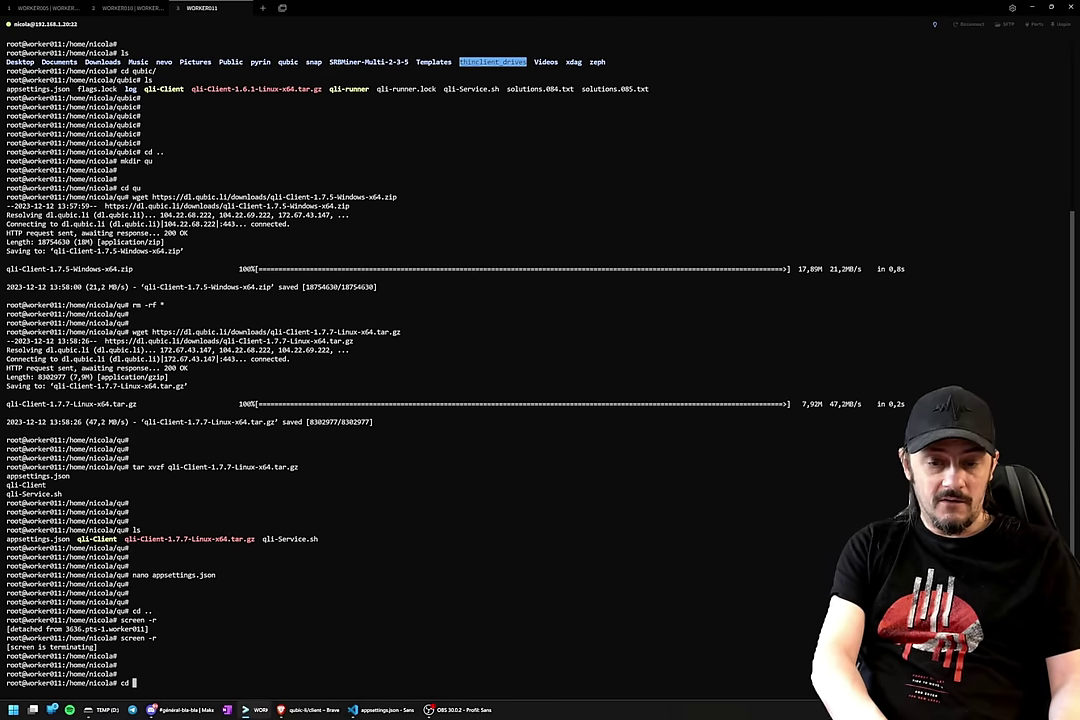
text(qu)
key(Return)
key(Return)
key(Return)
key(Return)
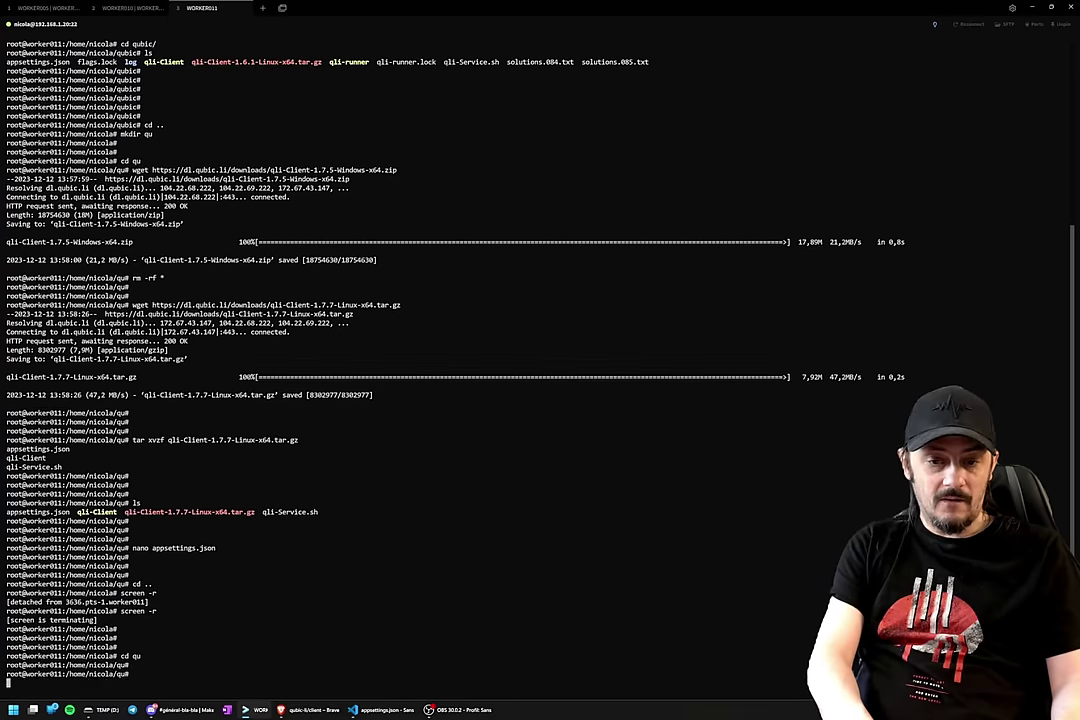
text(ls)
key(Return)
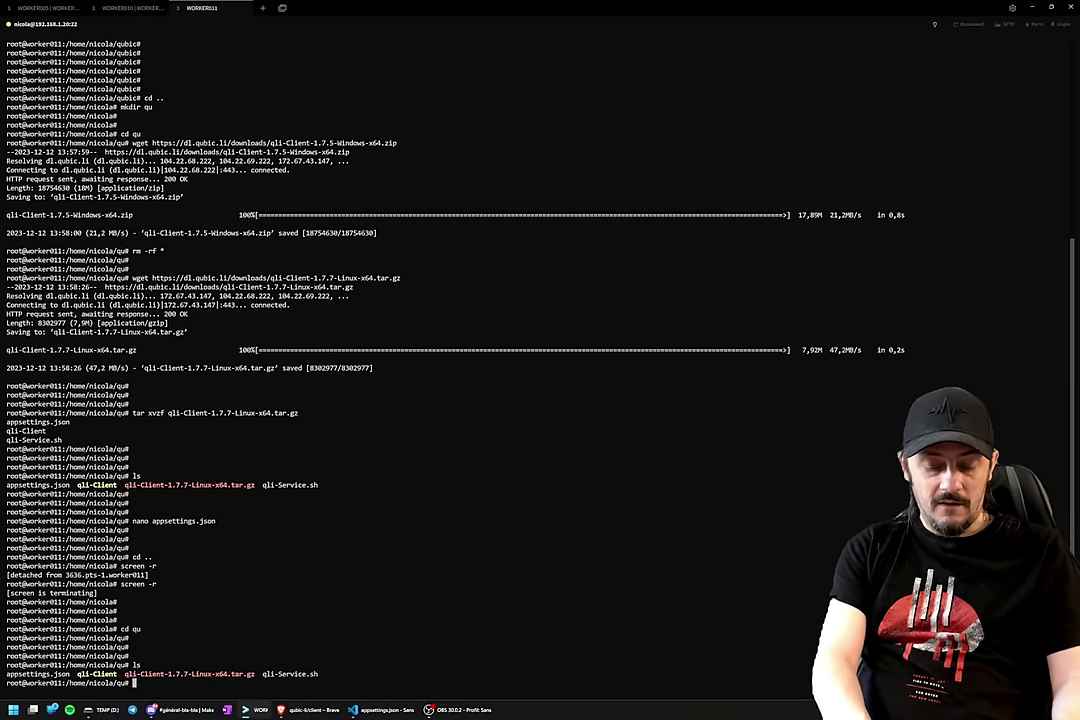
- Copy the new qli-Client binary from the qu directory into ../qubic/ with cp
text(cp)
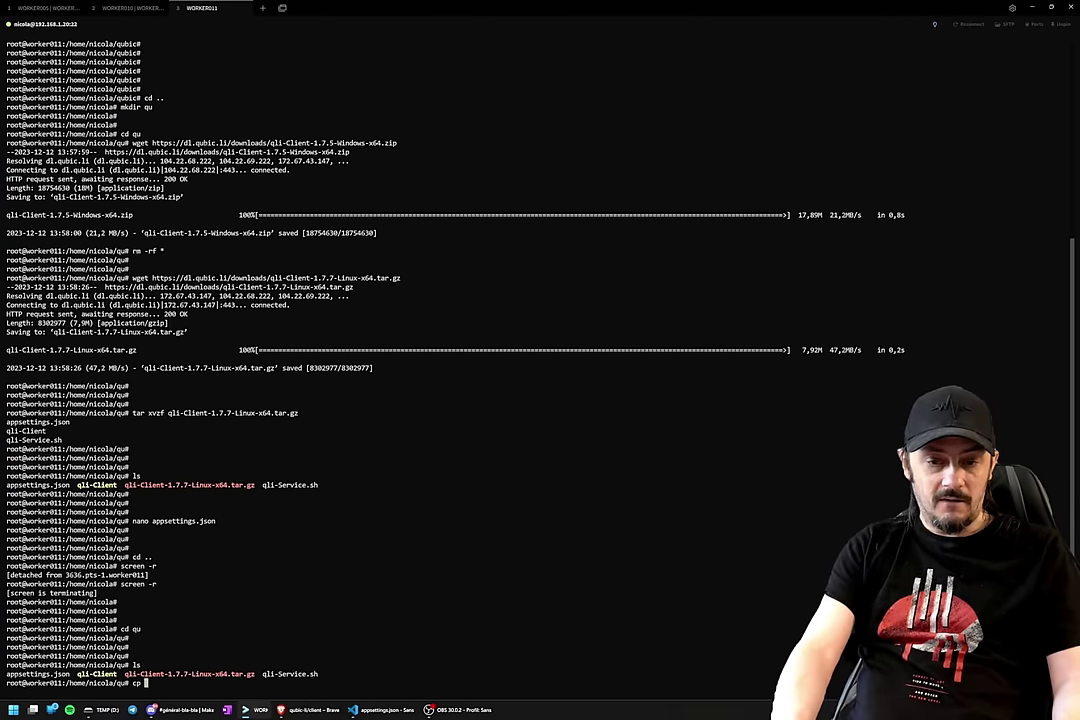
text( ql)
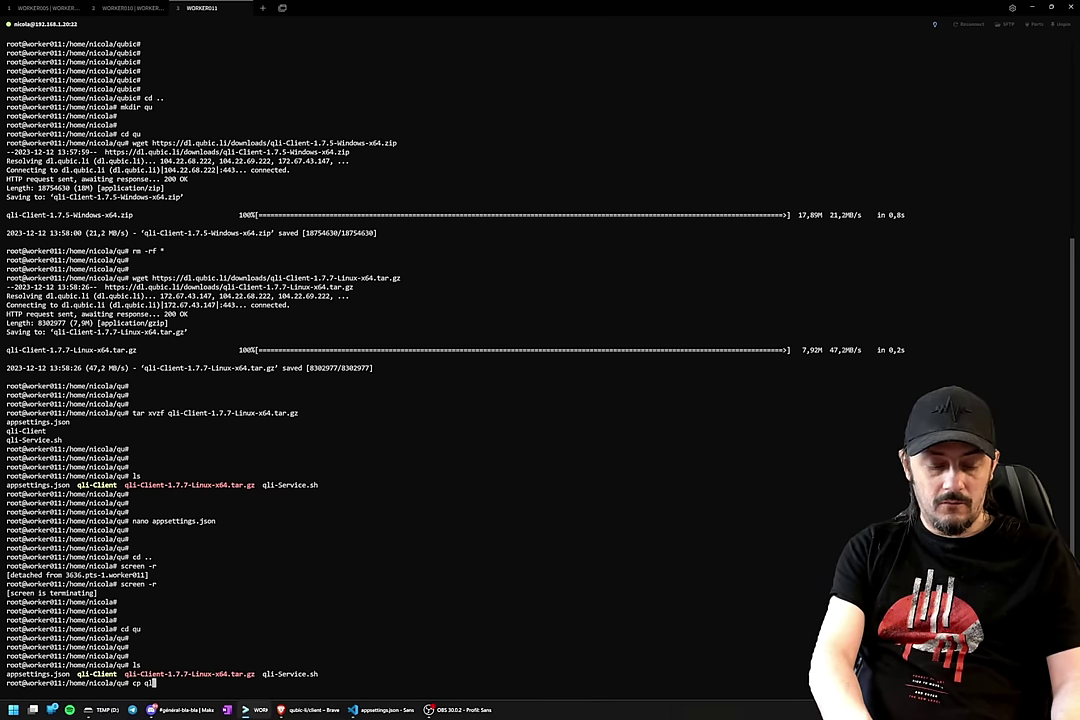
text(i-Client ../)
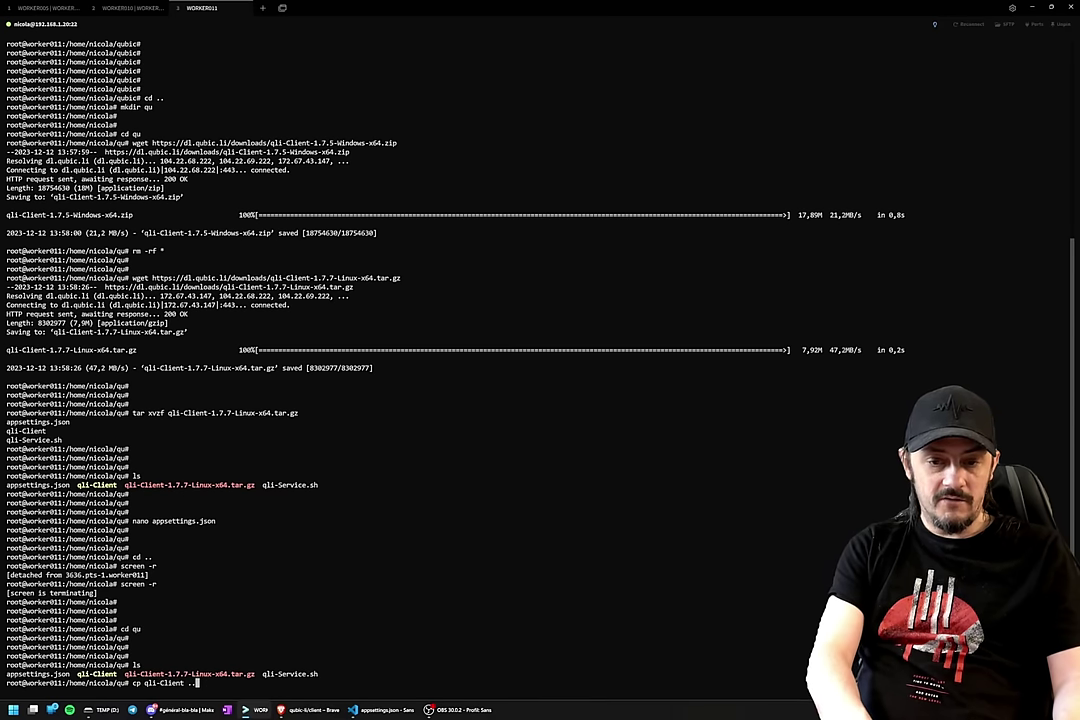
text(qub)
key(Tab)
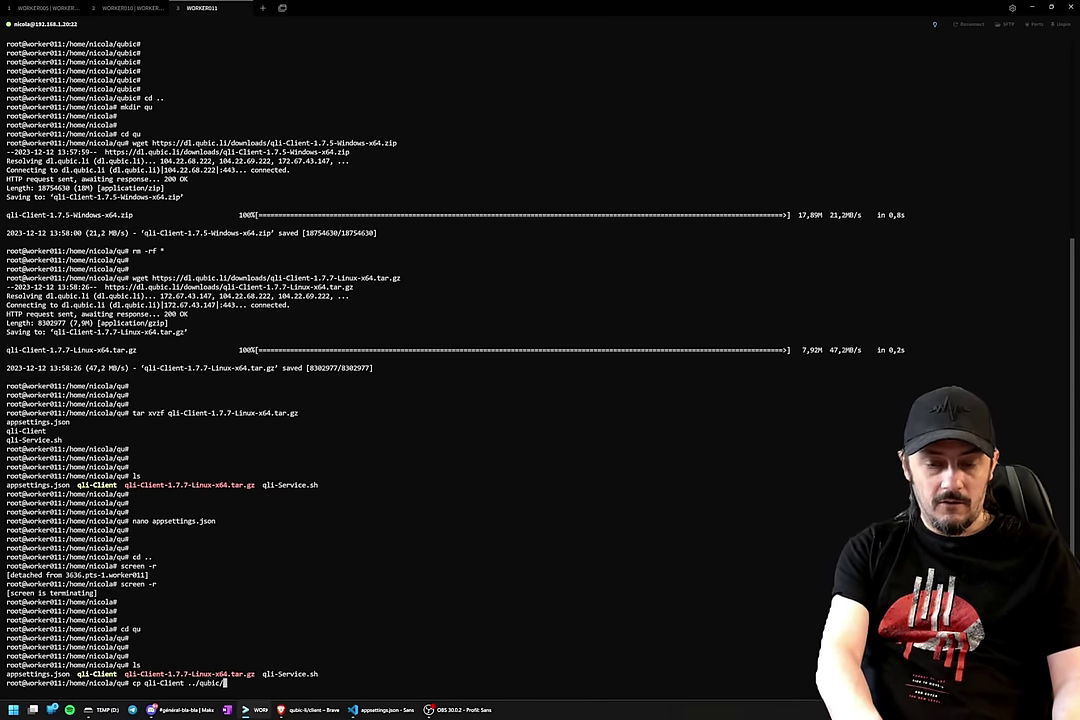
key(Return)
key(Return)
key(Return)
key(Return)
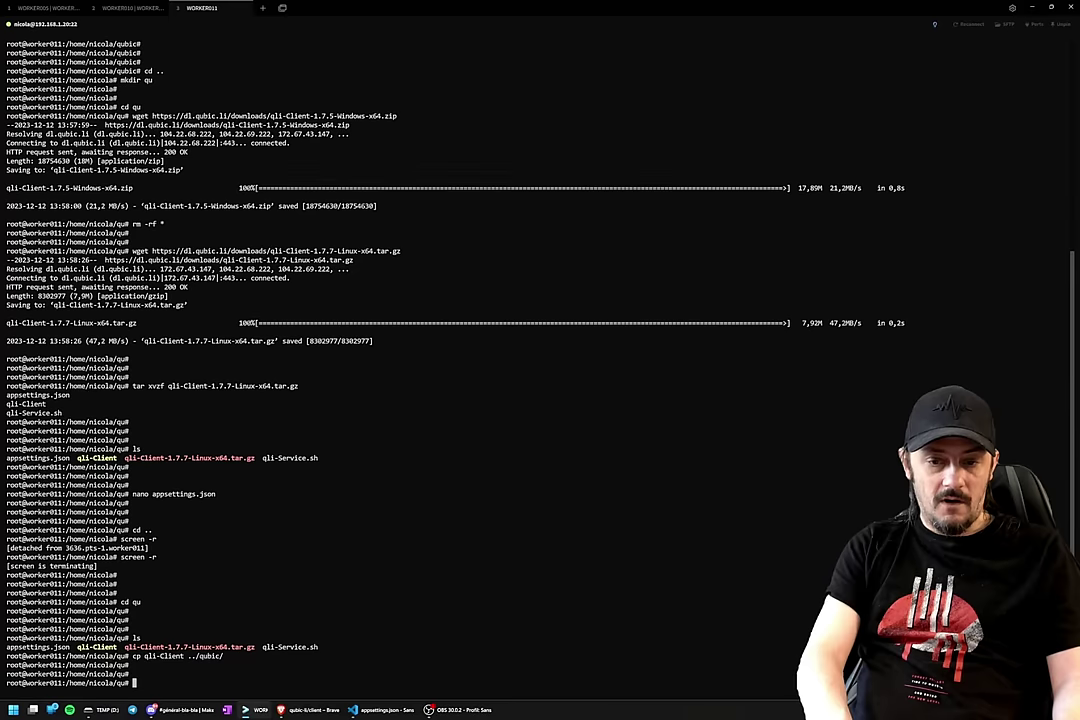
- Change to the qubic directory and list its contents
text(cd ../qu)
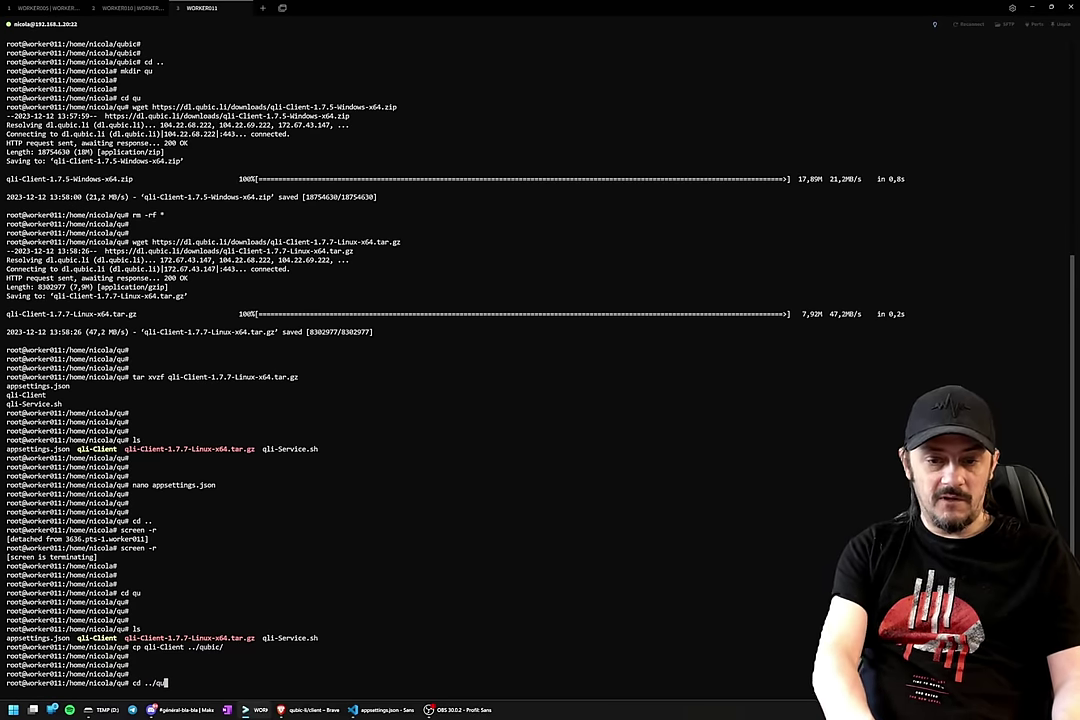
key(Return)
text(cd ..)
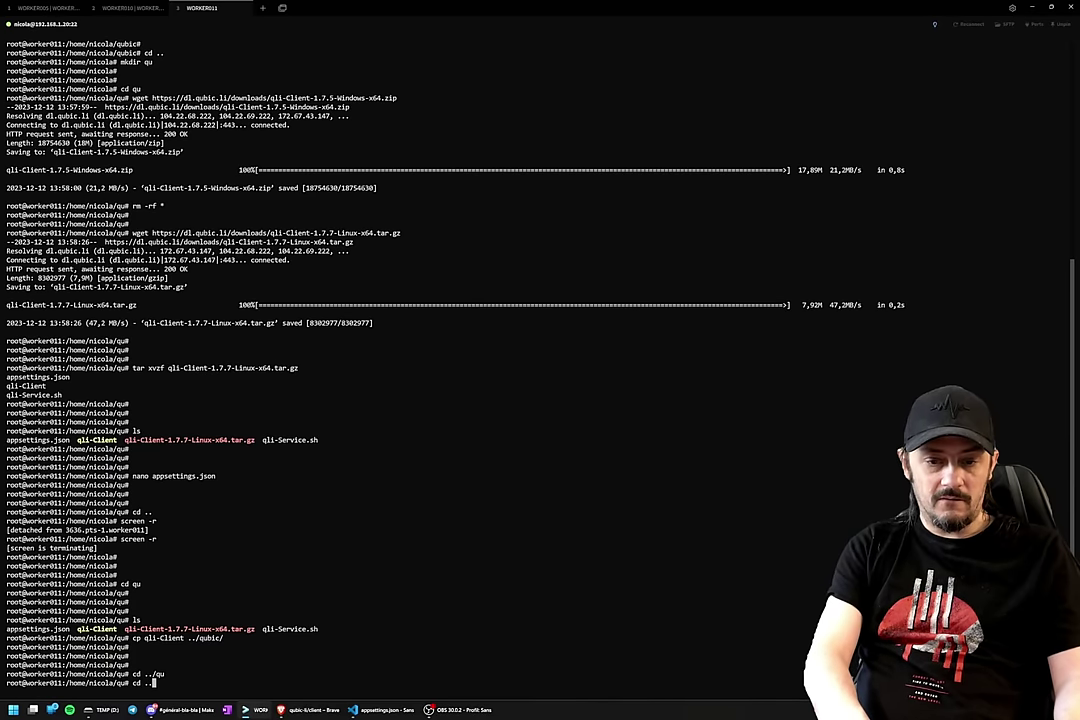
key(Return)
text(cd qubic/)
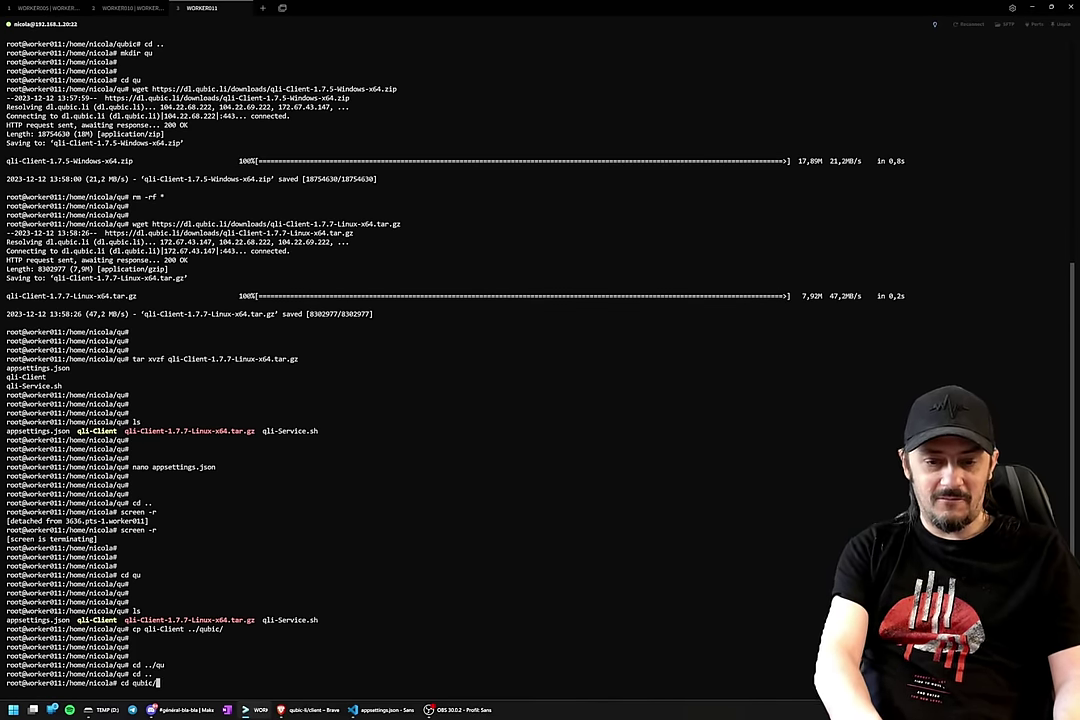
key(Return)
text(l)
key(Return)
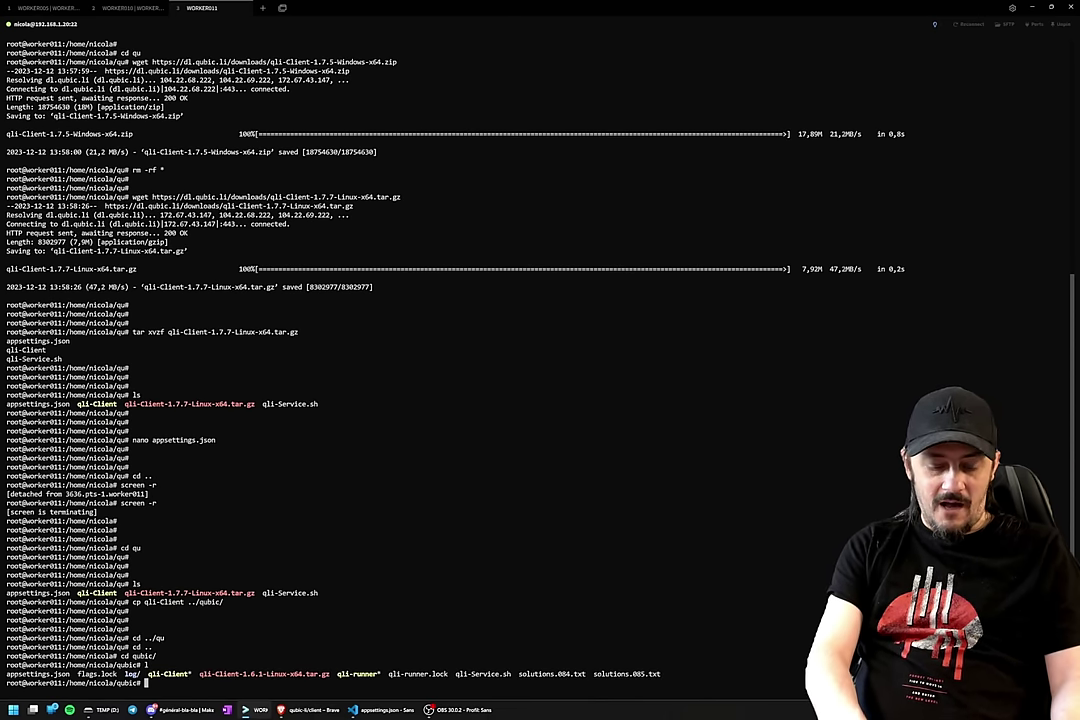
- Start the updated miner in a new screen session with screen ./qli-Client, and detach from the session once it is running
text(screen ./)
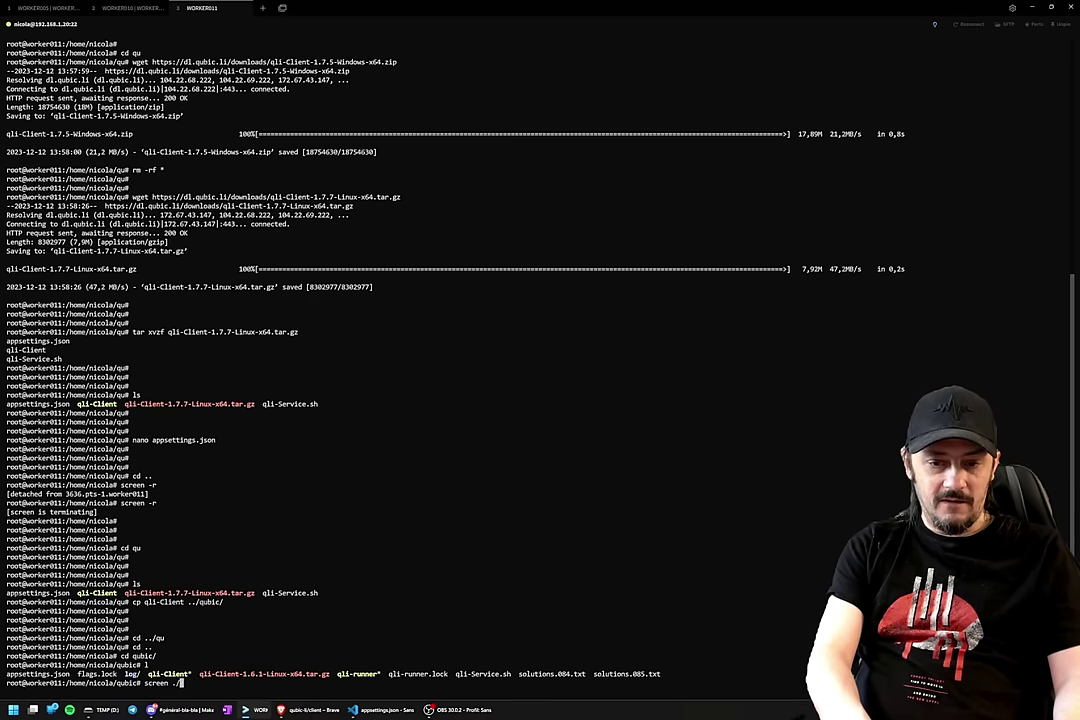
text(qli-)
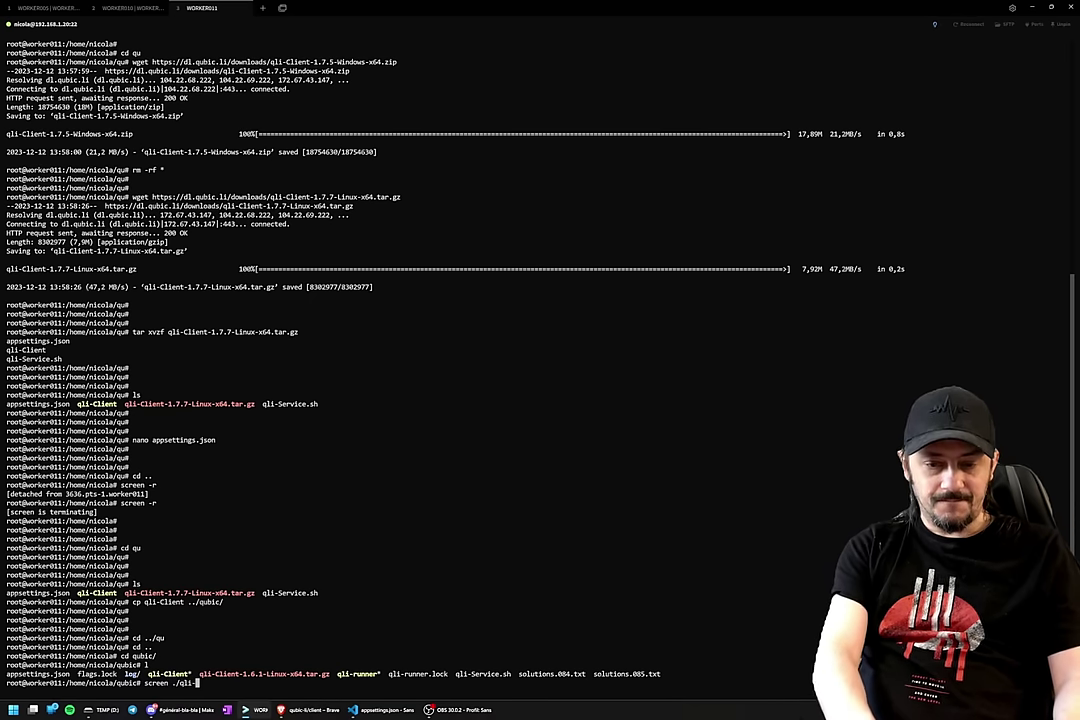
text(Client)
key(Return)
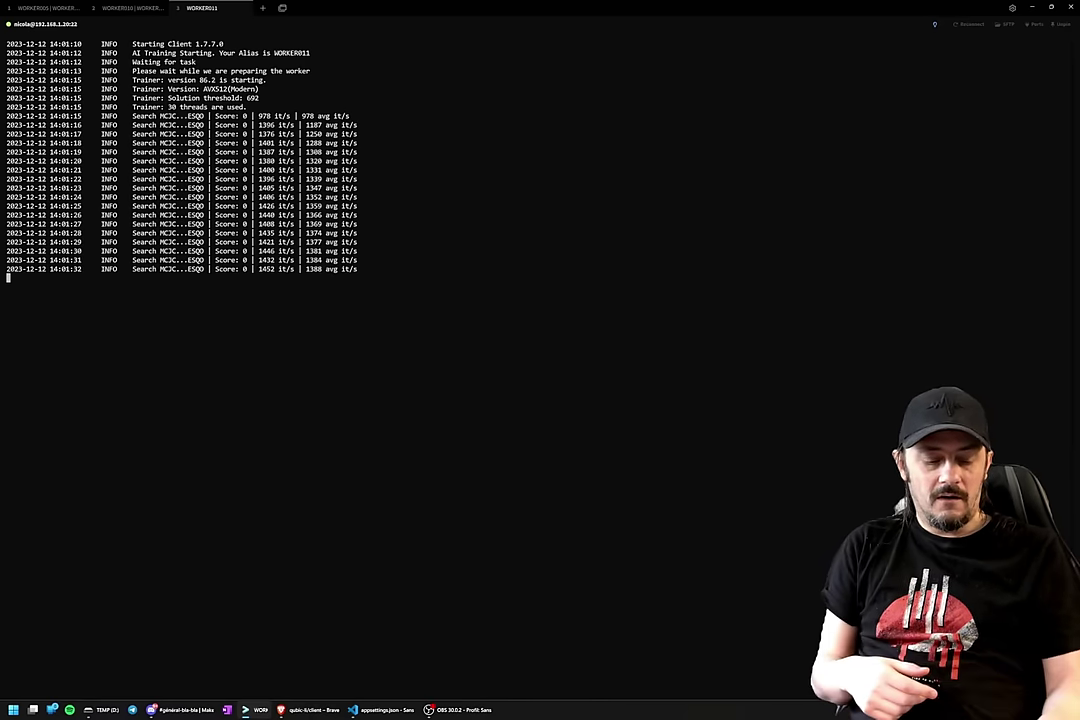
key(ctrl+a)
key(d)
- Switch to the QUBIC Portal's pool page in Brave and check WORKER011's client version and solutions in the AI Trainer Performance table
click(303, 710)
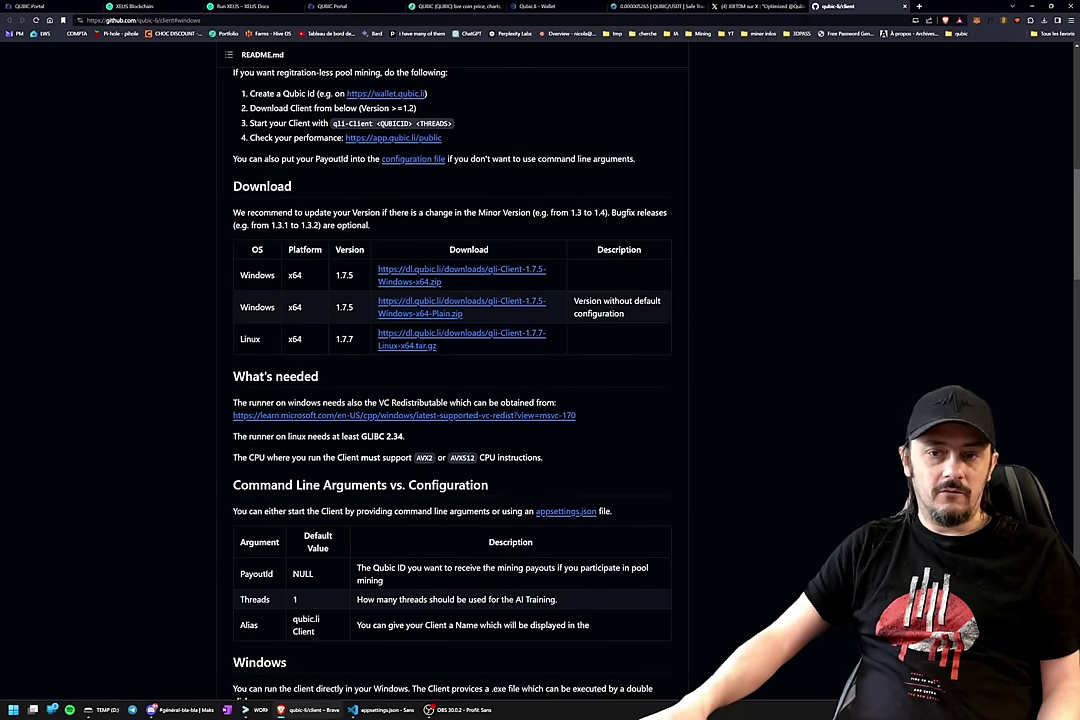
click(331, 8)
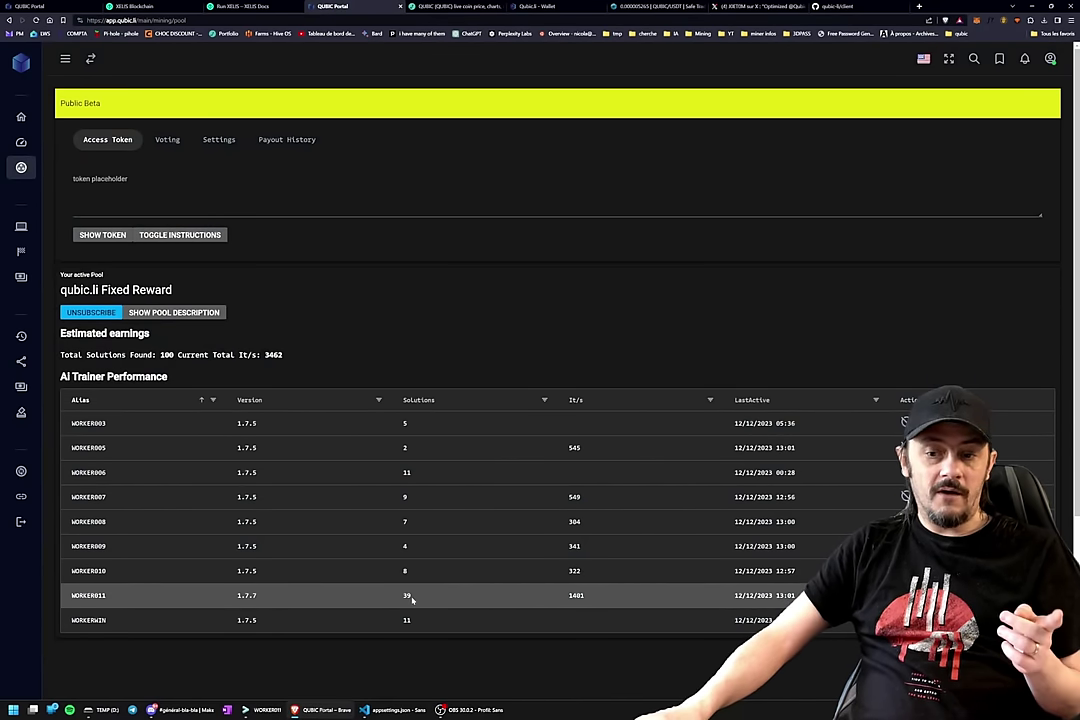
double_click(407, 595)
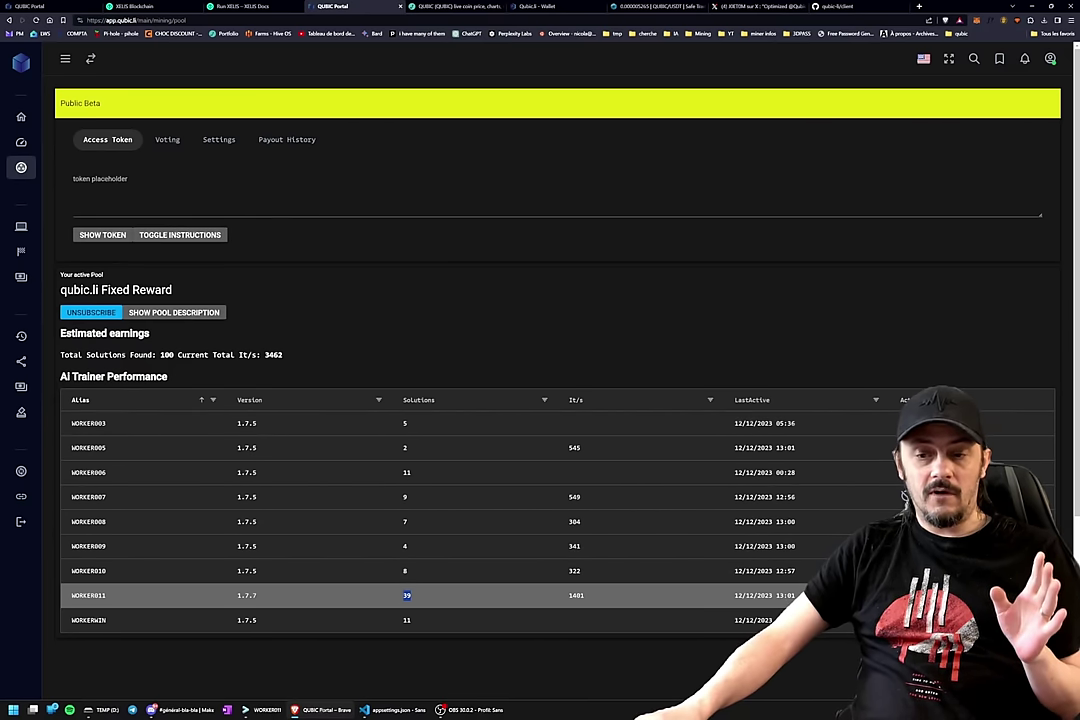
click(412, 598)
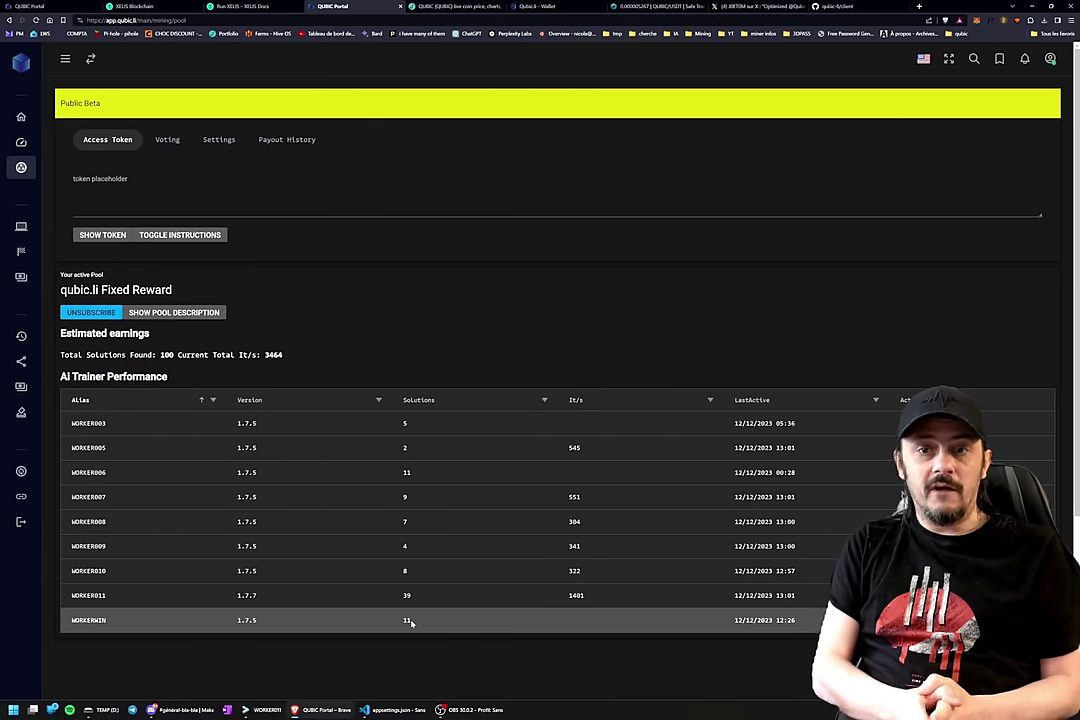
- Open the pool's Payout History and review the past epochs' payout amounts and messages
click(298, 143)
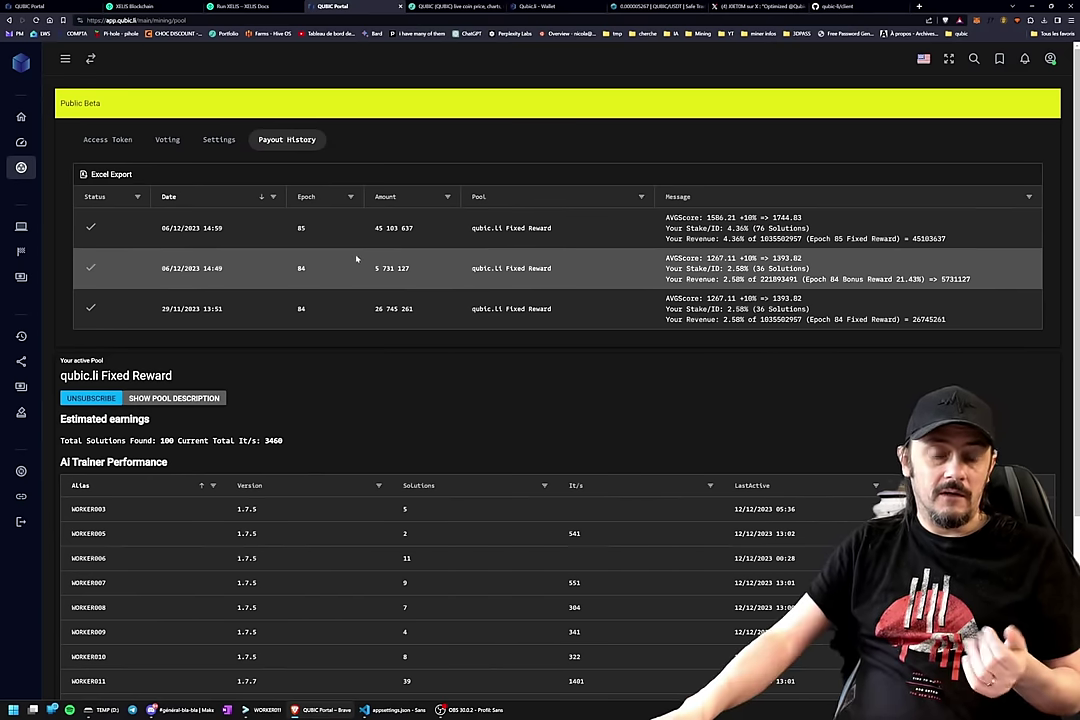
scroll(396, 365, down, 1)
scroll(396, 365, up, 1)
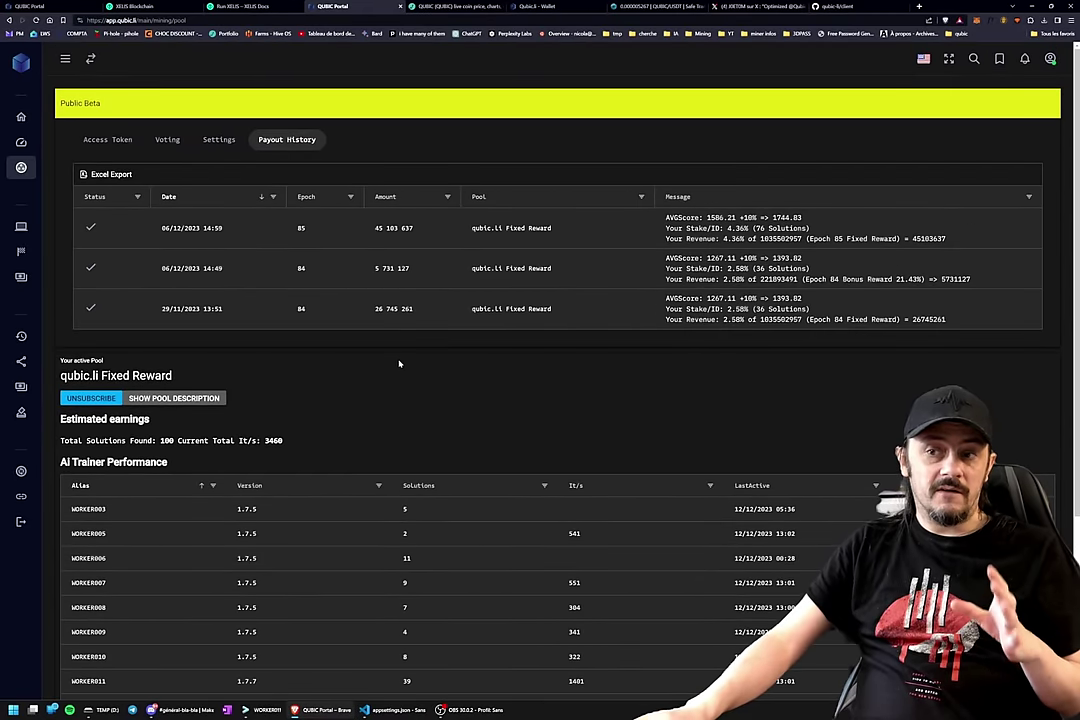